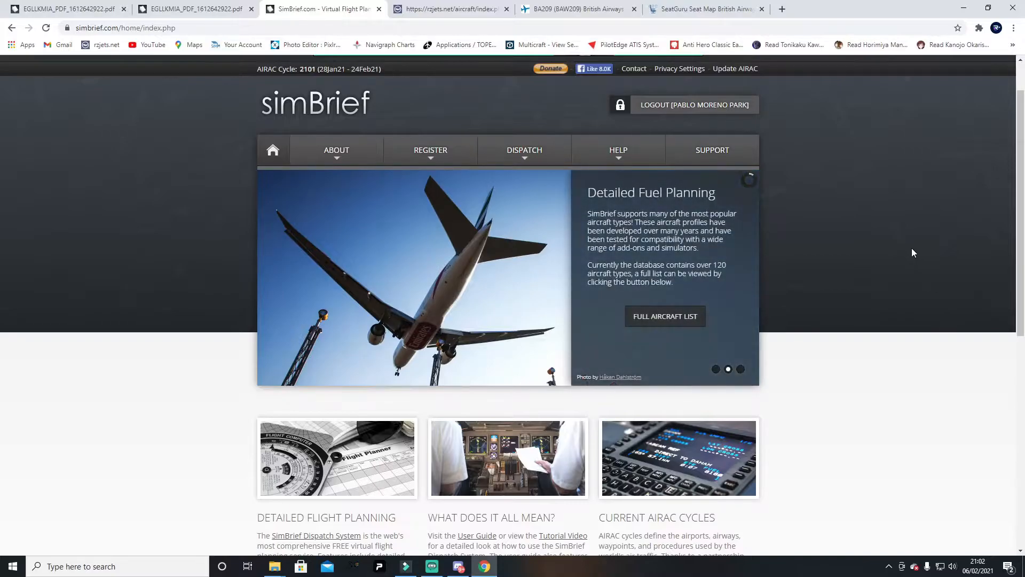
Open the saved airframes fleet page of the dispatch system
mouse_move(525, 151)
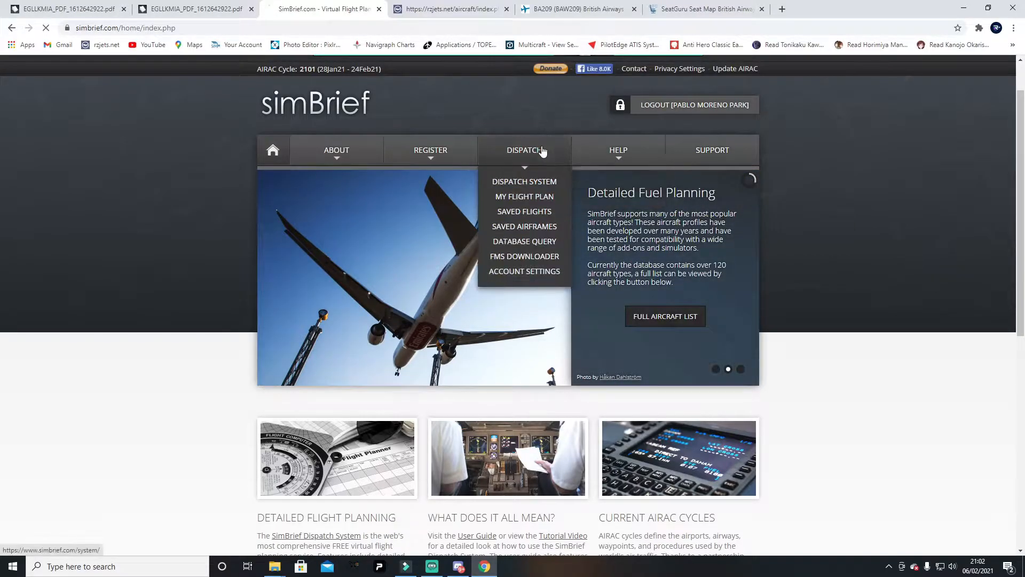
click(525, 178)
scroll(795, 348, down, 2)
click(536, 181)
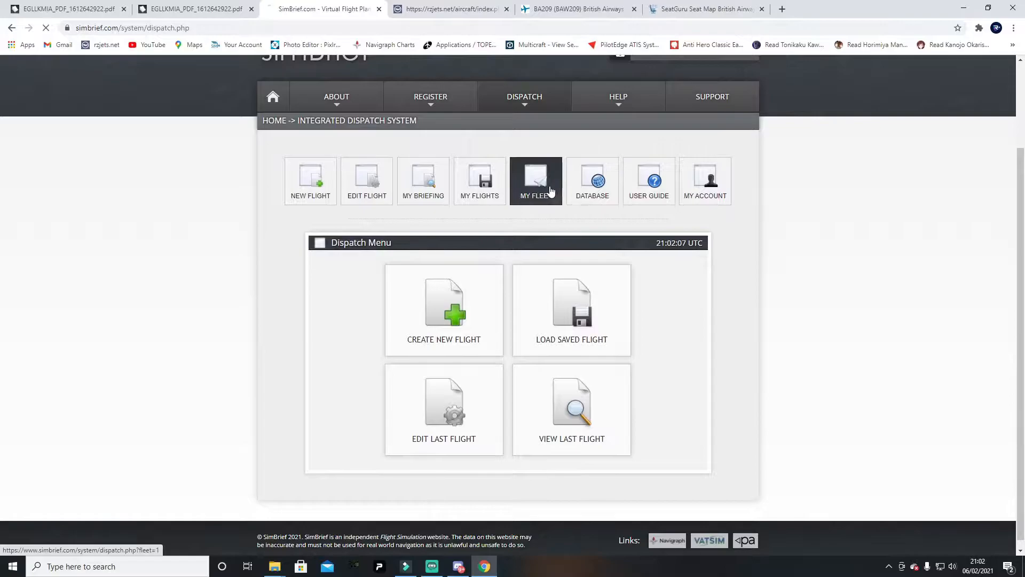
Create a new airframe using the B788 - B787-8 aircraft type
scroll(573, 319, down, 3)
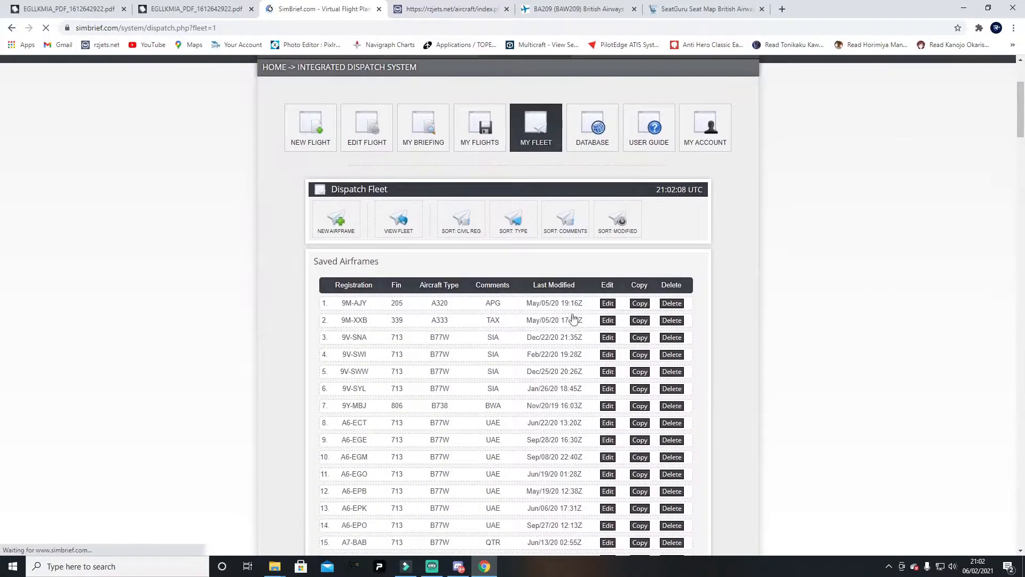
click(337, 235)
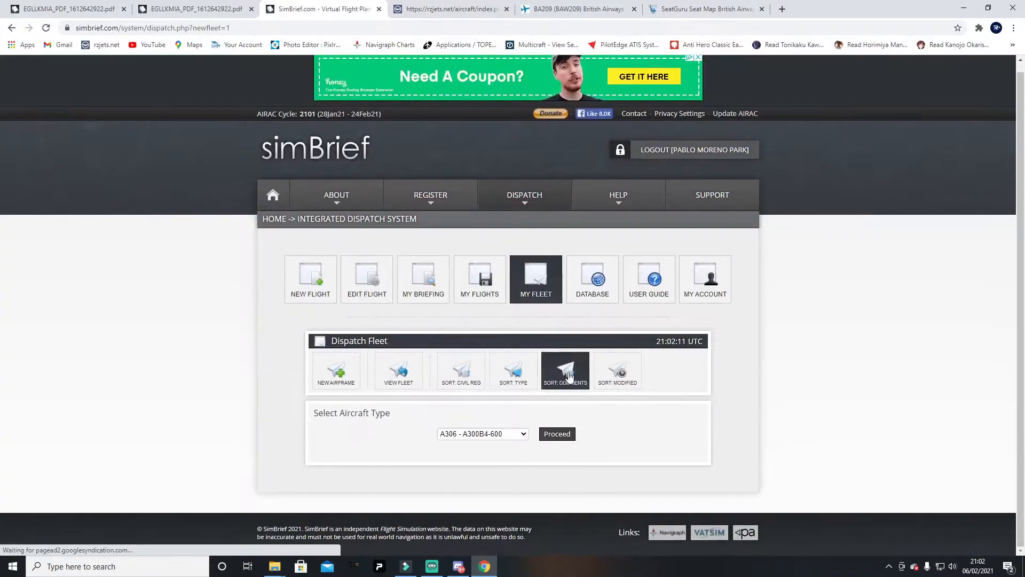
click(512, 433)
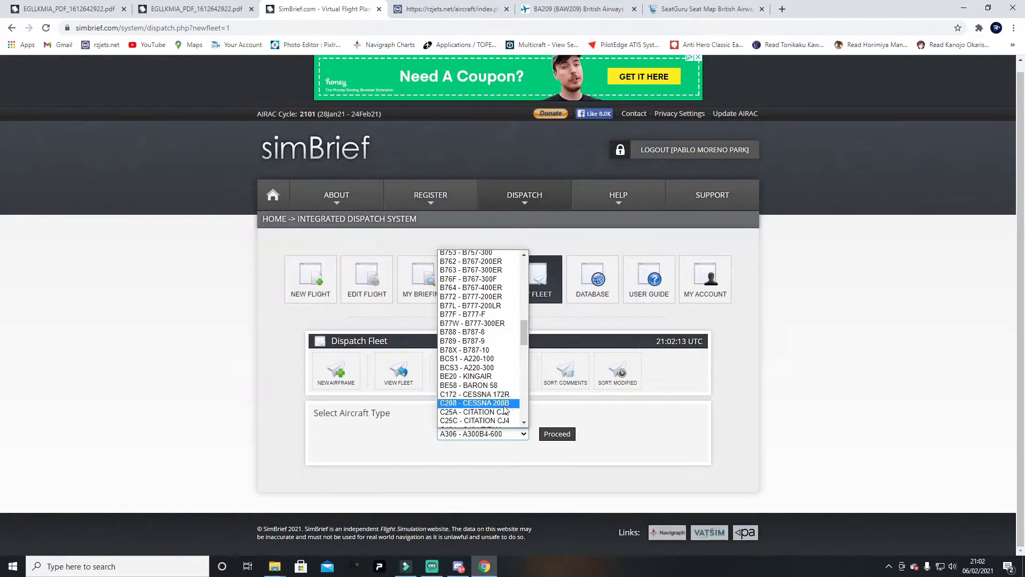
click(487, 333)
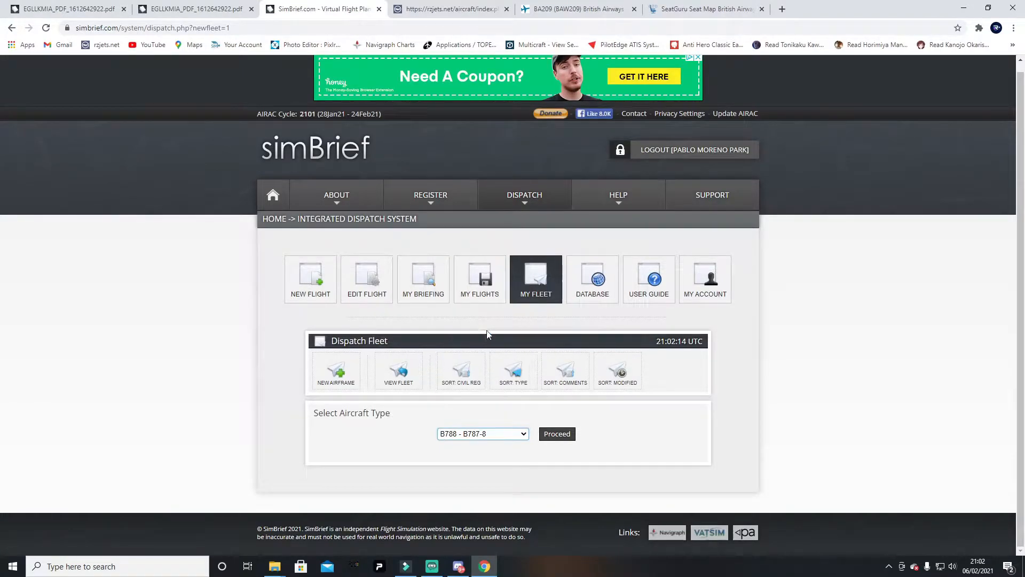
click(570, 434)
Enter BAW as the airframe's notes and set the civil registration to G-ZBJG
scroll(659, 426, down, 4)
click(564, 307)
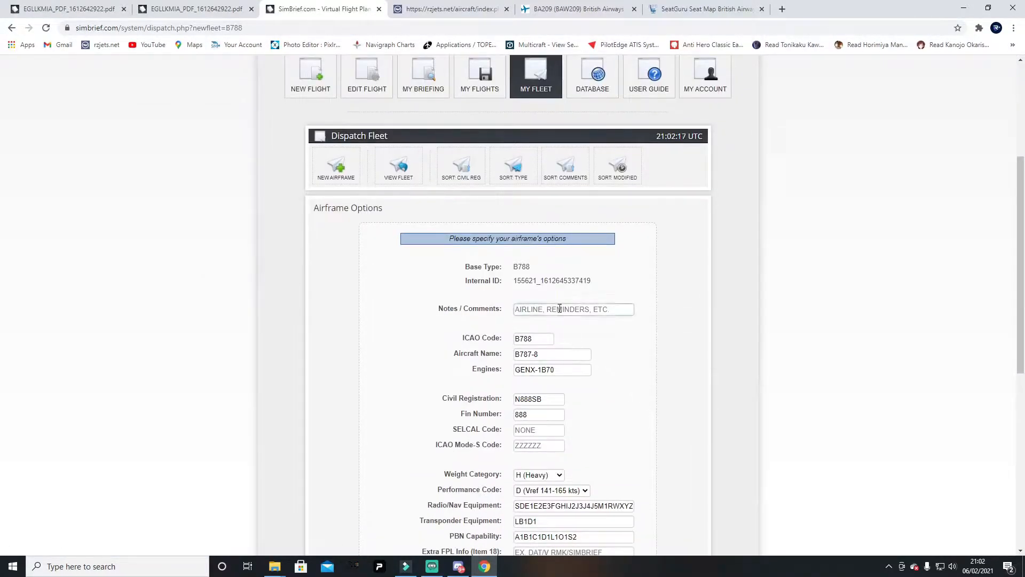
text(BAW)
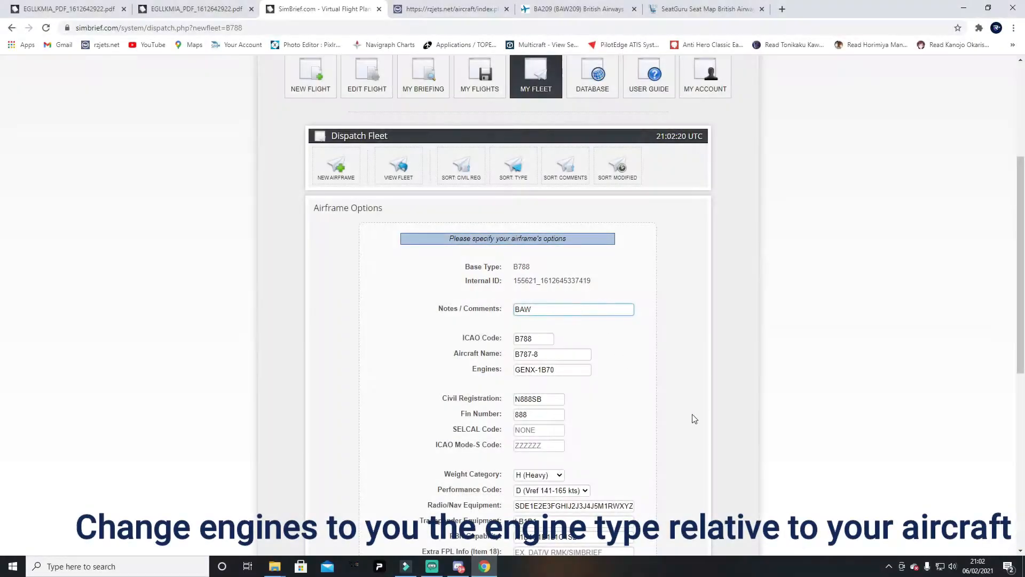
double_click(552, 398)
text(G-ZBJG)
click(698, 404)
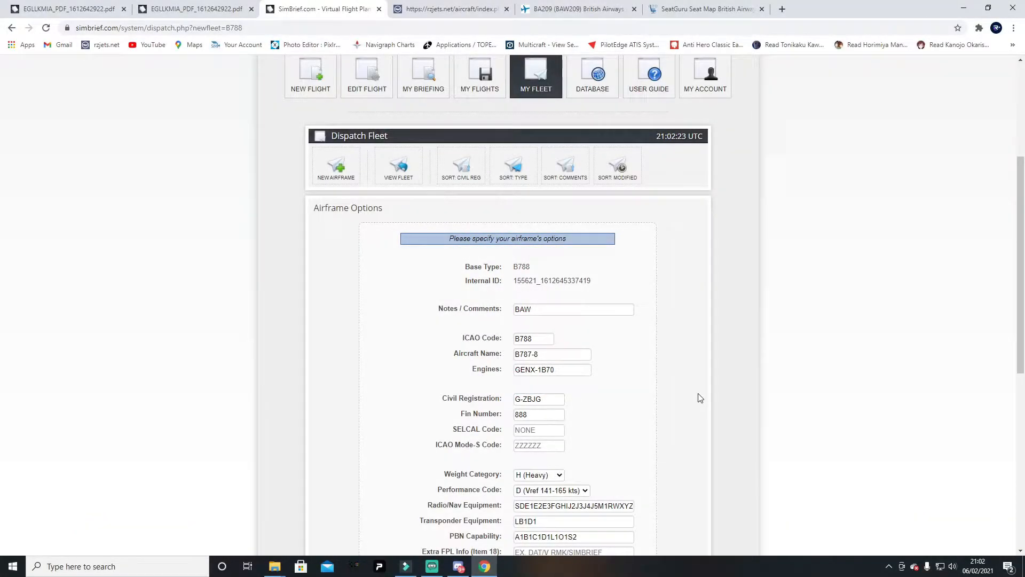
Copy the civil registration G-ZBJG and search for that aircraft in the rzjets aircraft database
scroll(615, 362, down, 1)
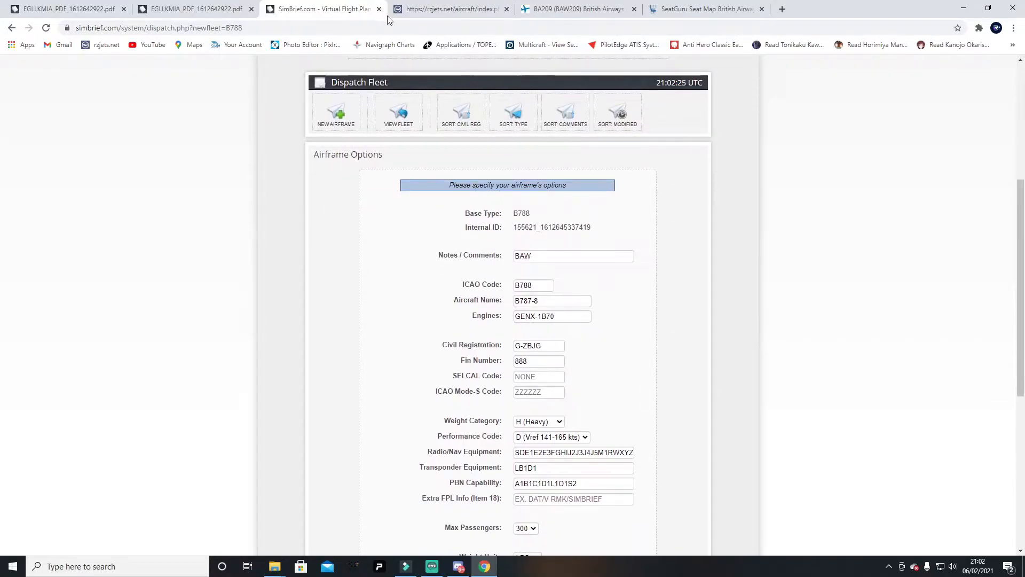
click(419, 14)
key(ctrl+shift+Tab)
triple_click(538, 342)
key(ctrl+c)
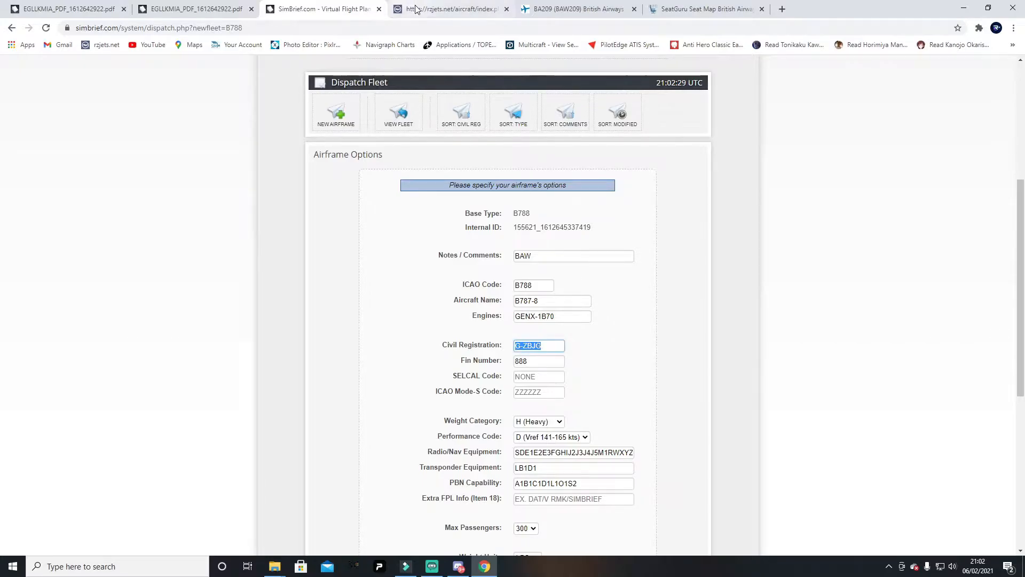
click(438, 9)
click(477, 103)
key(ctrl+v)
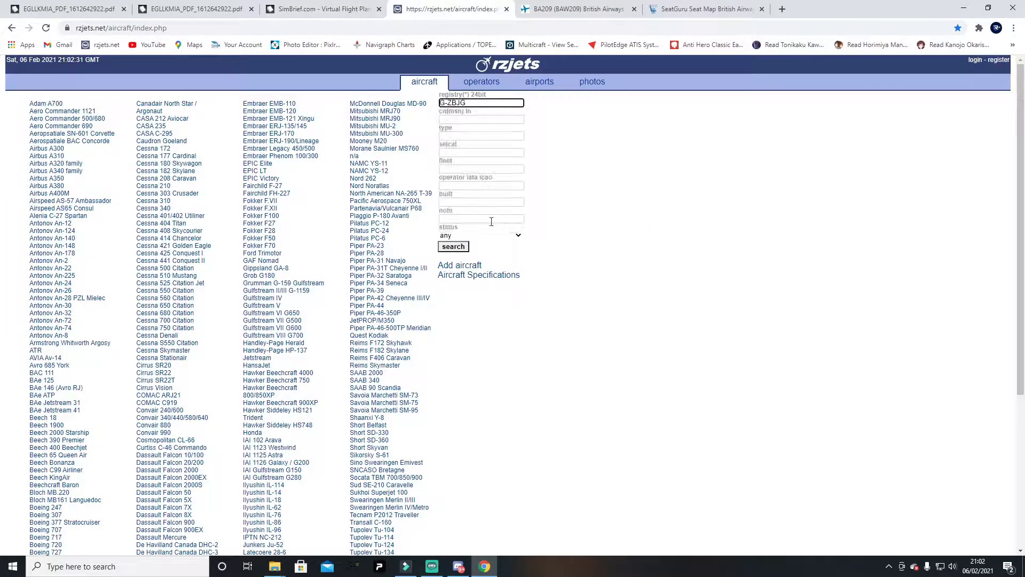
click(462, 247)
Copy the aircraft's Mode-S code 406A9E from rzjets into the SimBrief airframe's ICAO Mode-S Code
double_click(283, 135)
right_click(297, 134)
click(317, 140)
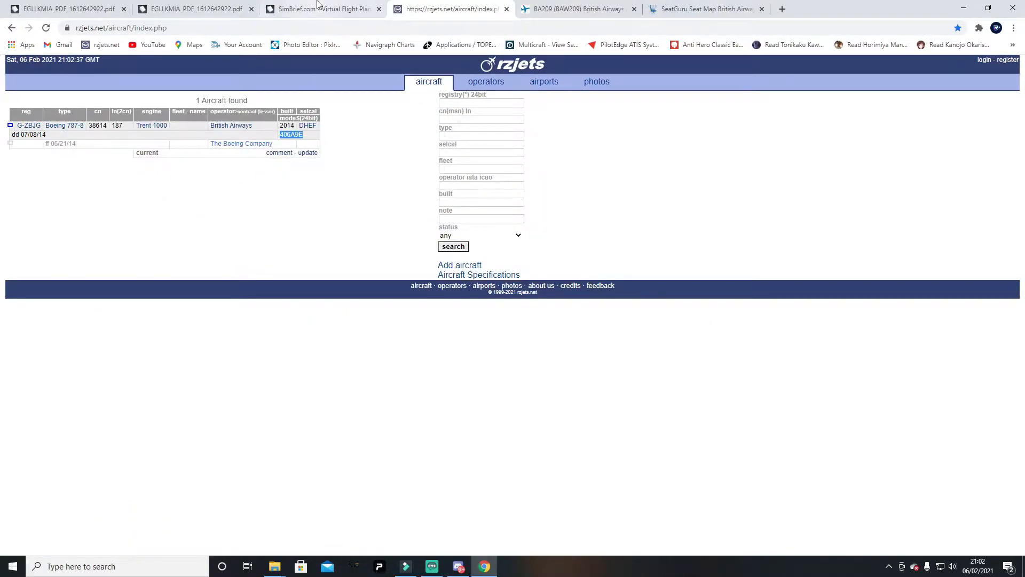
click(317, 4)
click(560, 392)
key(ctrl+v)
click(571, 385)
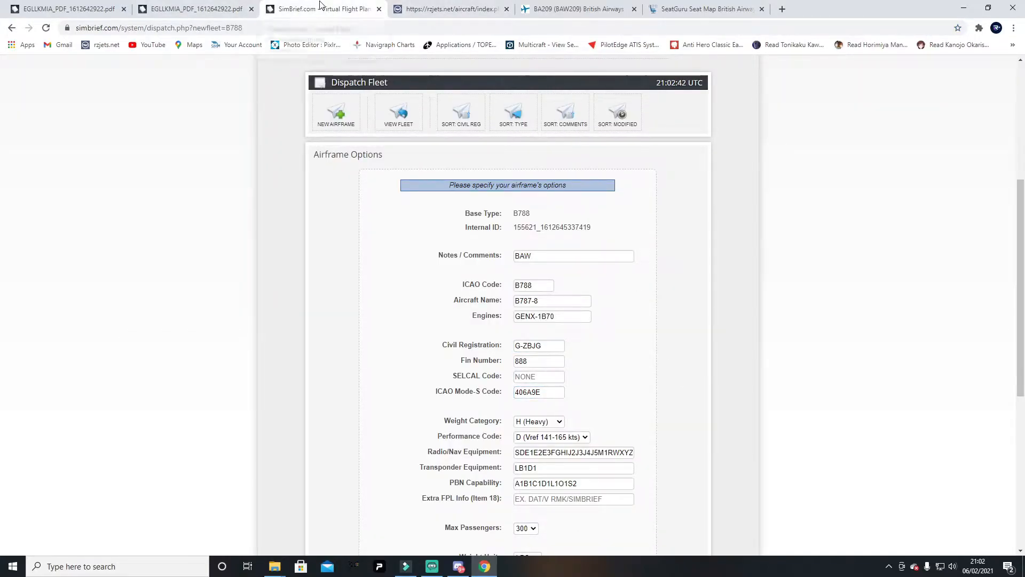
Copy the SELCAL code DHEF from rzjets into the SimBrief airframe's SELCAL Code
click(452, 9)
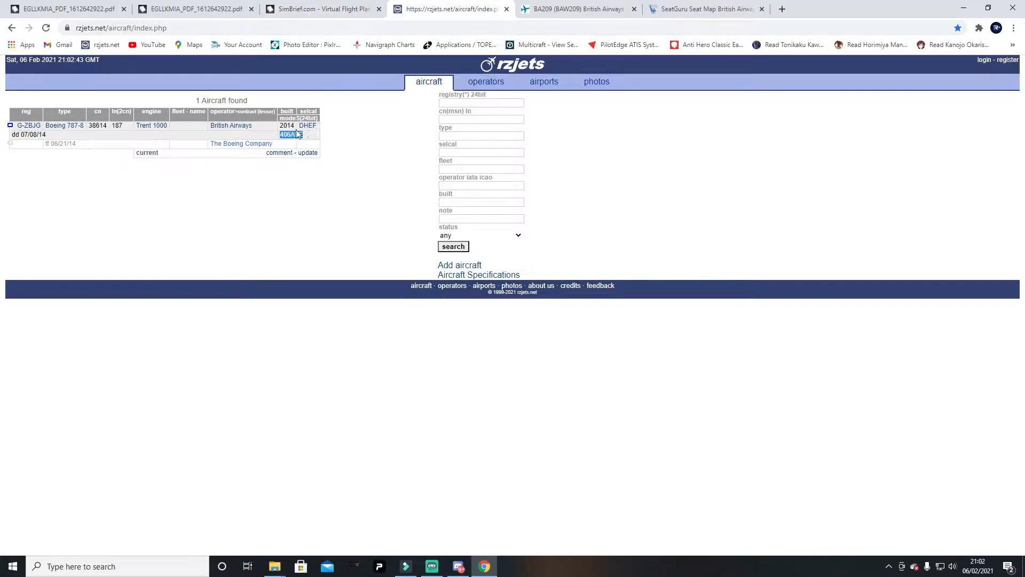
double_click(308, 125)
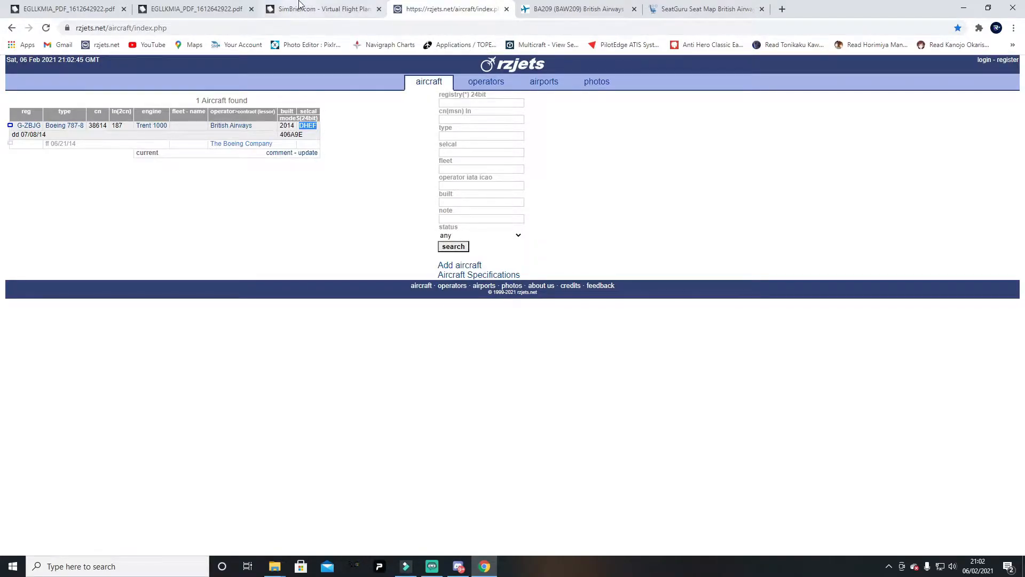
click(298, 9)
click(549, 374)
key(ctrl+v)
Set the airframe's default cost index to 57 and its fuel factor to P03
scroll(688, 292, down, 4)
click(530, 467)
scroll(528, 411, down, 10)
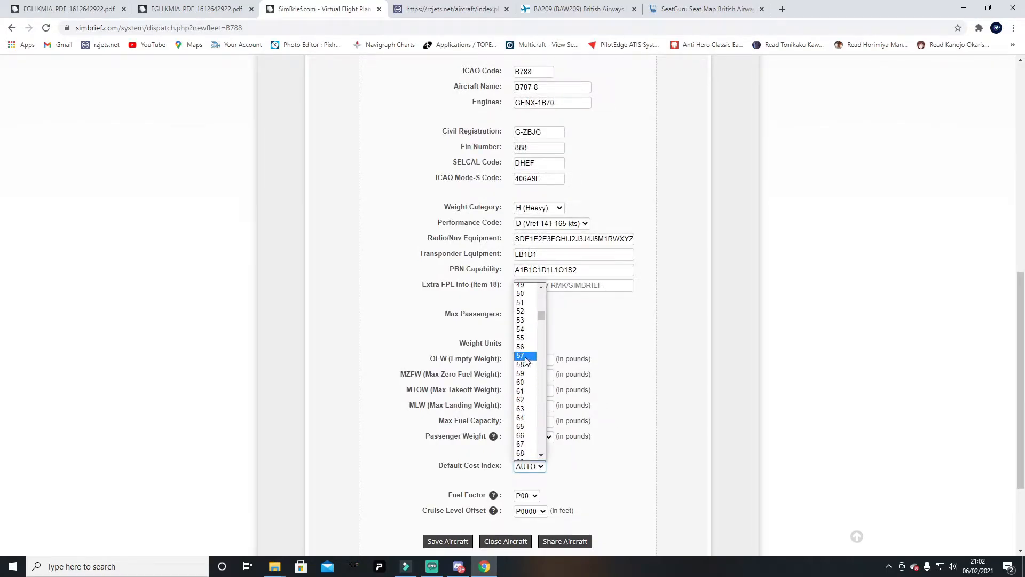
click(526, 359)
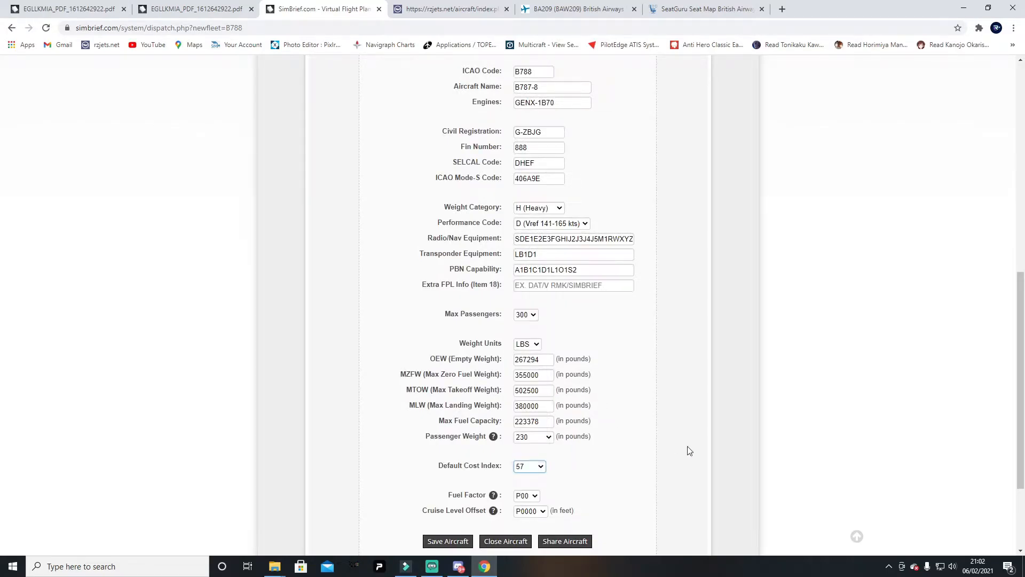
click(530, 498)
click(440, 498)
click(527, 496)
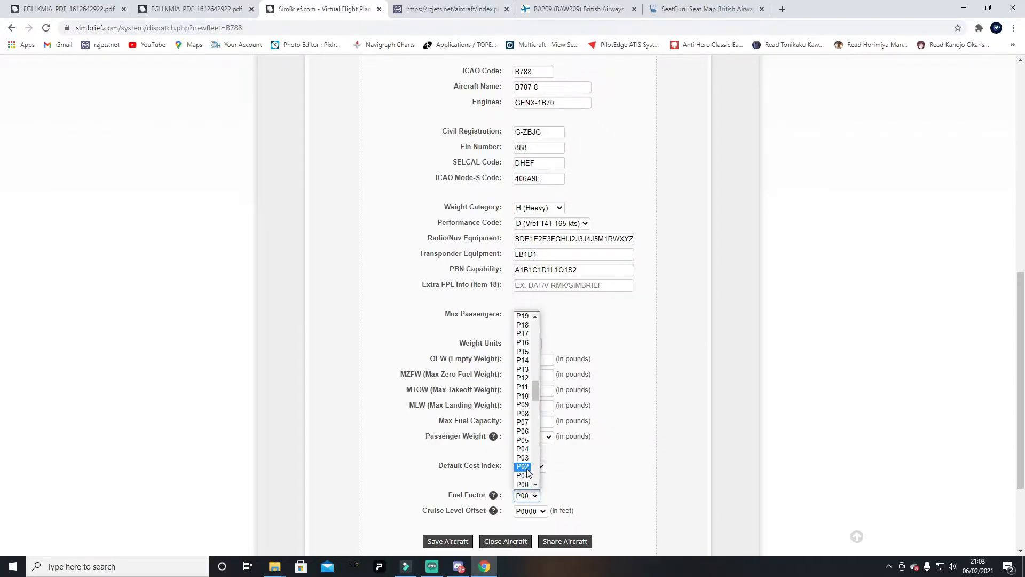
click(523, 458)
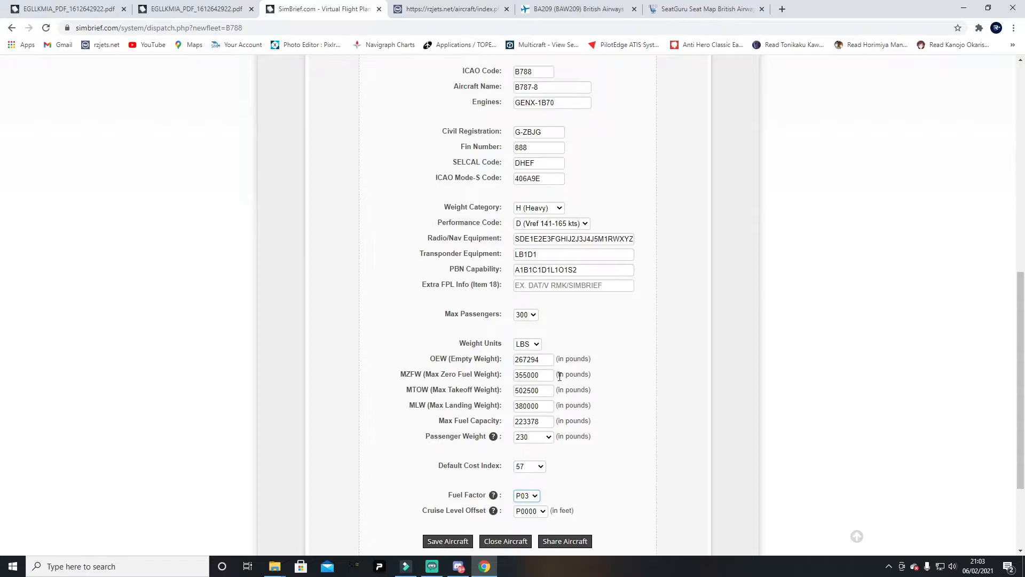
Switch the airframe's weight units to KGS and set the passenger weight to 84 kilograms
click(535, 343)
click(536, 366)
click(564, 87)
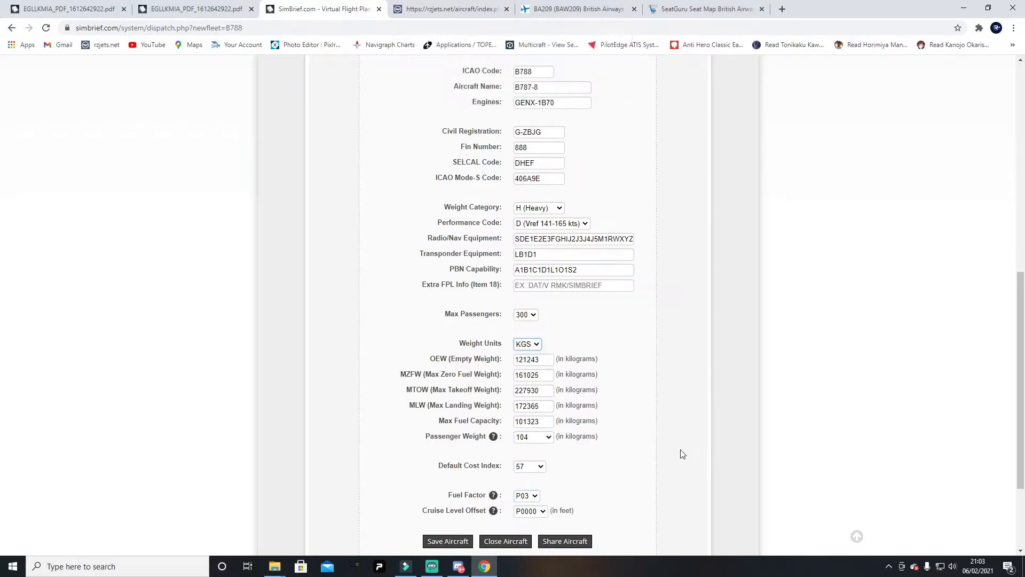
click(548, 438)
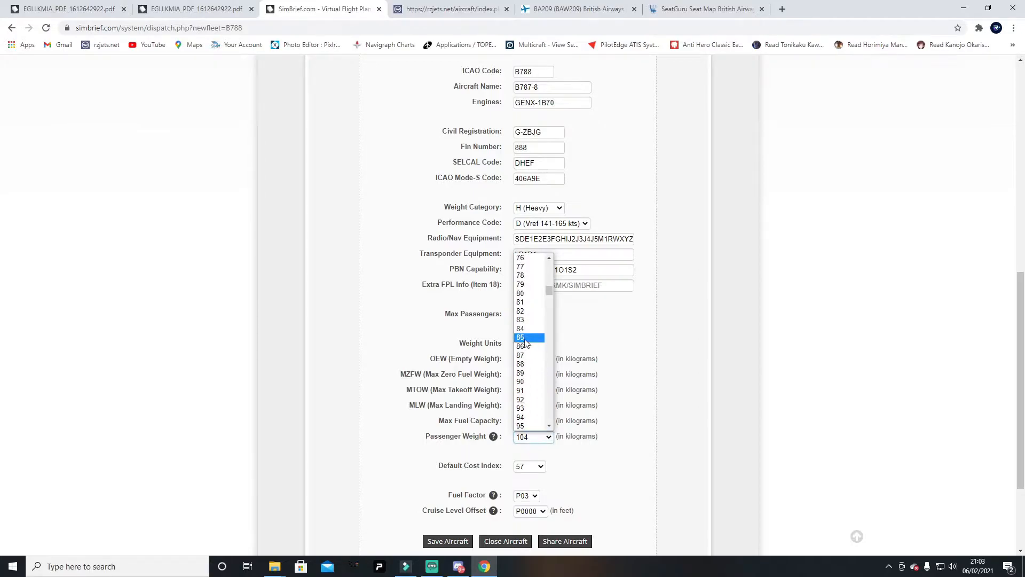
click(523, 335)
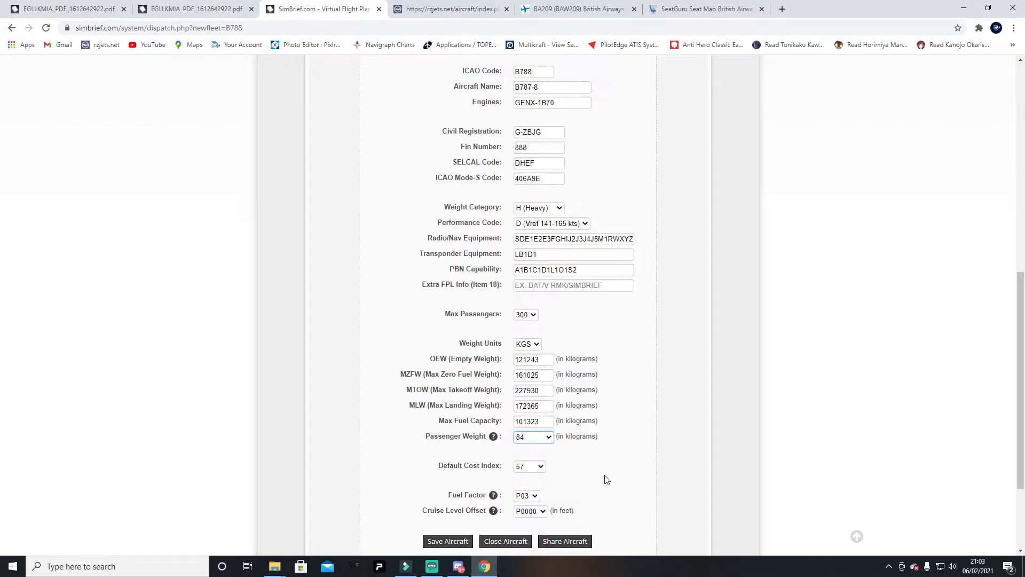
Set the airframe's maximum passengers to 219 and save the aircraft
click(533, 316)
scroll(535, 438, up, 10)
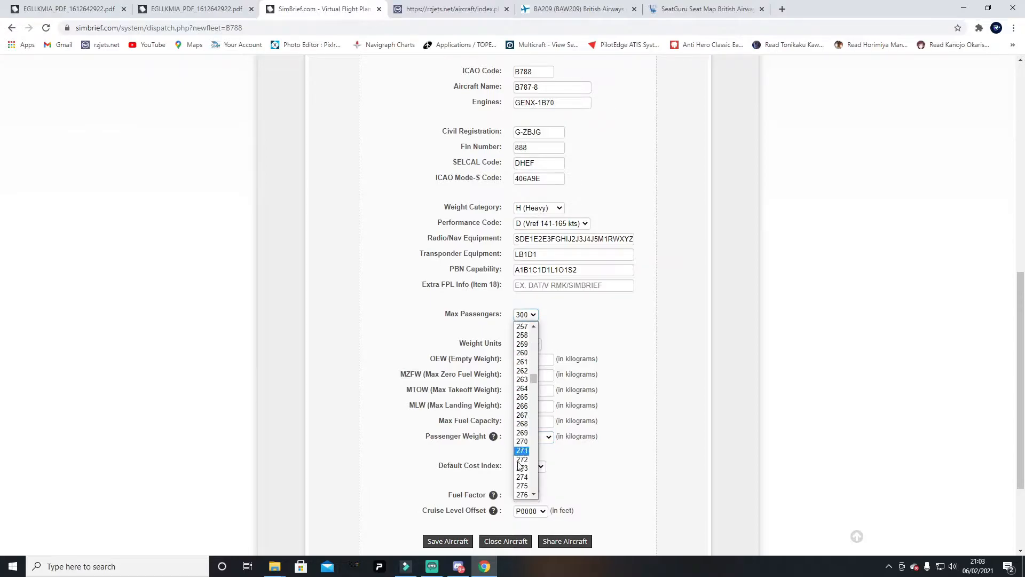
scroll(534, 438, up, 4)
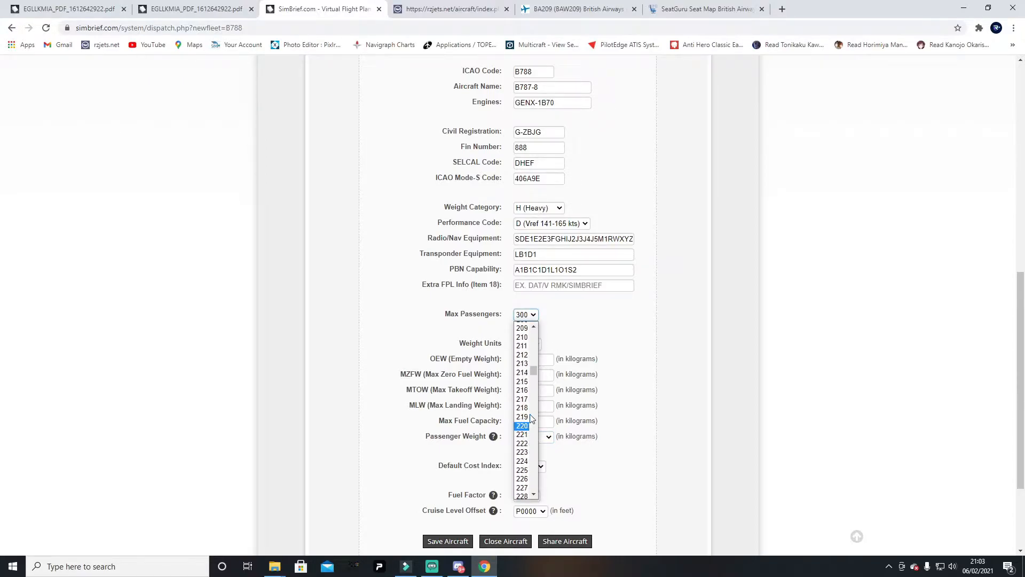
click(522, 417)
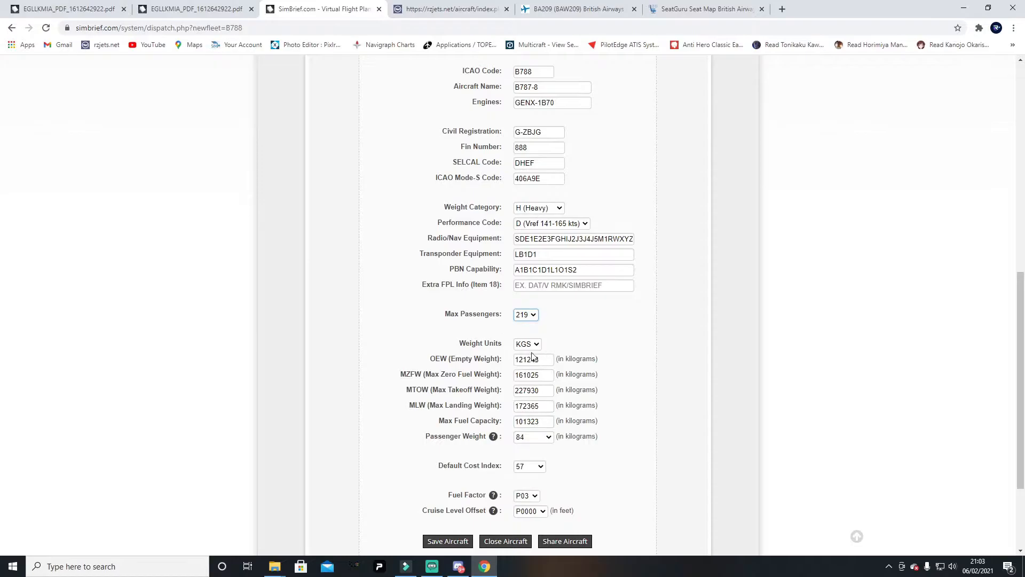
scroll(615, 353, down, 1)
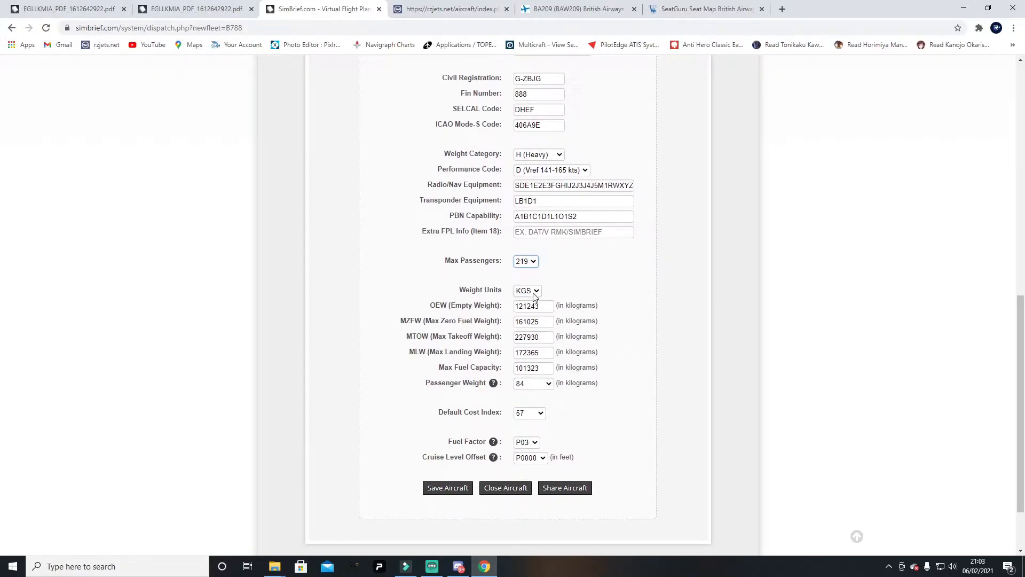
click(461, 488)
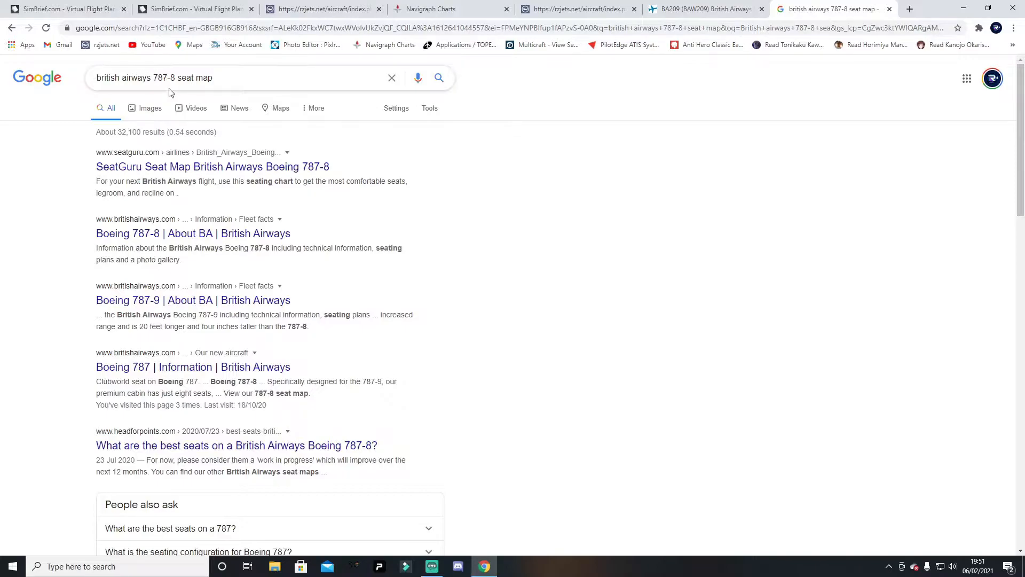
Check the seat numbers per class on SeatGuru's British Airways Boeing 787-8 seat map, and return to the SimBrief airframe form
click(218, 170)
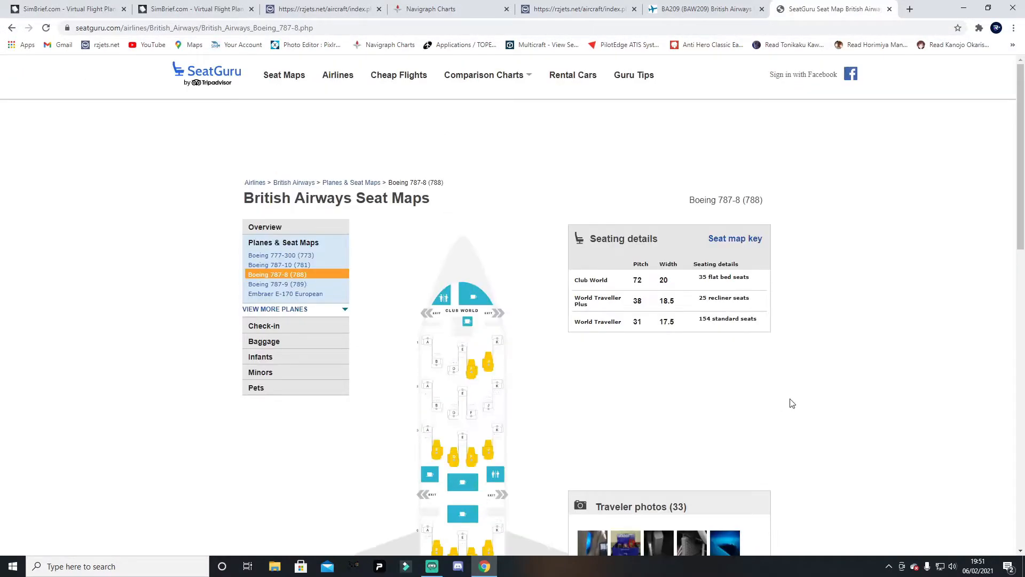
scroll(870, 374, down, 3)
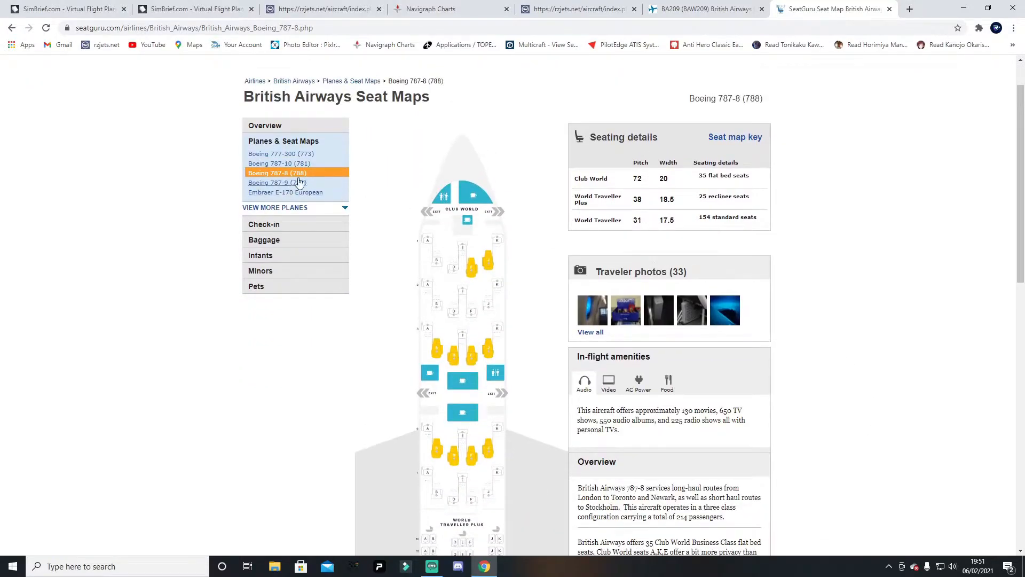
click(343, 209)
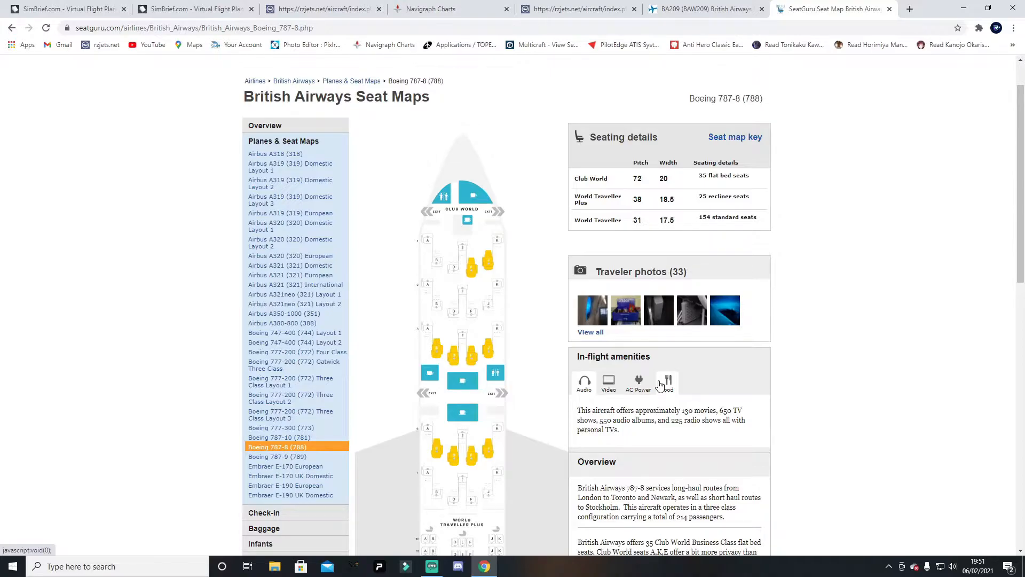
scroll(710, 405, down, 1)
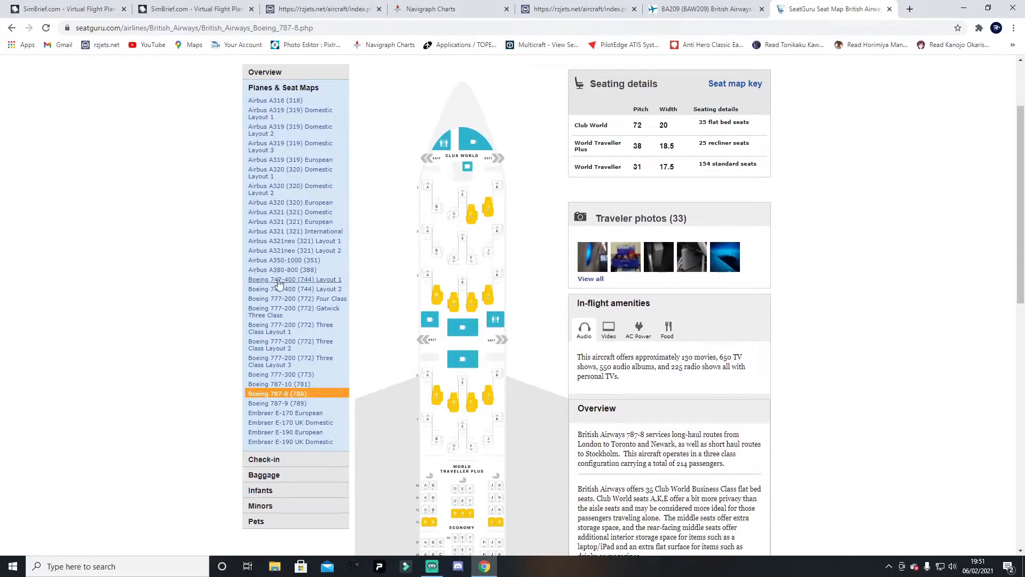
scroll(881, 385, down, 1)
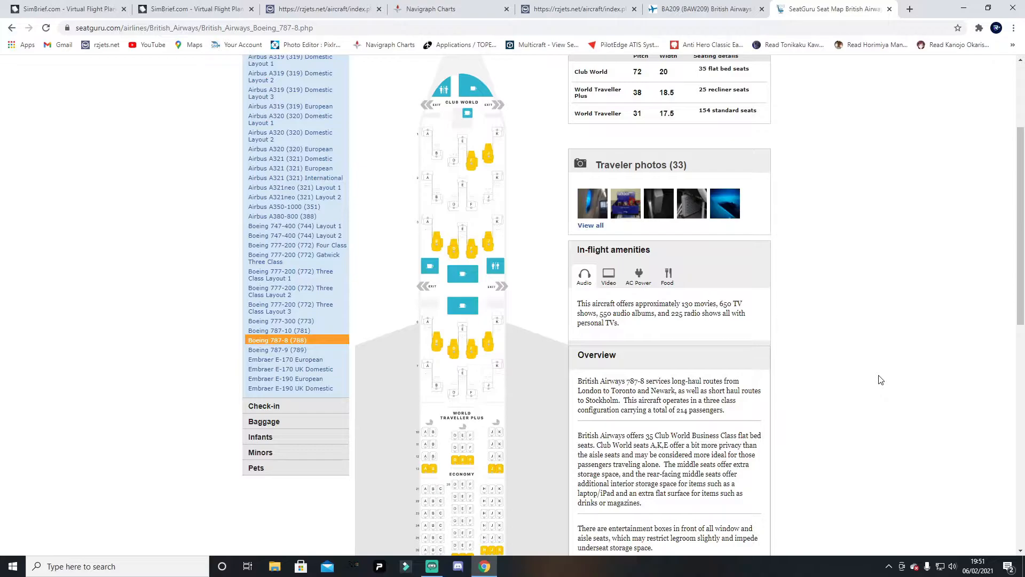
scroll(702, 185, up, 2)
drag(700, 176, 764, 222)
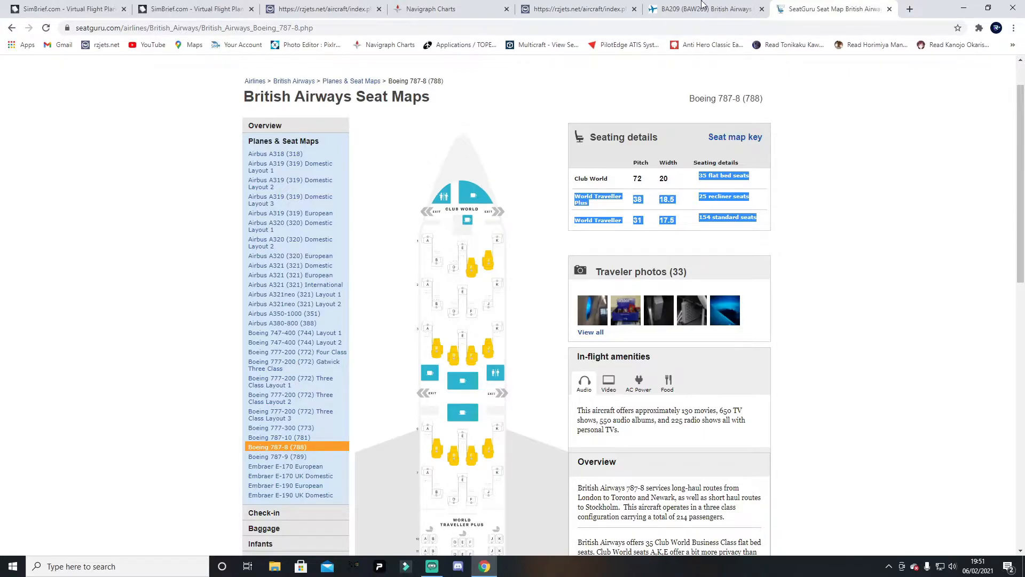
click(200, 10)
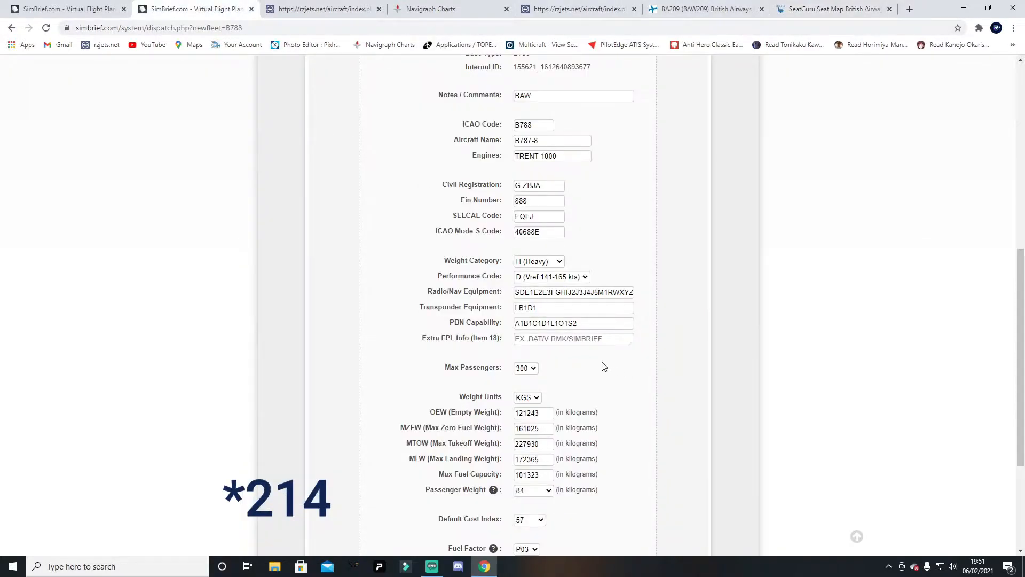
Set the airframe's maximum passengers to 219
click(526, 368)
click(515, 458)
scroll(516, 457, up, 4)
scroll(515, 457, down, 5)
click(534, 318)
scroll(522, 372, up, 10)
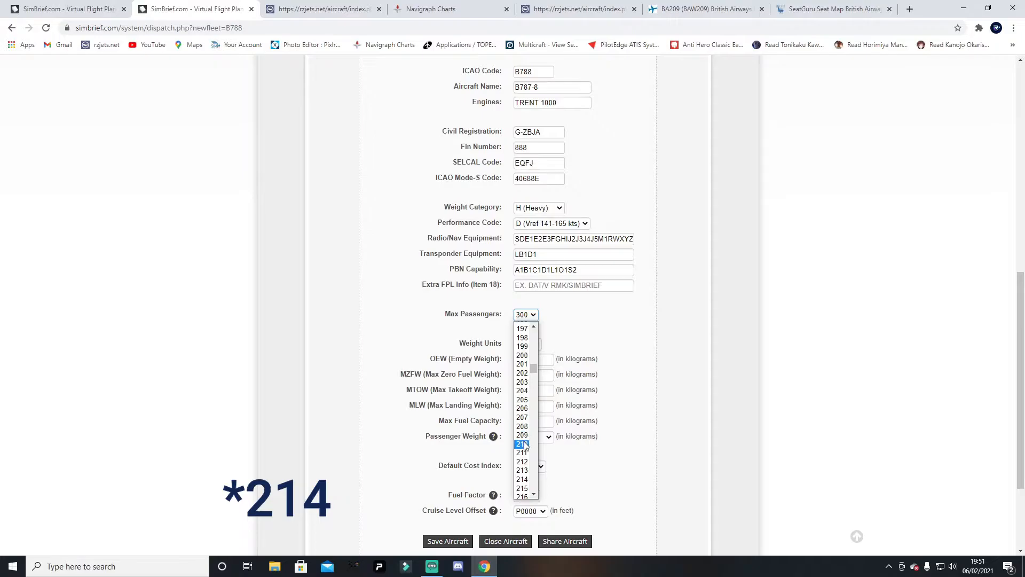
scroll(526, 454, down, 2)
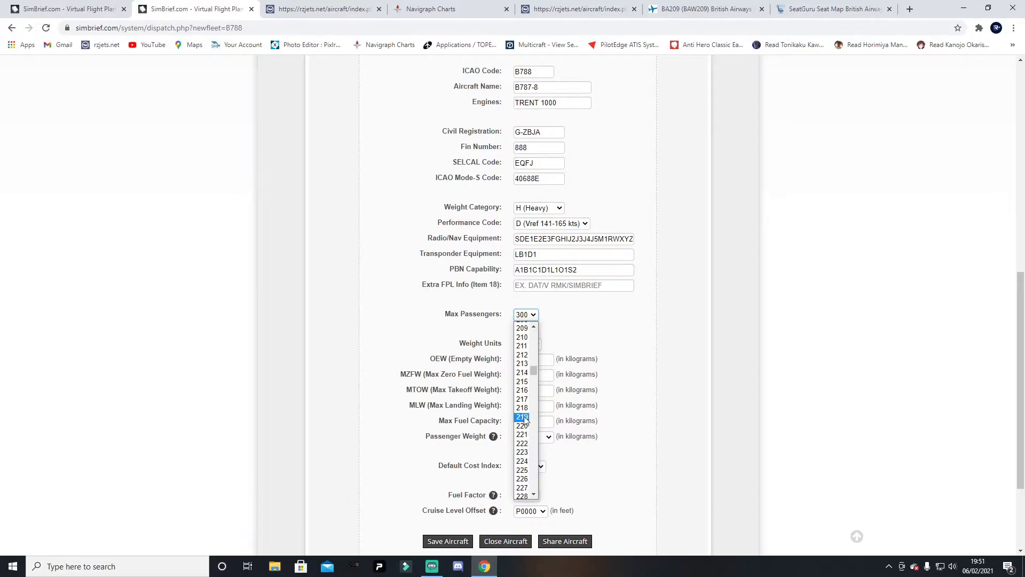
click(523, 416)
scroll(707, 401, up, 1)
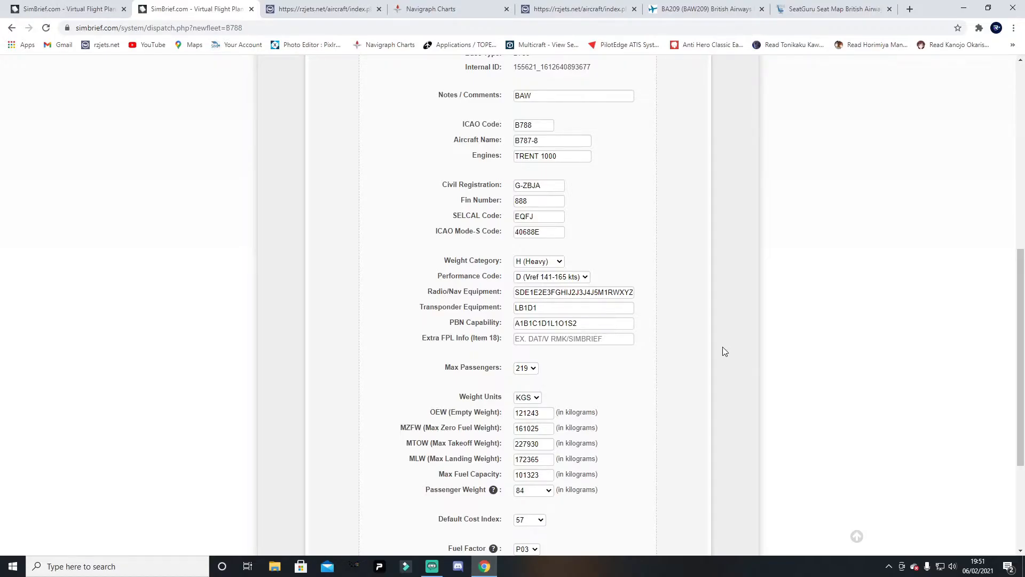
scroll(763, 359, down, 1)
scroll(694, 374, down, 2)
On the new flight's dispatch page, enter BAW as the airline and 209 as the flight number
scroll(699, 393, up, 7)
scroll(716, 413, down, 2)
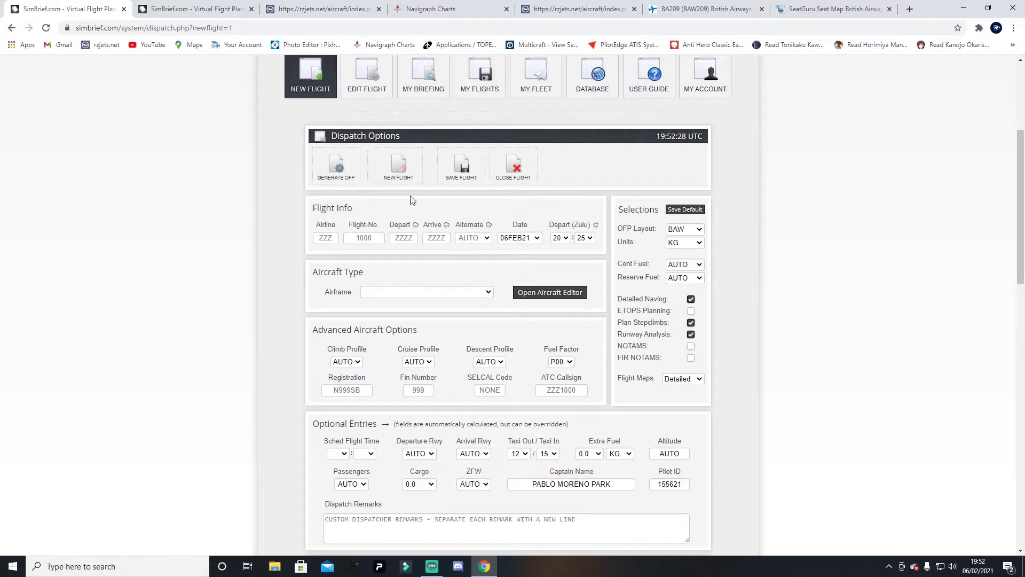
click(315, 239)
text(BAW)
click(388, 216)
click(375, 241)
click(369, 238)
text(209)
click(815, 291)
Set the flight's departure airport to EGLL and its arrival airport to KMIA
click(407, 238)
text(EGLL)
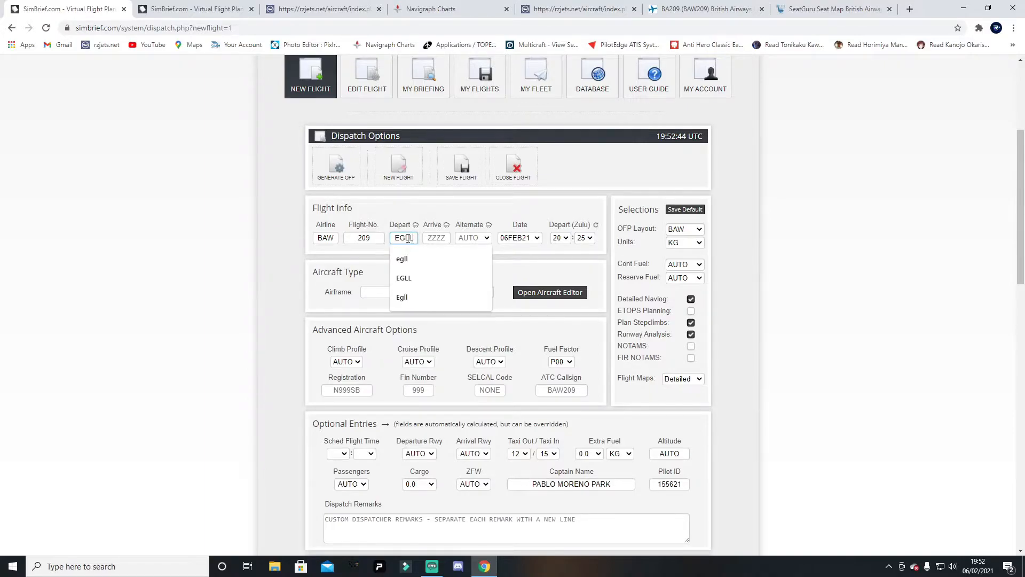
key(Tab)
text(KMIA)
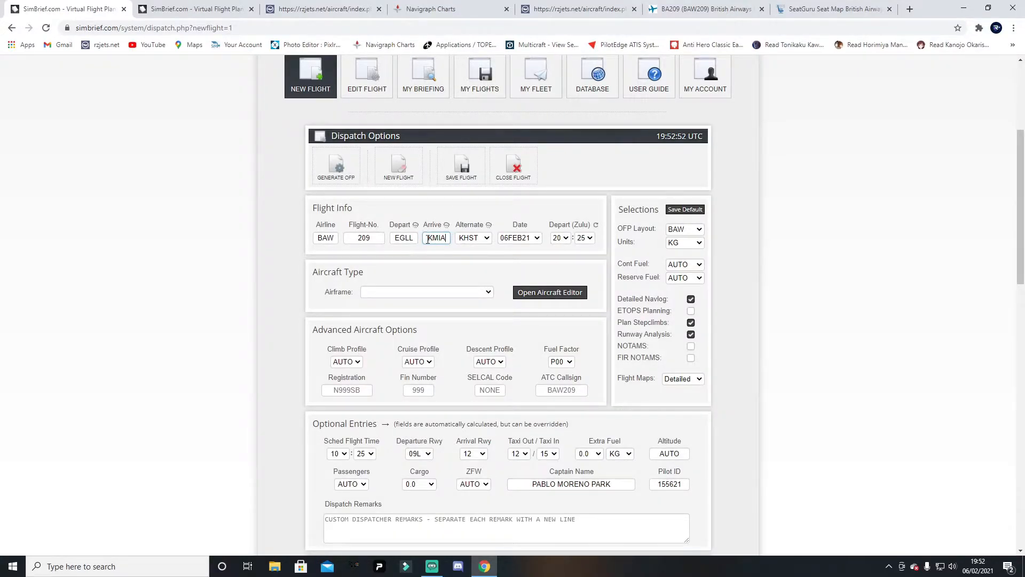
scroll(507, 267, down, 2)
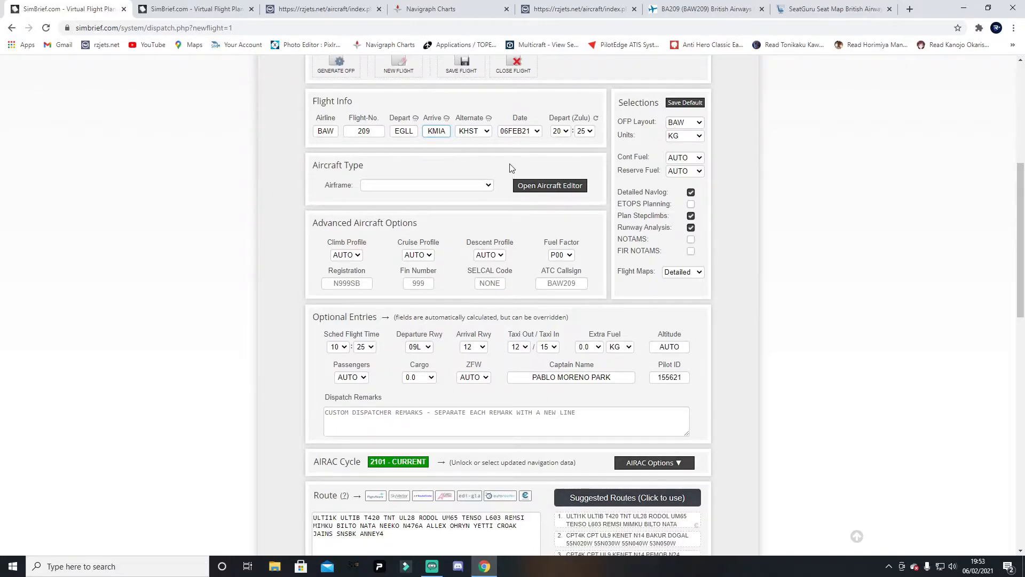
Choose the G-ZBJA - B787-8 [BAW] airframe as the flight's aircraft
scroll(455, 171, up, 1)
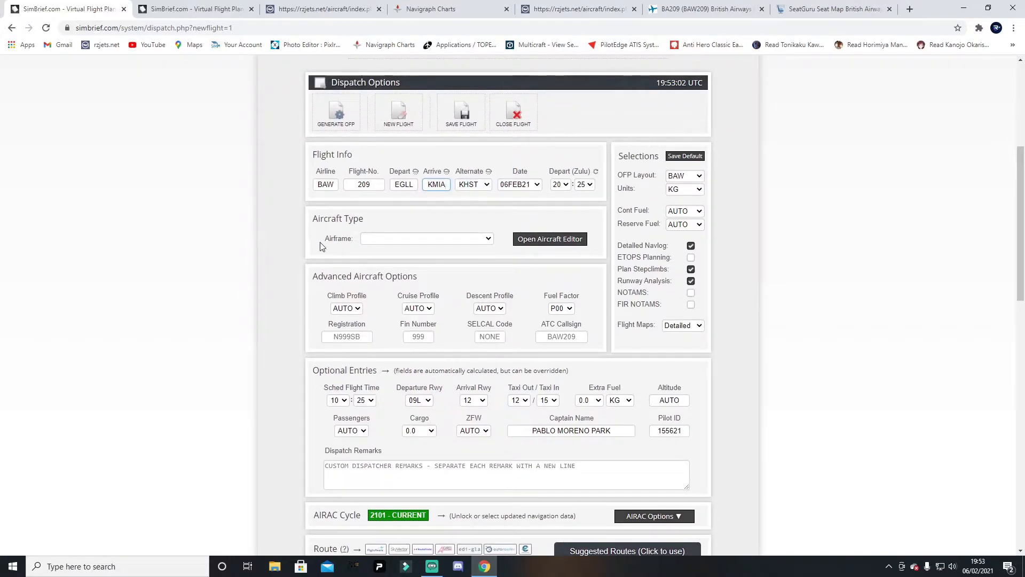
click(436, 241)
scroll(432, 330, down, 2)
scroll(433, 329, down, 5)
scroll(433, 336, down, 8)
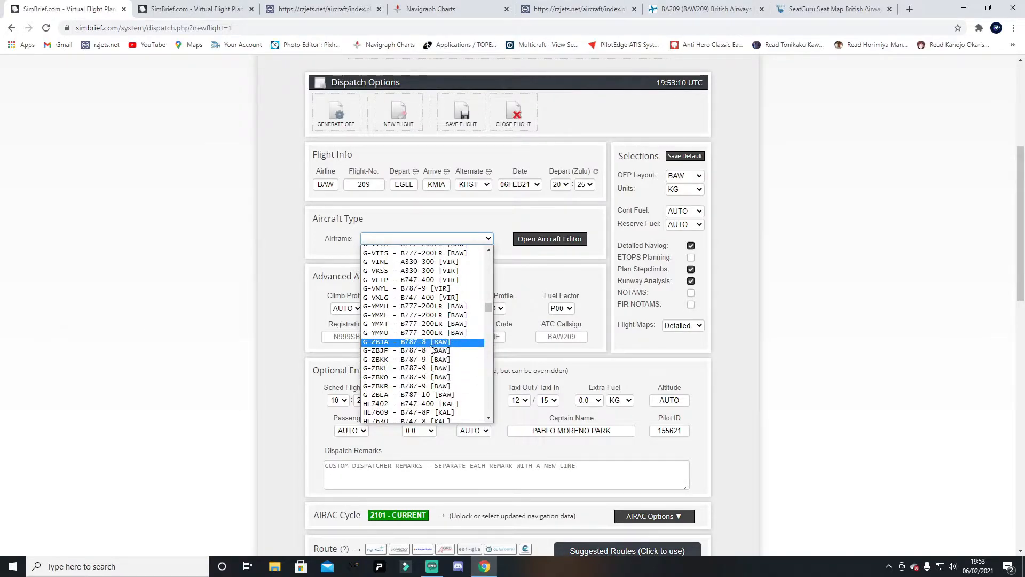
click(430, 345)
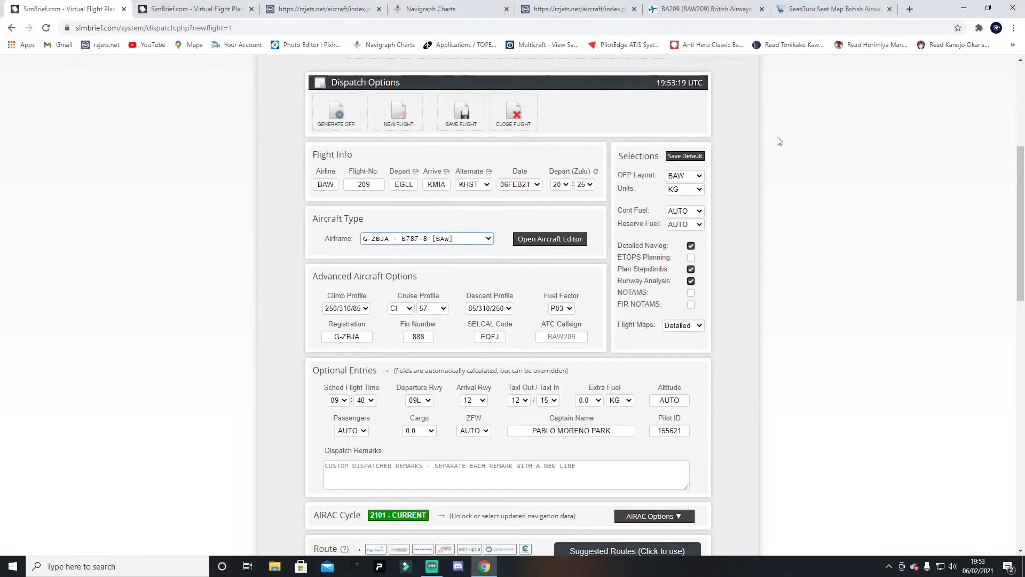
Look through the available OFP layouts, try the LIDO layout, and set it back to BAW
scroll(656, 170, up, 1)
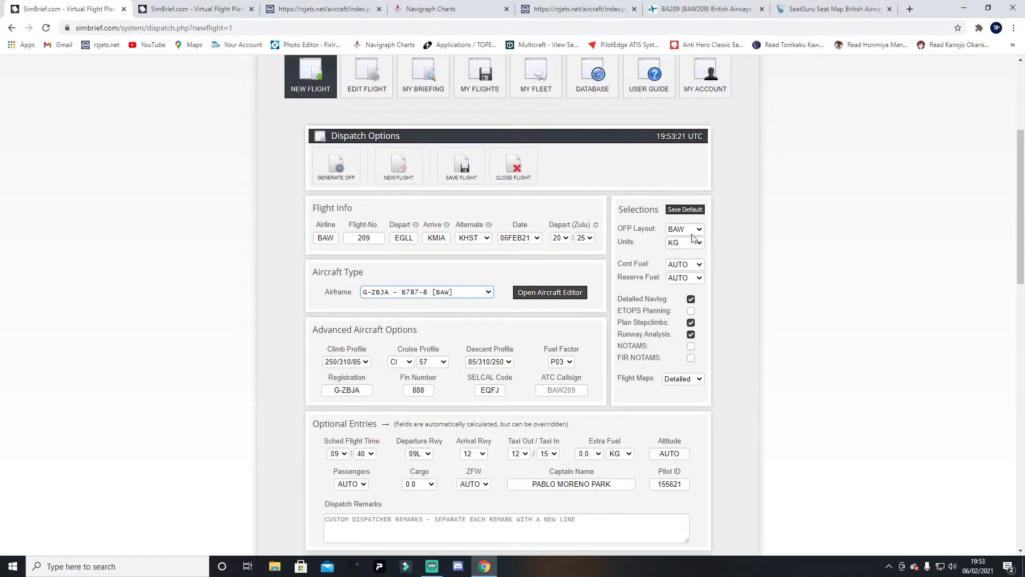
scroll(812, 229, down, 1)
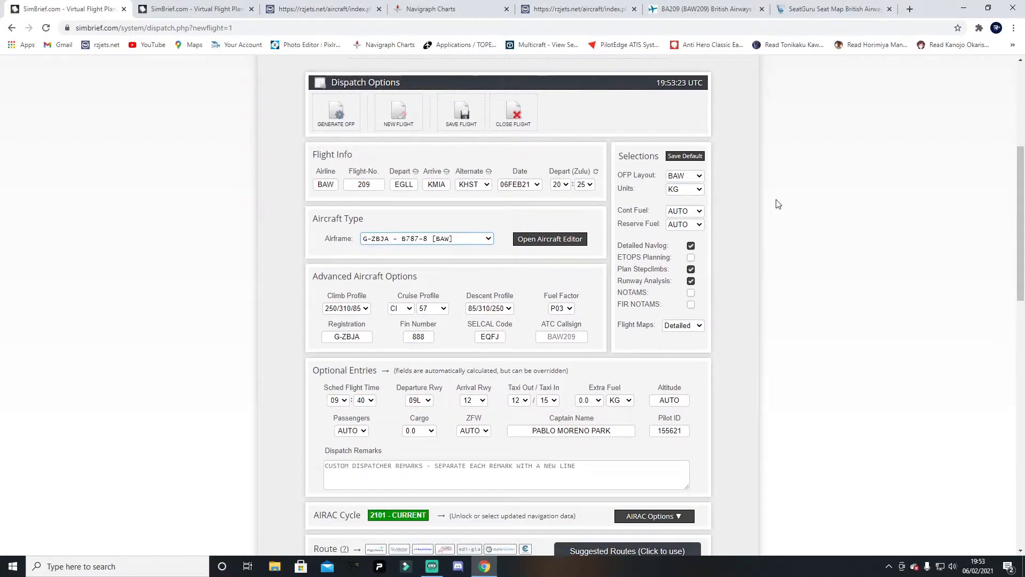
click(698, 175)
scroll(679, 275, down, 1)
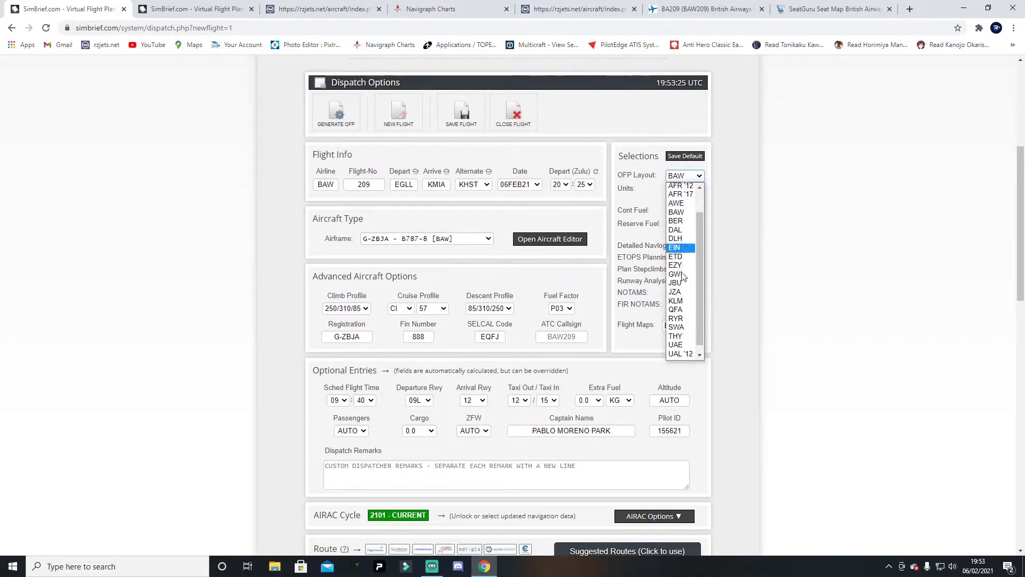
scroll(683, 277, up, 1)
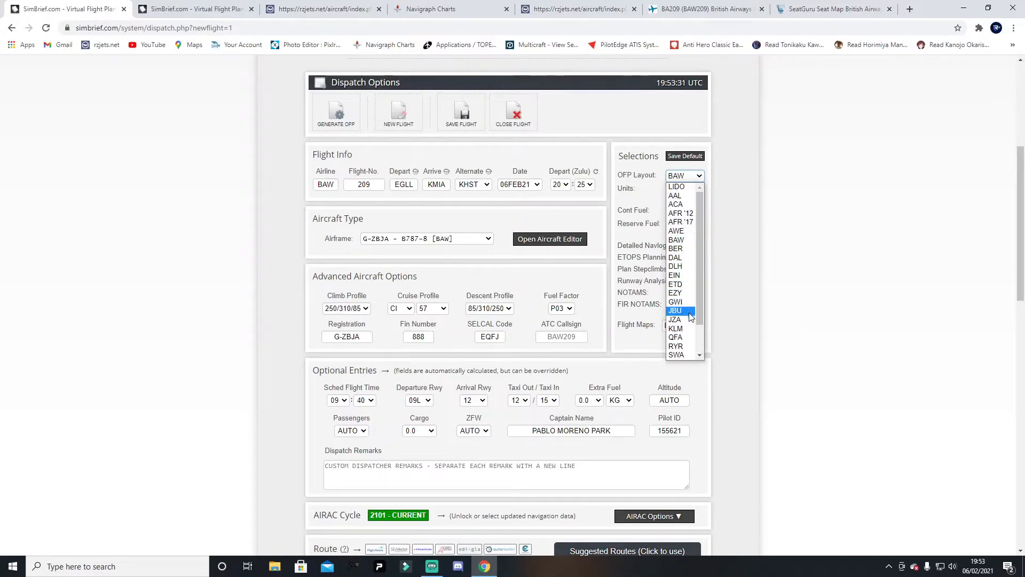
scroll(689, 273, down, 1)
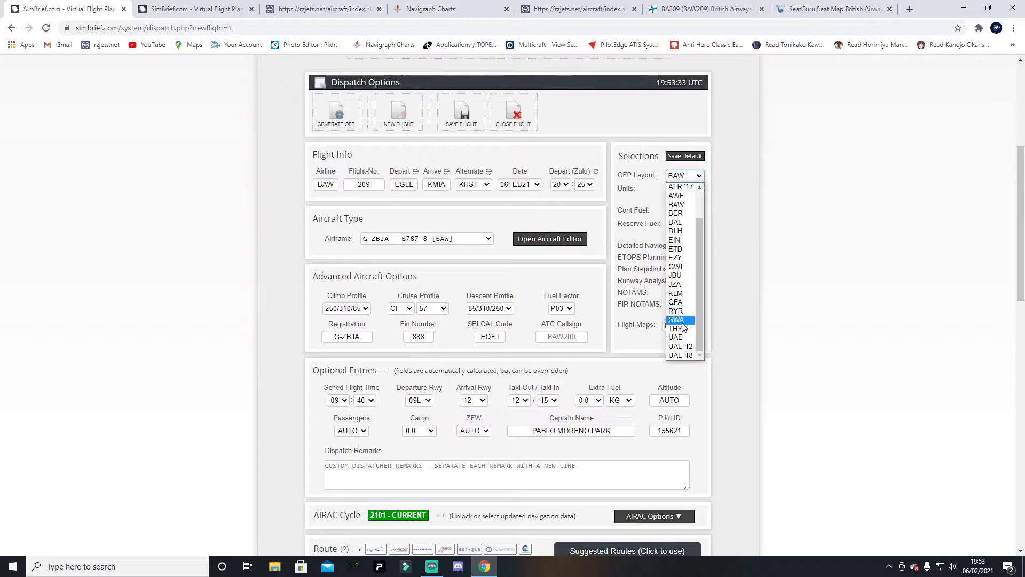
scroll(681, 301, up, 1)
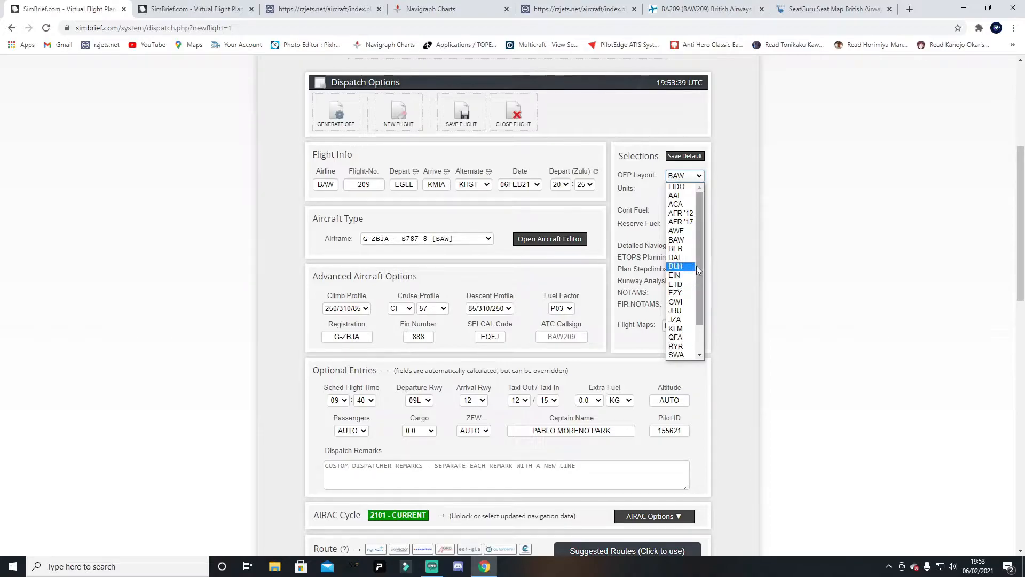
click(678, 187)
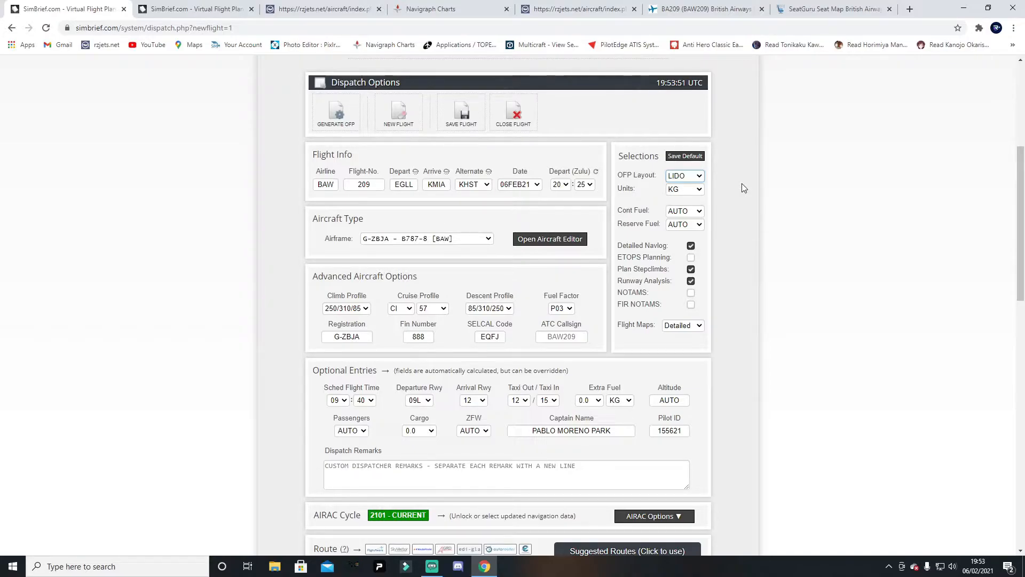
click(685, 179)
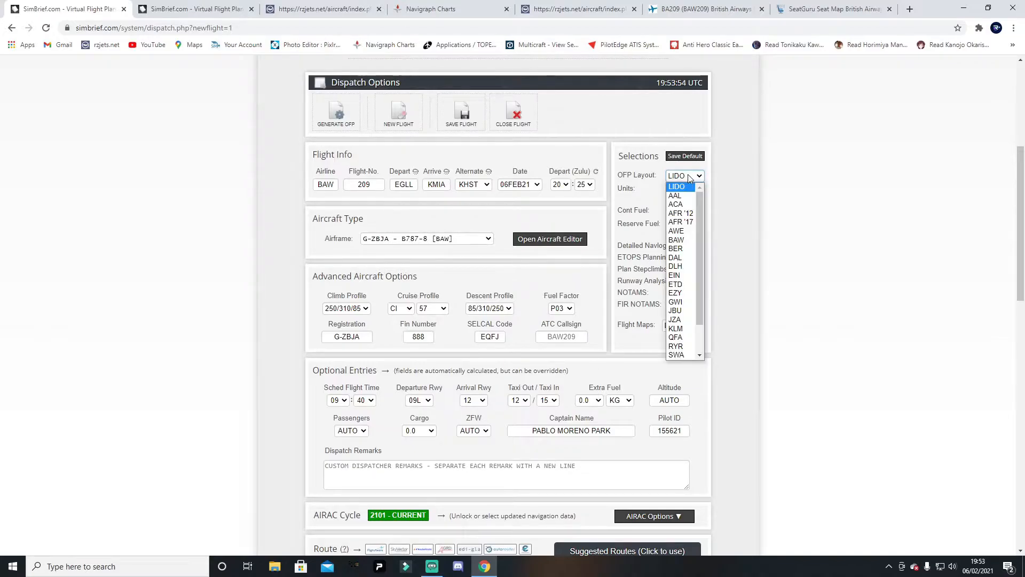
click(686, 241)
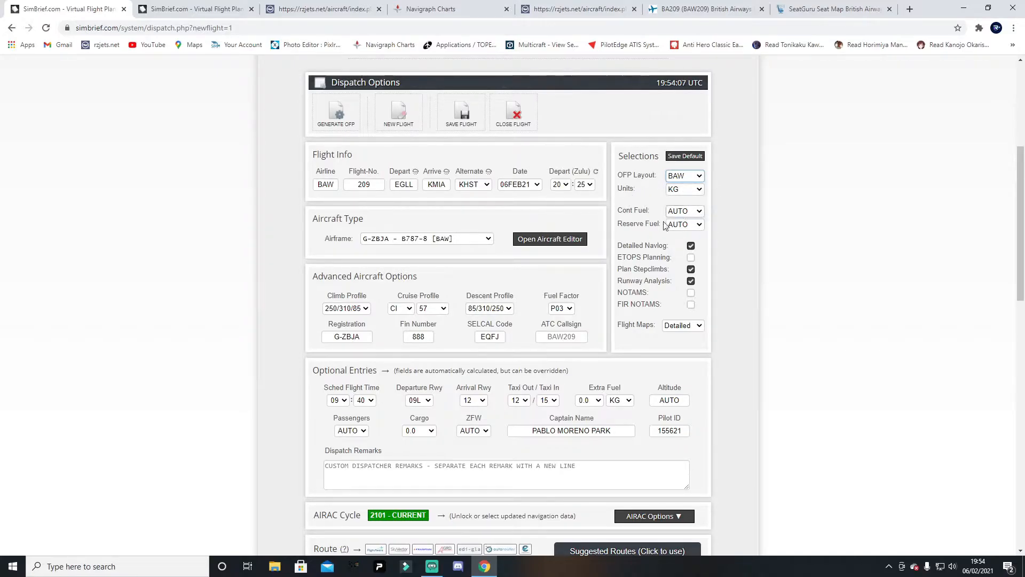
Enable ETOPS Planning for the flight
scroll(759, 265, down, 1)
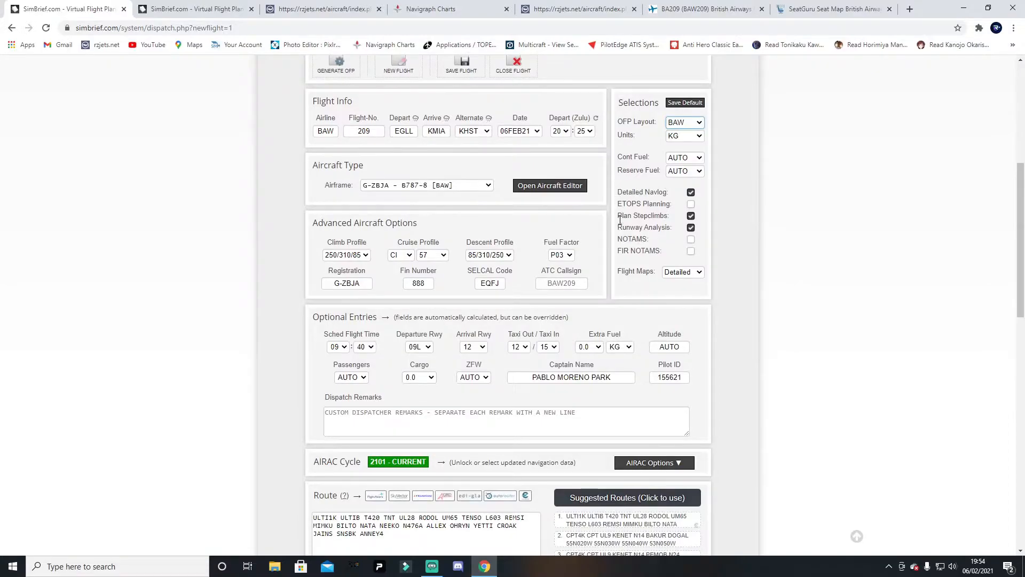
click(691, 205)
scroll(794, 227, down, 1)
scroll(794, 226, up, 1)
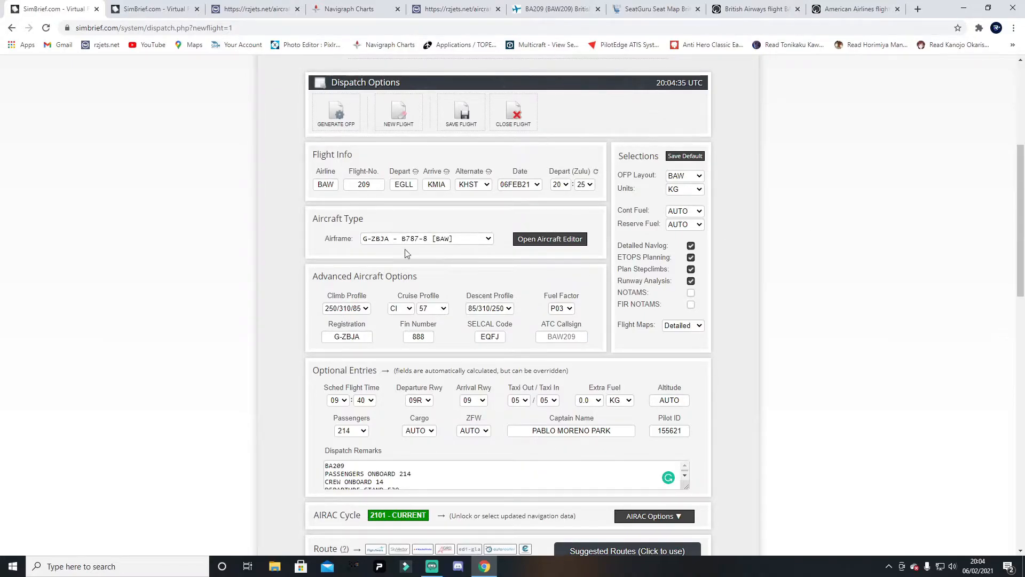
scroll(277, 216, down, 1)
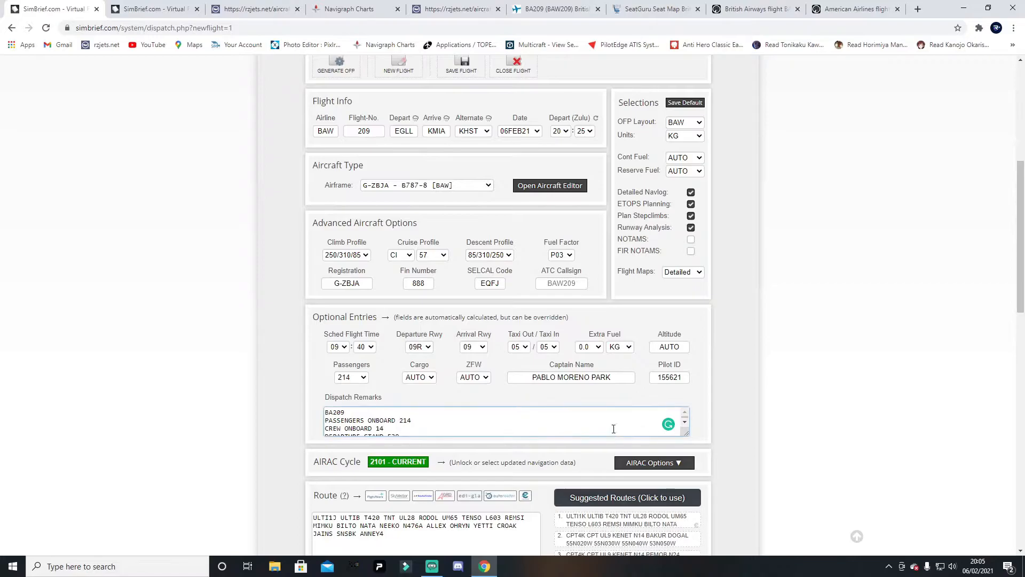
Switch to Flightradar24, search for the airport EGLL on the live map, and expand its weather and METAR details
click(807, 15)
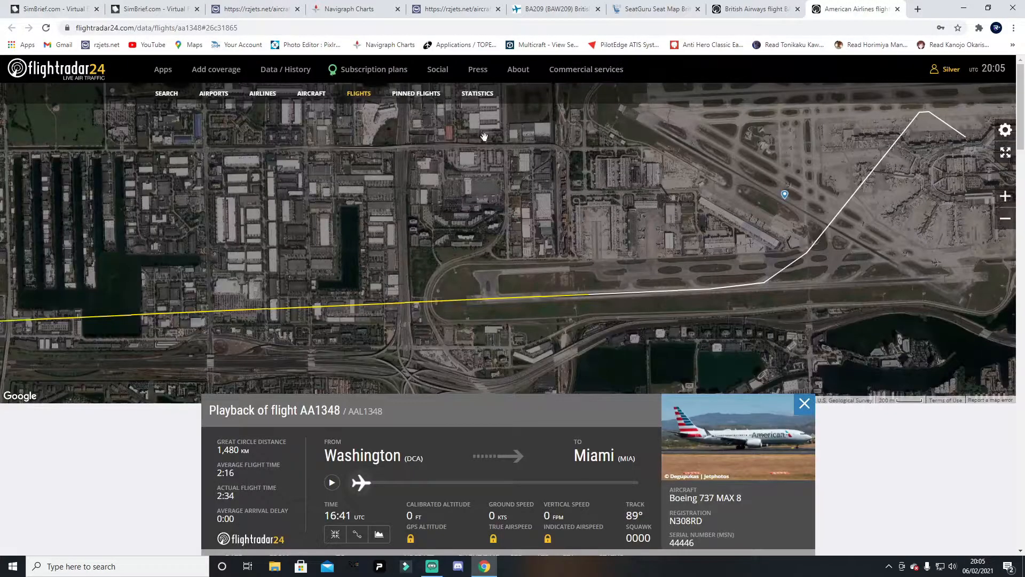
click(80, 78)
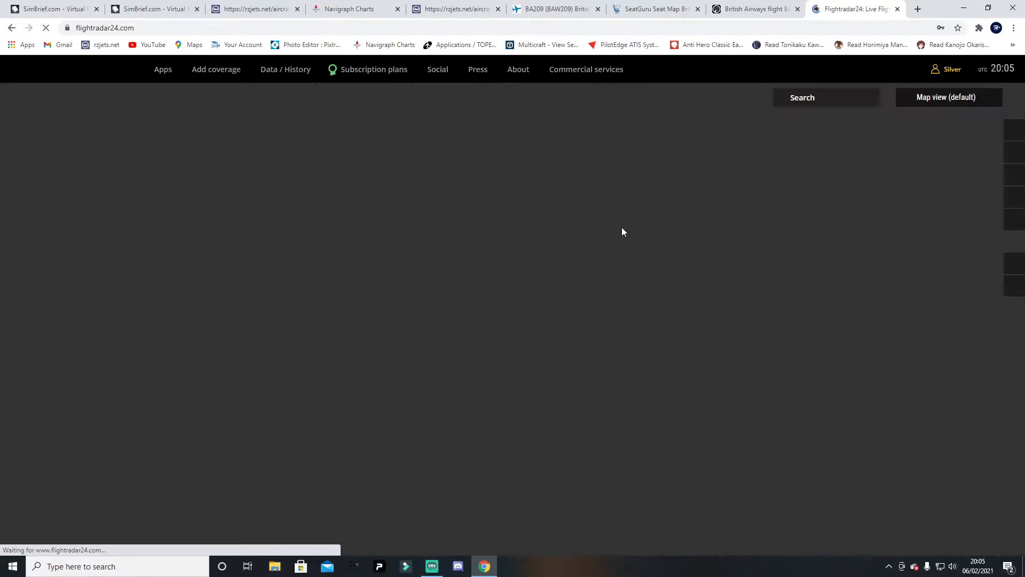
click(857, 93)
text(egll)
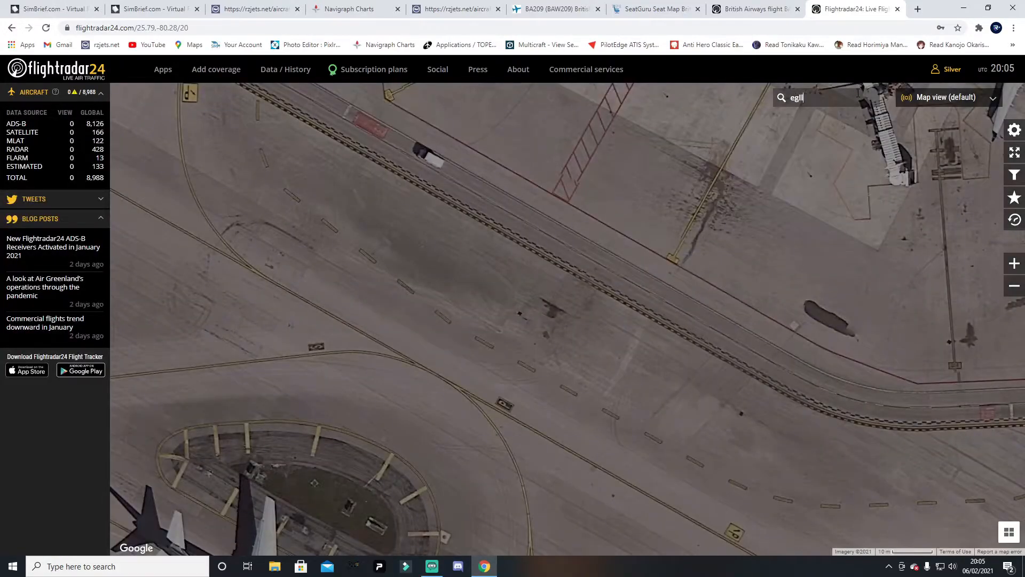
key(Return)
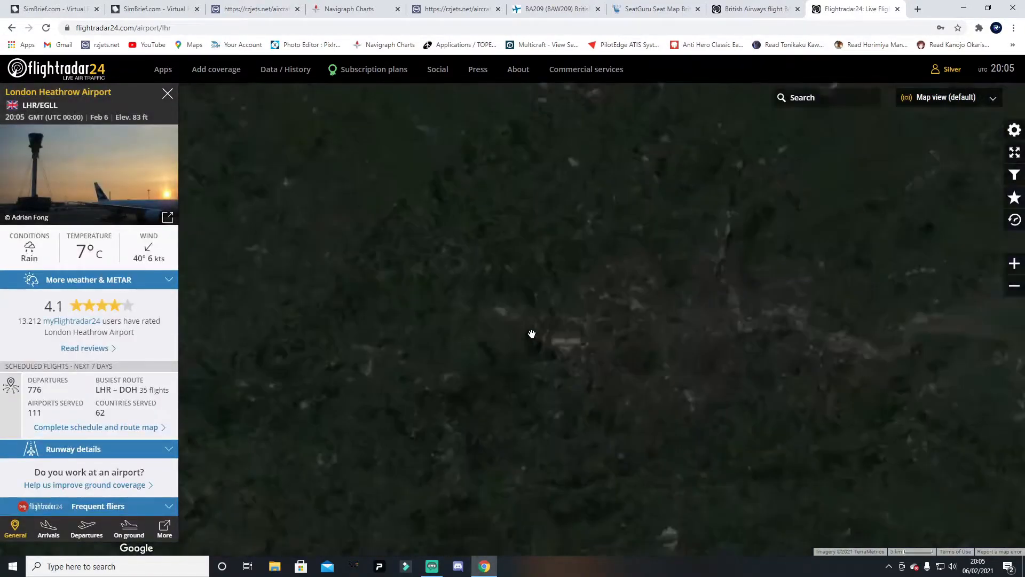
click(160, 280)
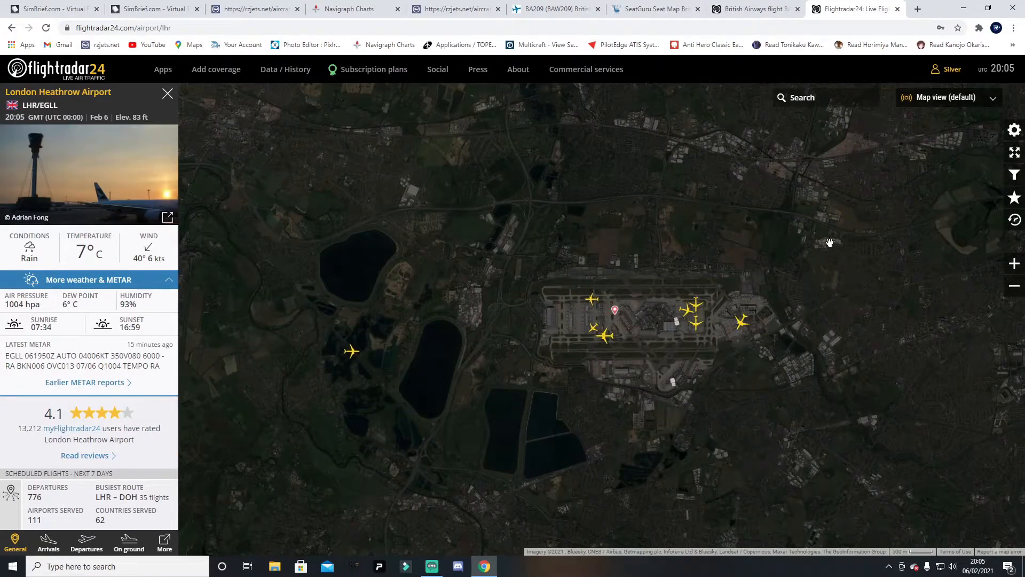
Examine the runways and live traffic at London Heathrow on the map to judge which runways are in use
scroll(580, 305, up, 1)
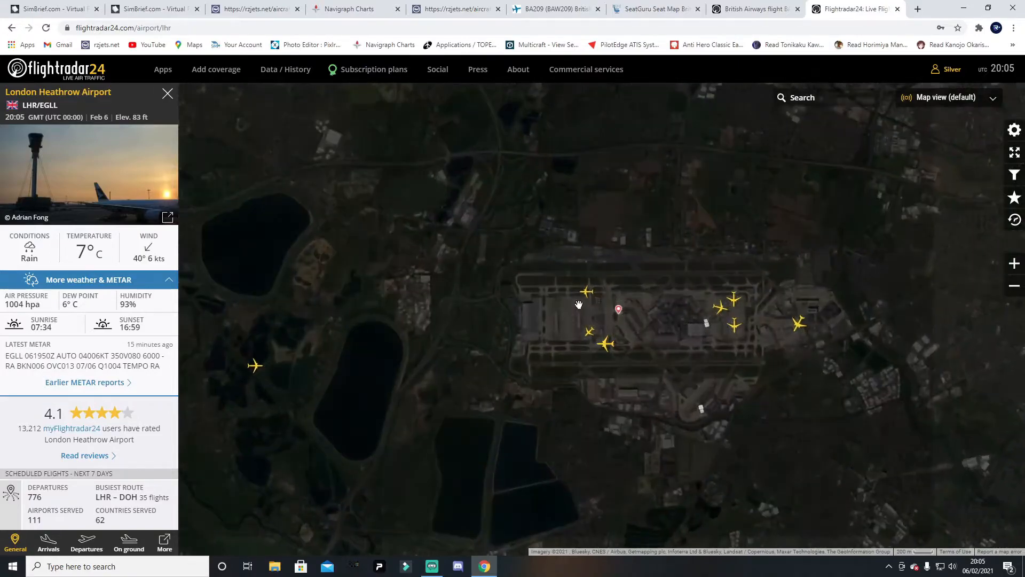
scroll(581, 305, up, 2)
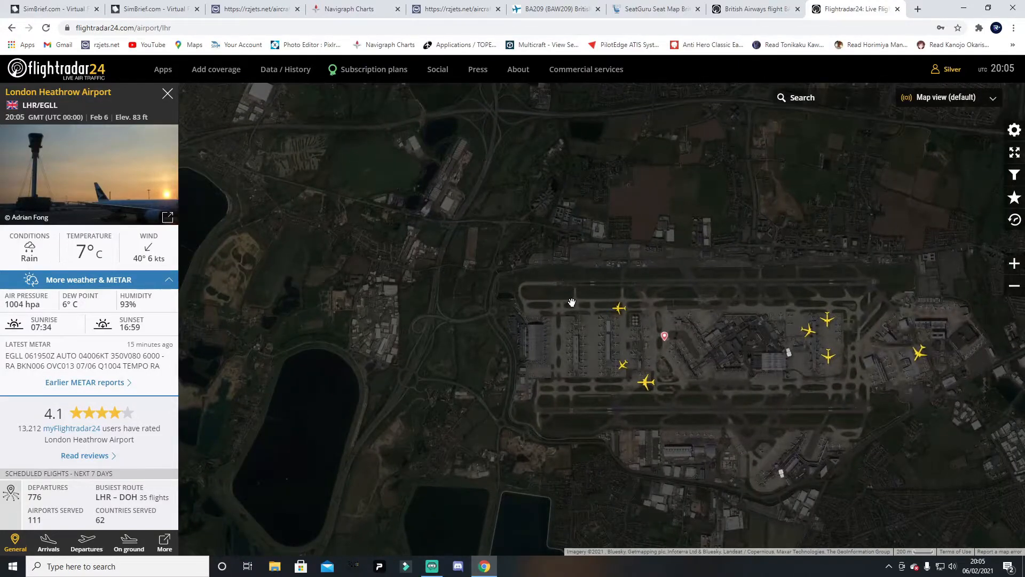
scroll(570, 303, down, 1)
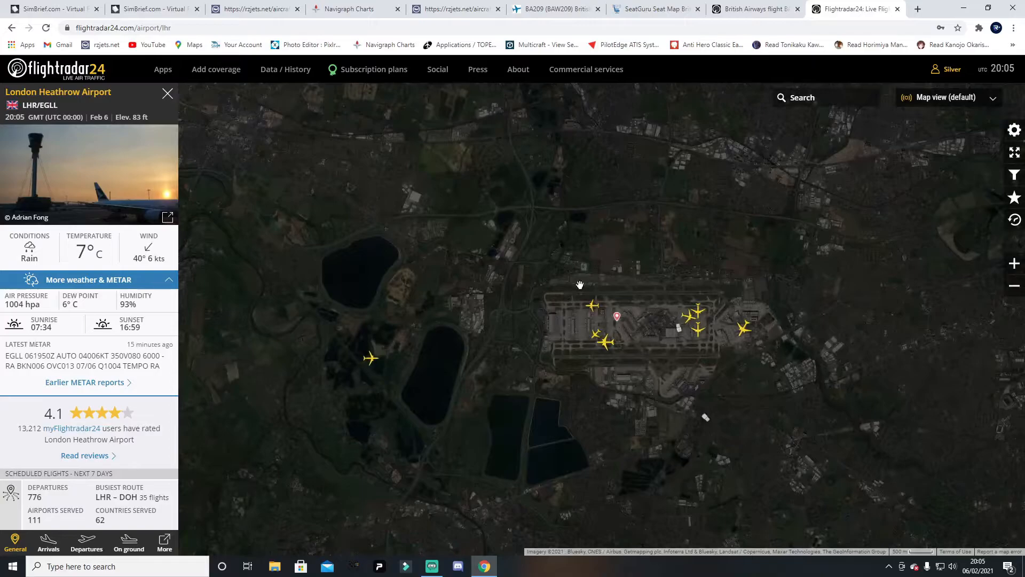
scroll(569, 302, up, 1)
scroll(541, 397, down, 1)
scroll(540, 411, up, 1)
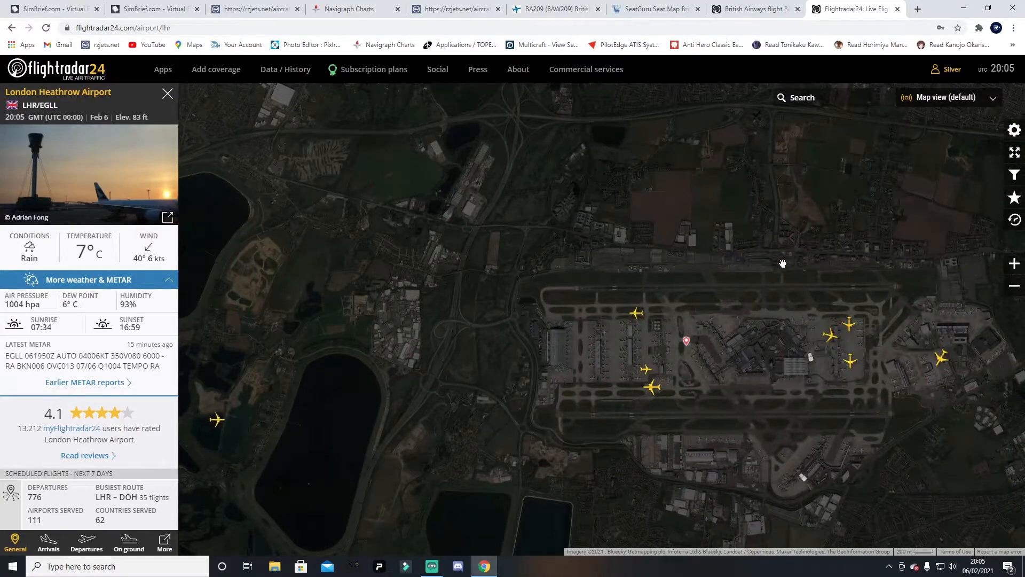
drag(593, 272, 543, 282)
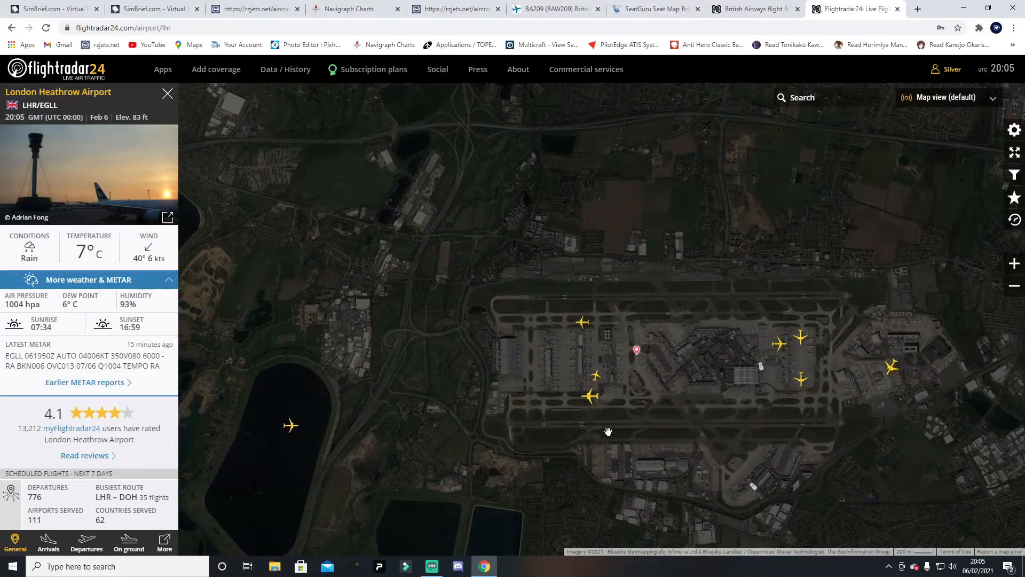
mouse_move(301, 431)
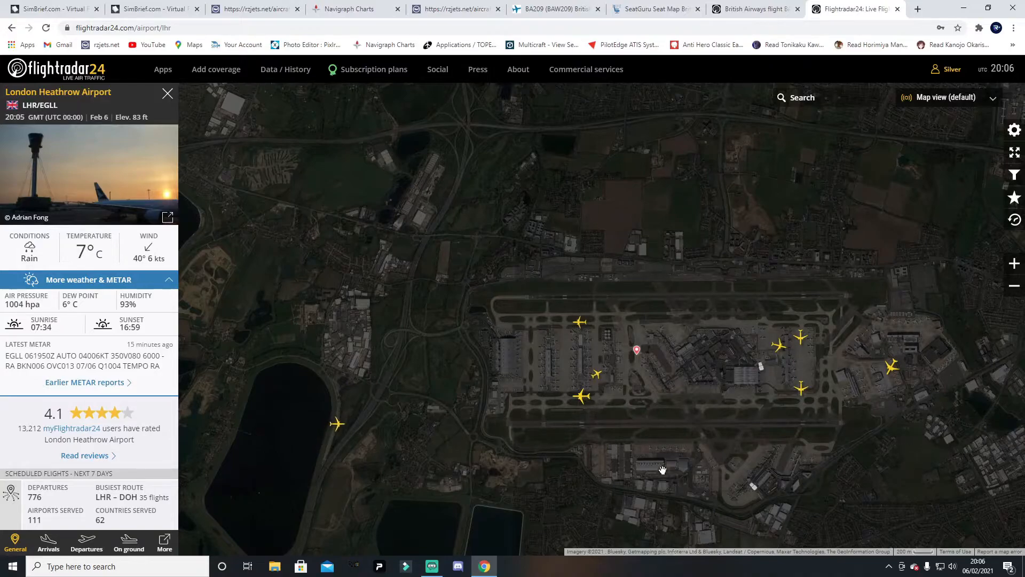
scroll(664, 440, up, 1)
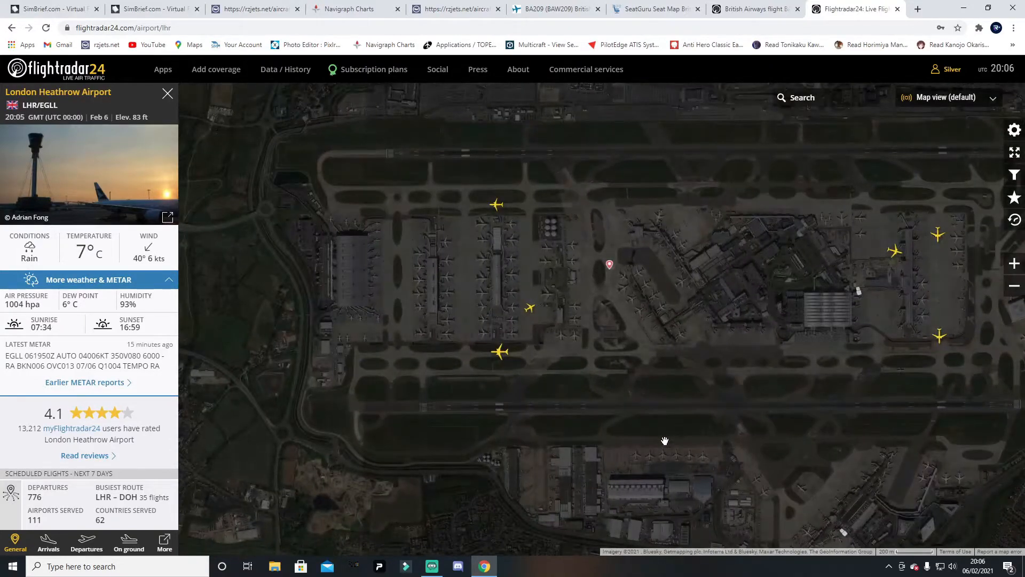
scroll(665, 440, down, 1)
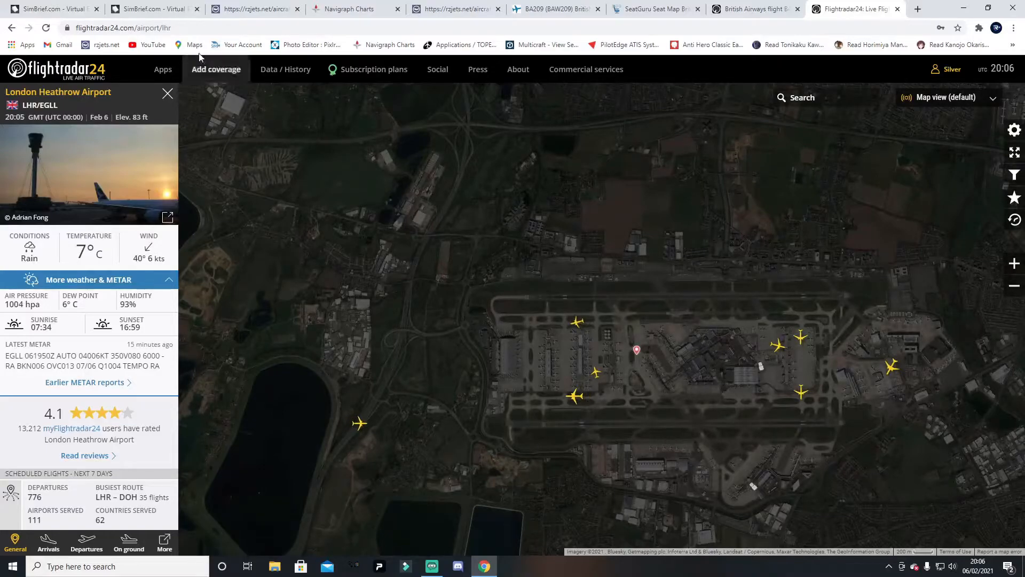
Check the departure runway in the SimBrief flight plan, switch back to Flightradar24, and search the live map for the airport KMIA
click(64, 9)
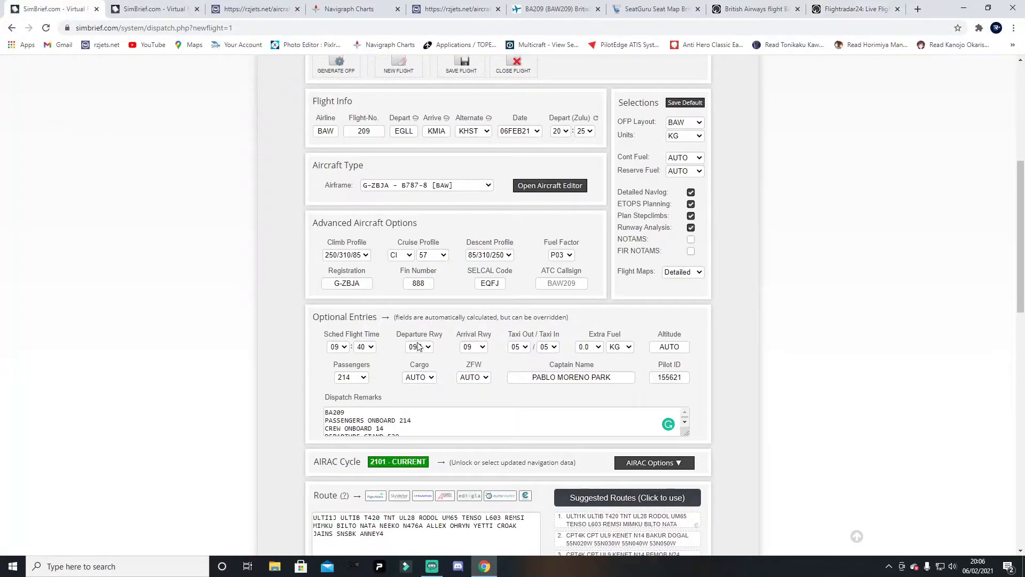
click(843, 9)
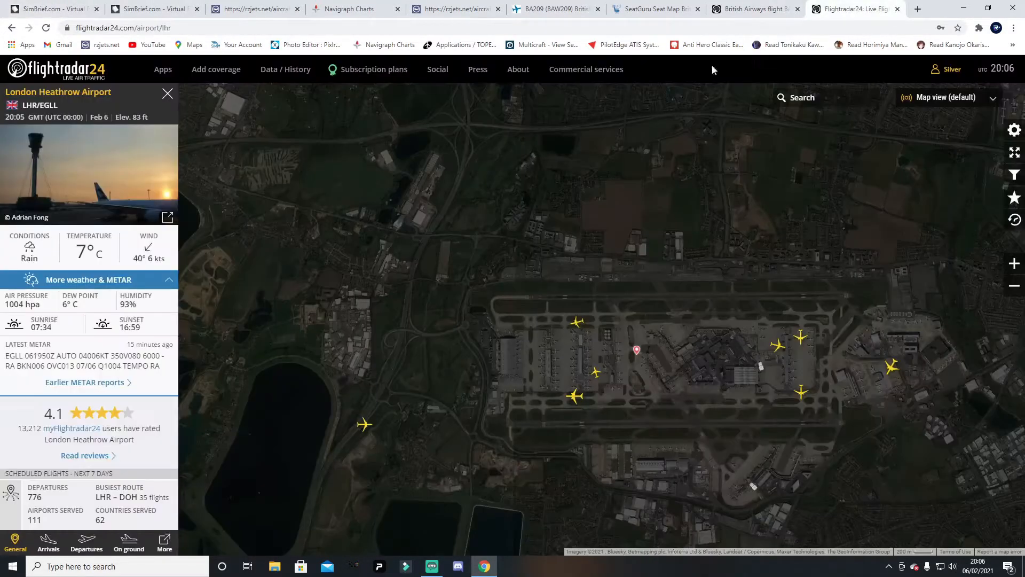
click(817, 98)
text(k)
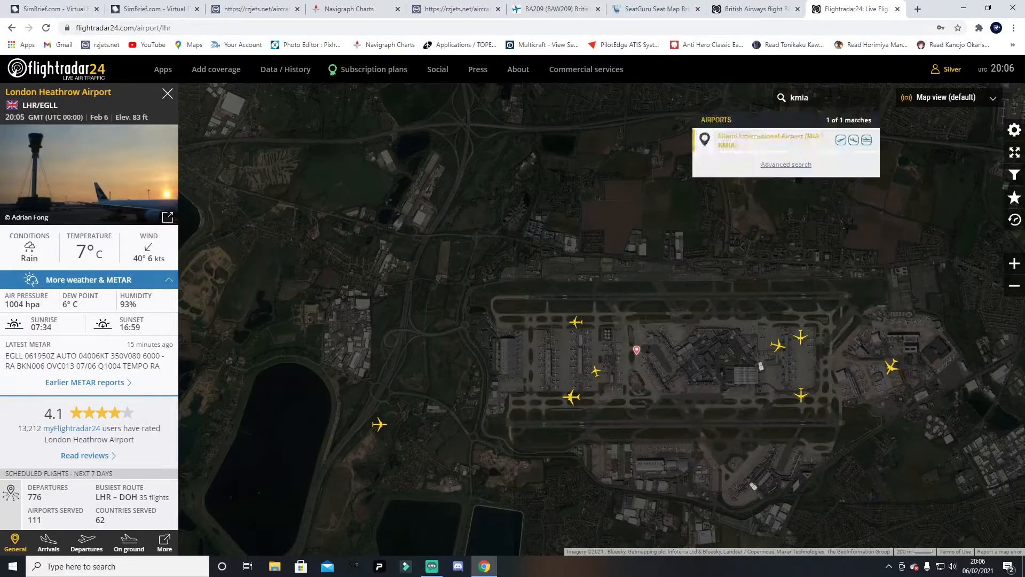
text(mia)
key(Return)
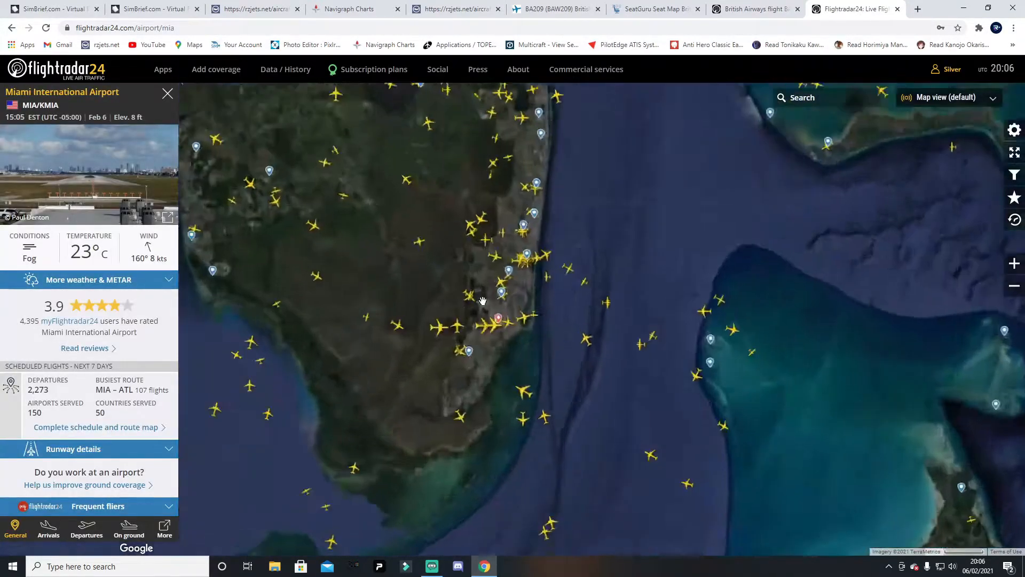
Inspect the traffic approaching Miami International and show the flight details of the Cargolux arrival CLX46Z
scroll(485, 306, up, 3)
drag(476, 403, 524, 378)
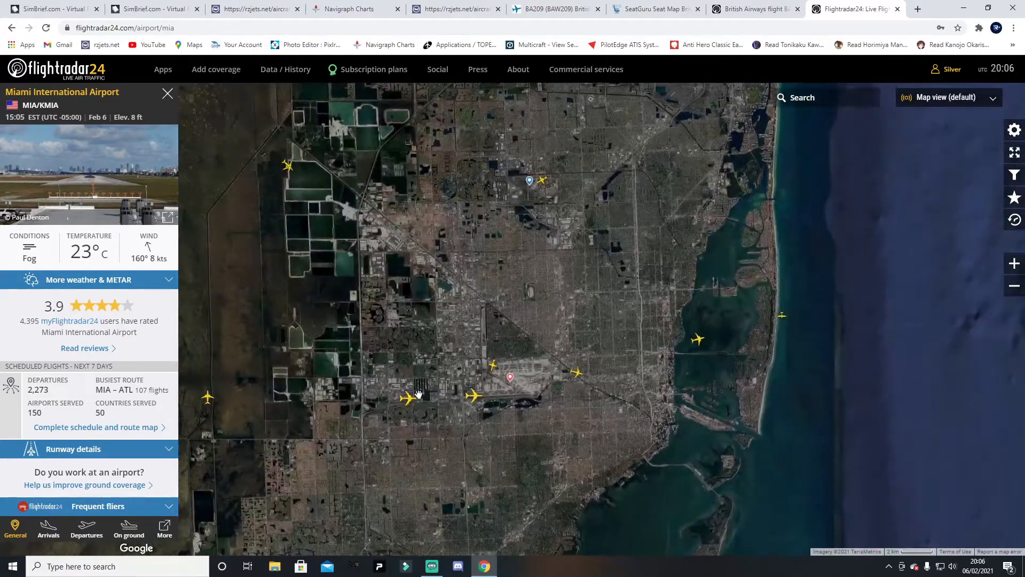
scroll(420, 394, up, 1)
click(364, 390)
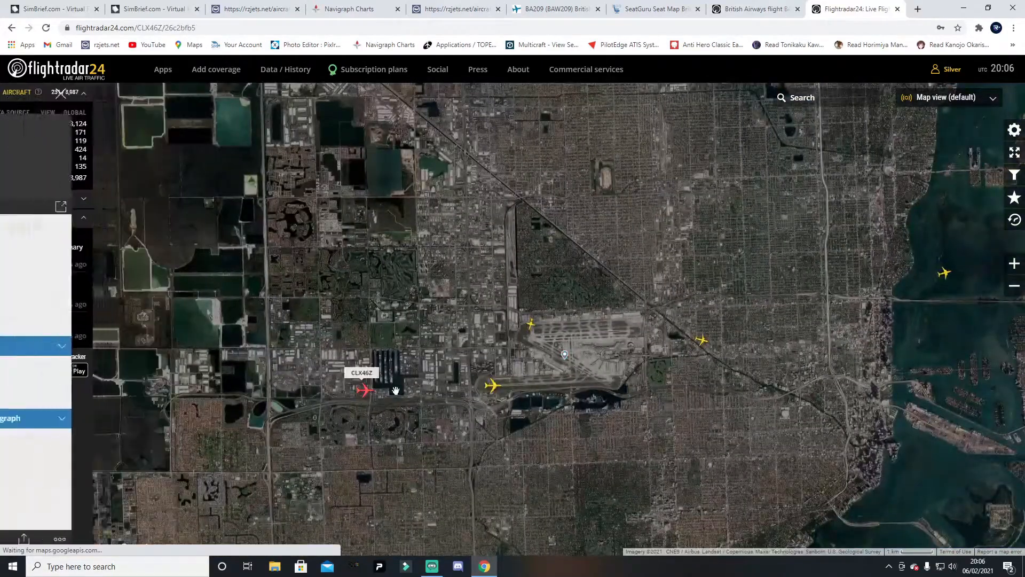
scroll(490, 368, up, 1)
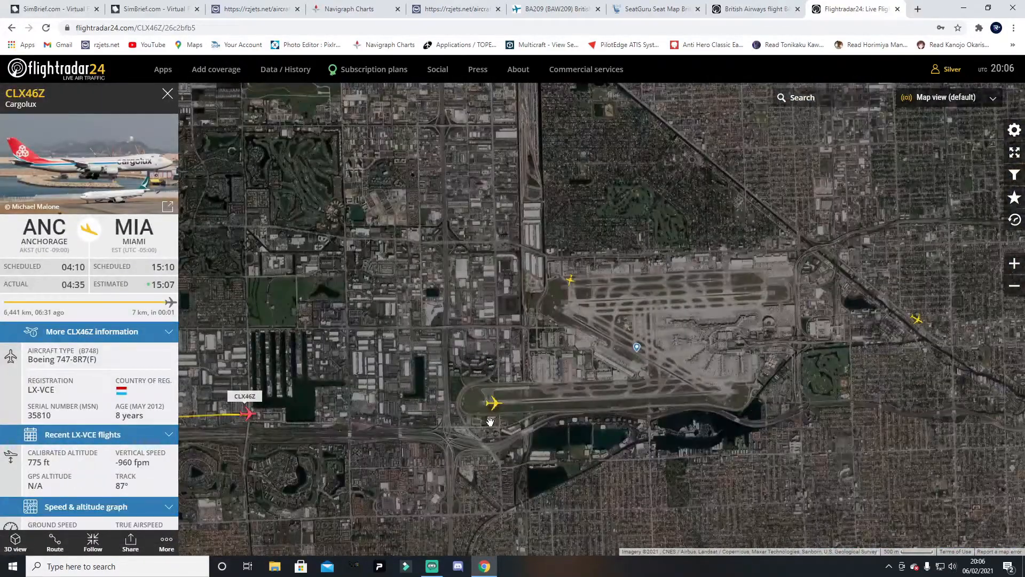
scroll(489, 421, up, 1)
scroll(766, 330, down, 1)
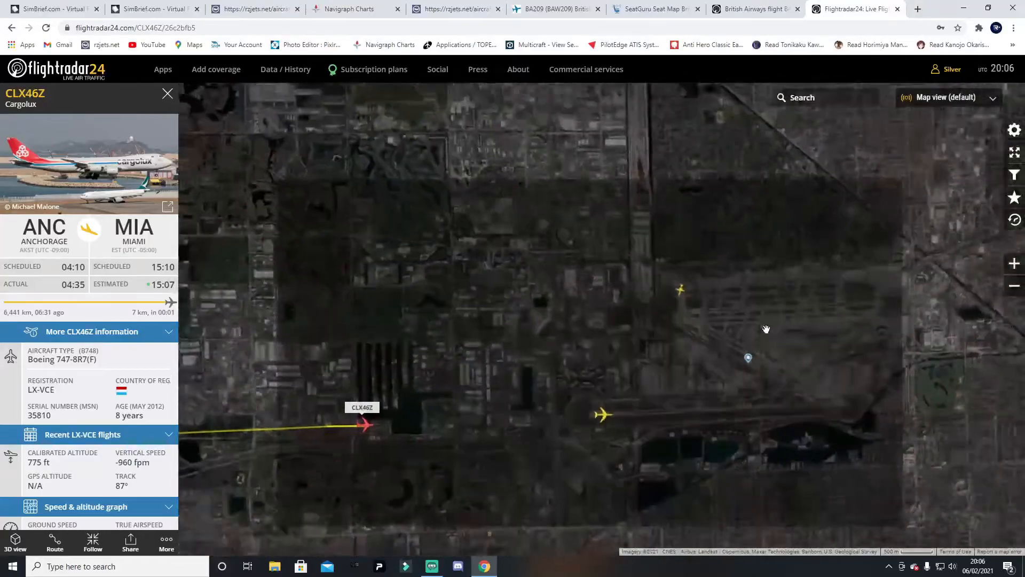
Expand Miami International's weather and METAR details and examine its runways and live traffic to judge which runways are in use
click(748, 356)
click(133, 281)
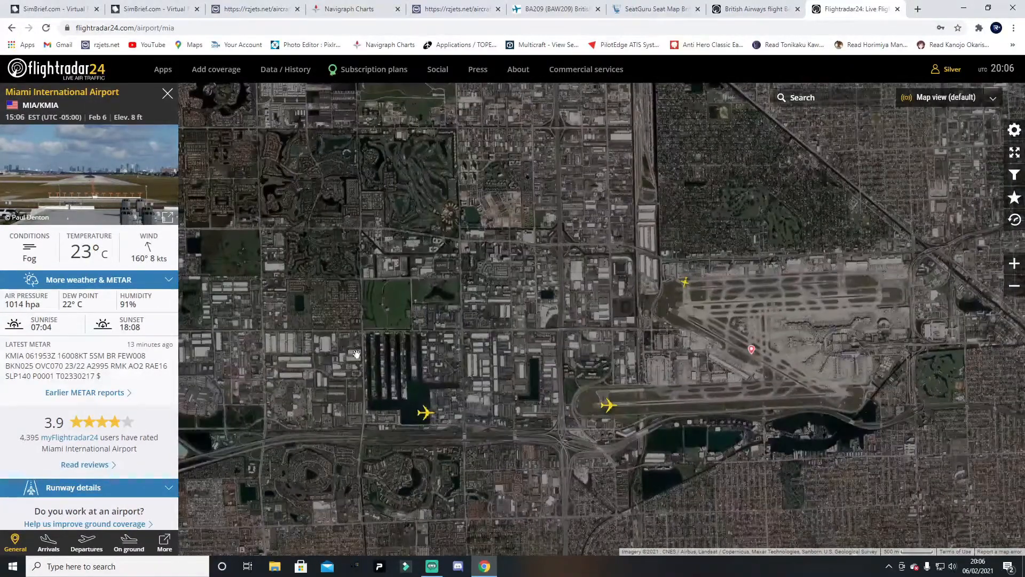
scroll(482, 392, up, 1)
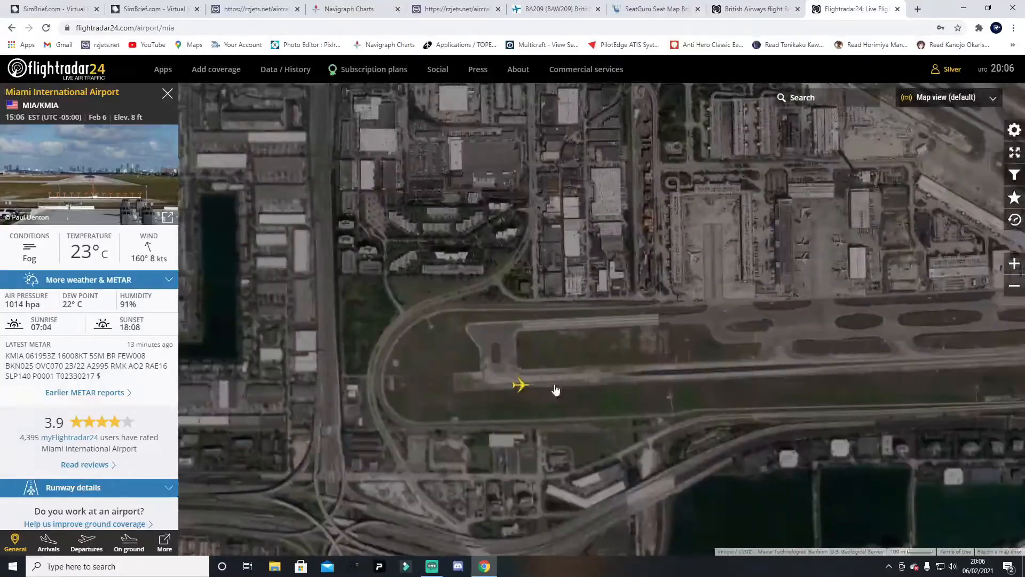
drag(812, 200, 504, 408)
drag(833, 107, 764, 253)
scroll(392, 407, down, 2)
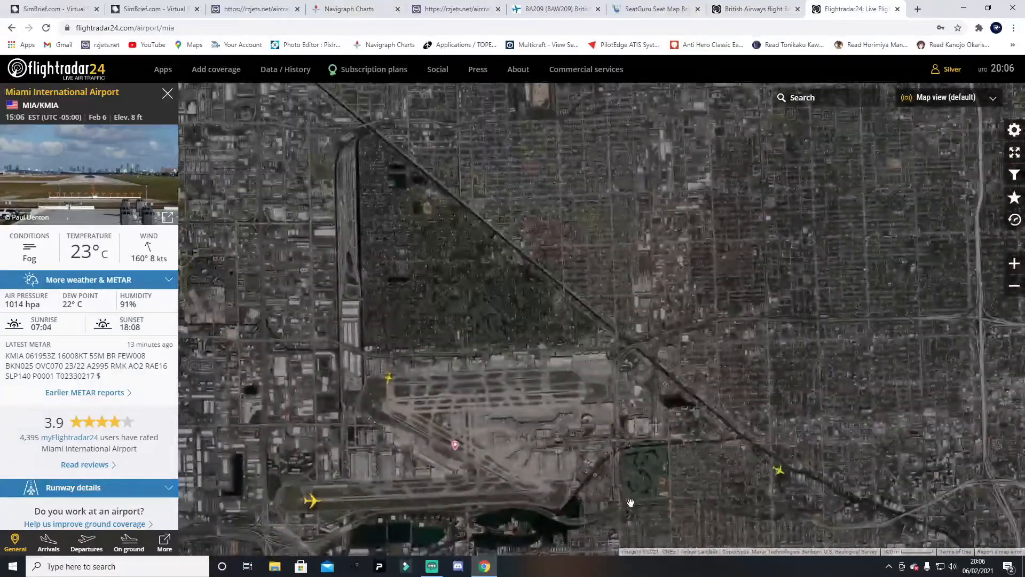
drag(614, 488, 593, 376)
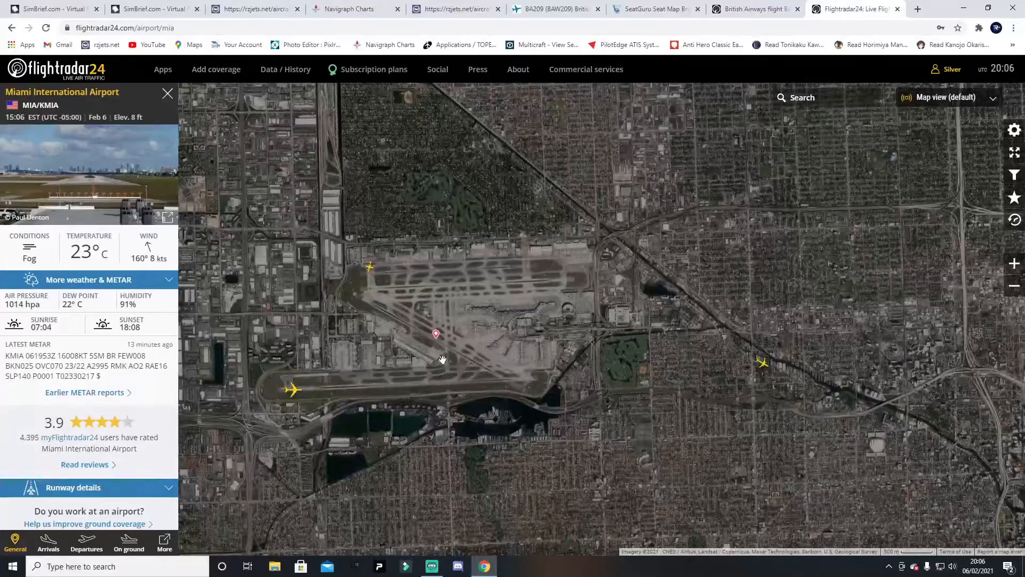
scroll(342, 295, up, 1)
scroll(341, 295, up, 1)
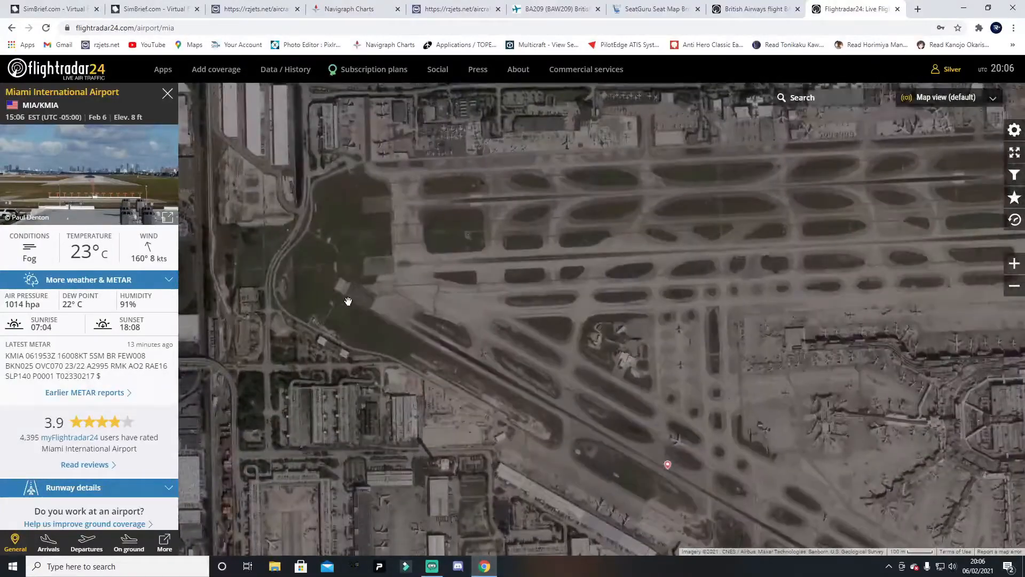
scroll(448, 342, down, 2)
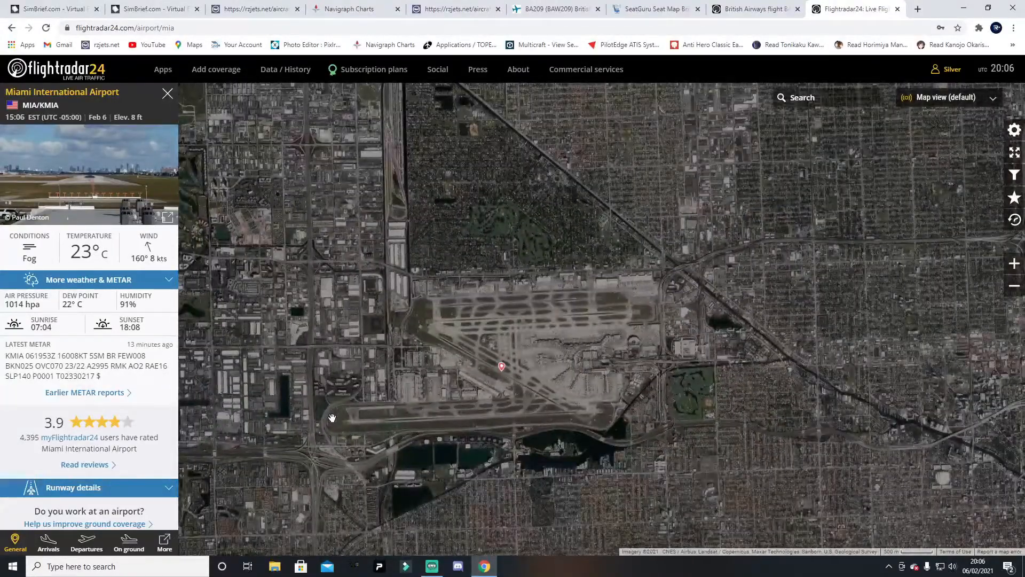
drag(335, 418, 401, 393)
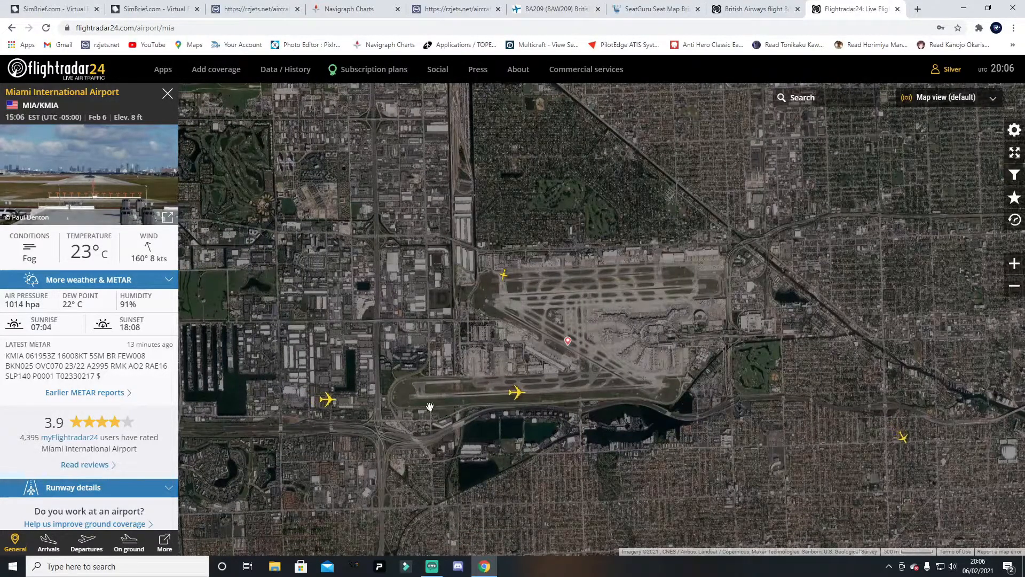
scroll(535, 464, up, 1)
Switch to SimBrief and look through the passenger count options, keeping 214 passengers
click(55, 9)
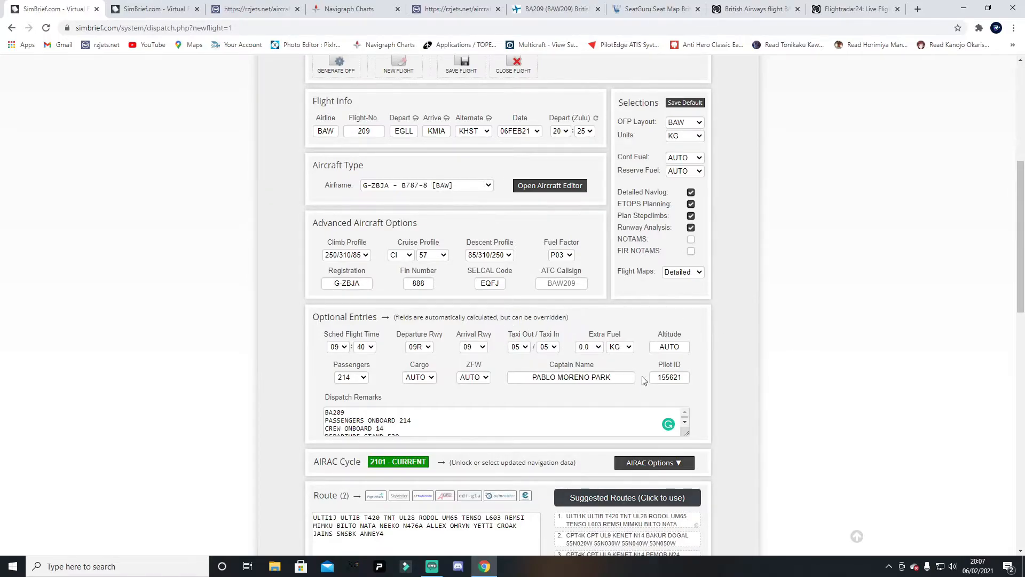
click(363, 378)
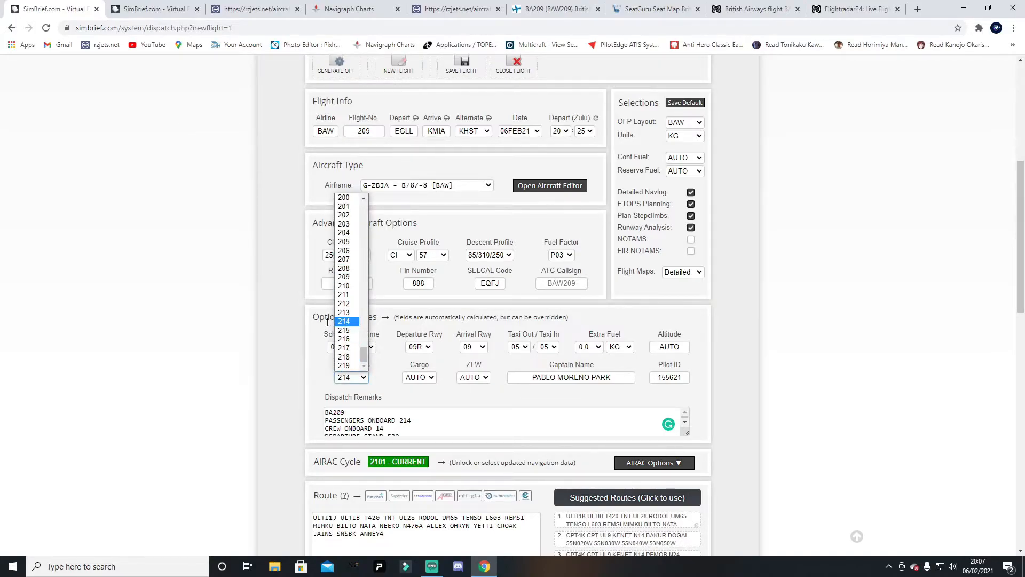
click(270, 327)
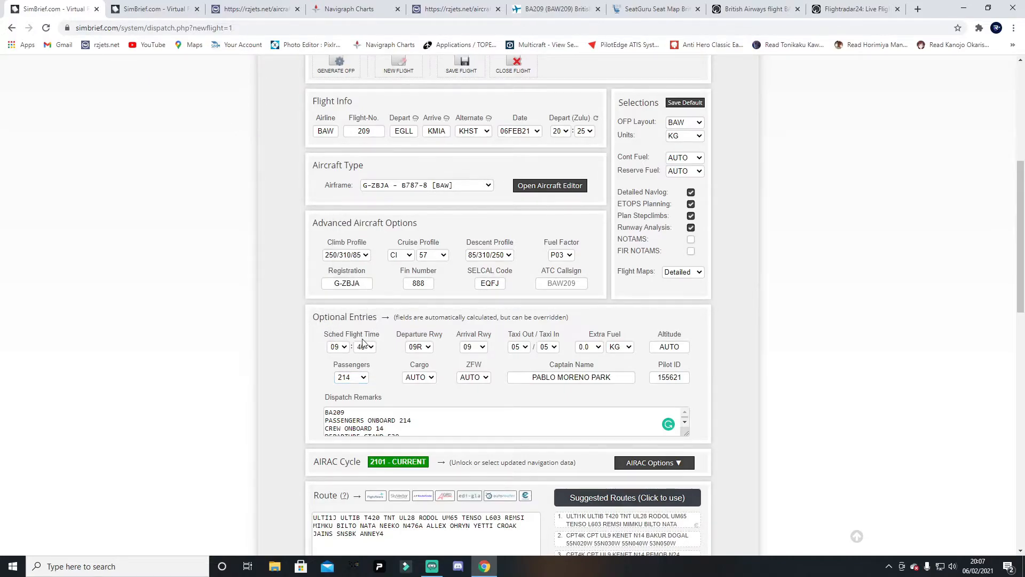
click(365, 379)
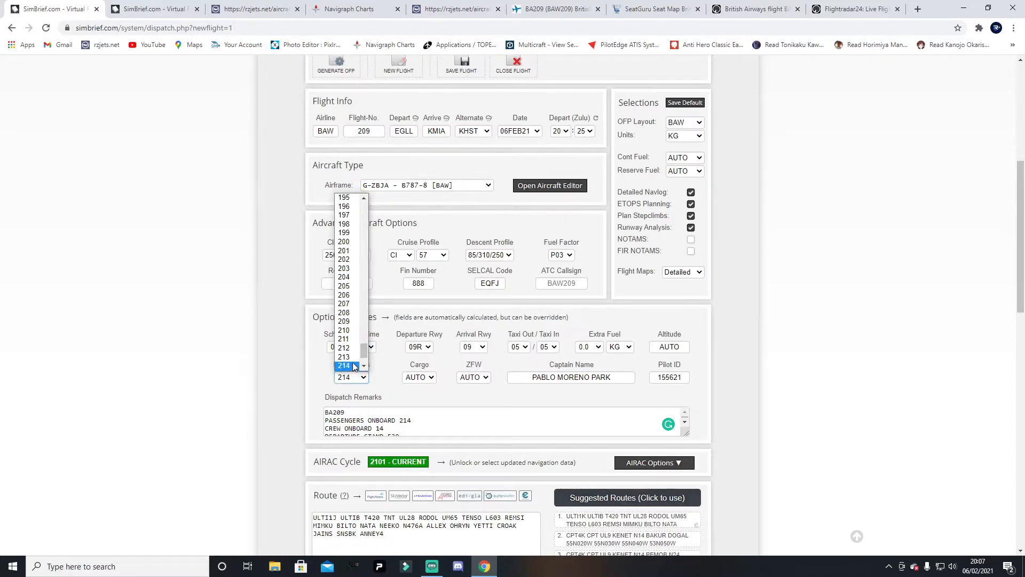
scroll(347, 342, down, 2)
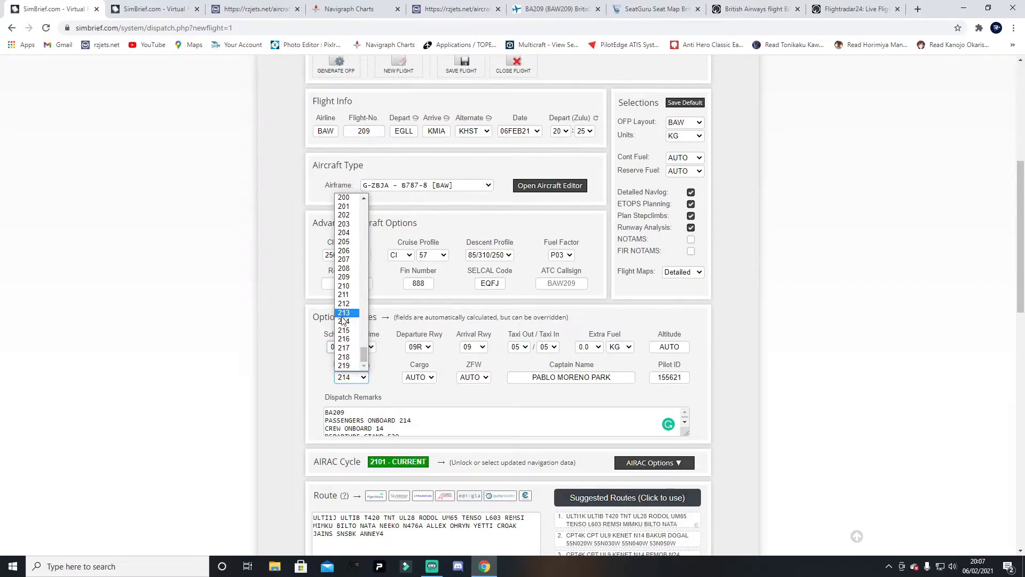
click(297, 339)
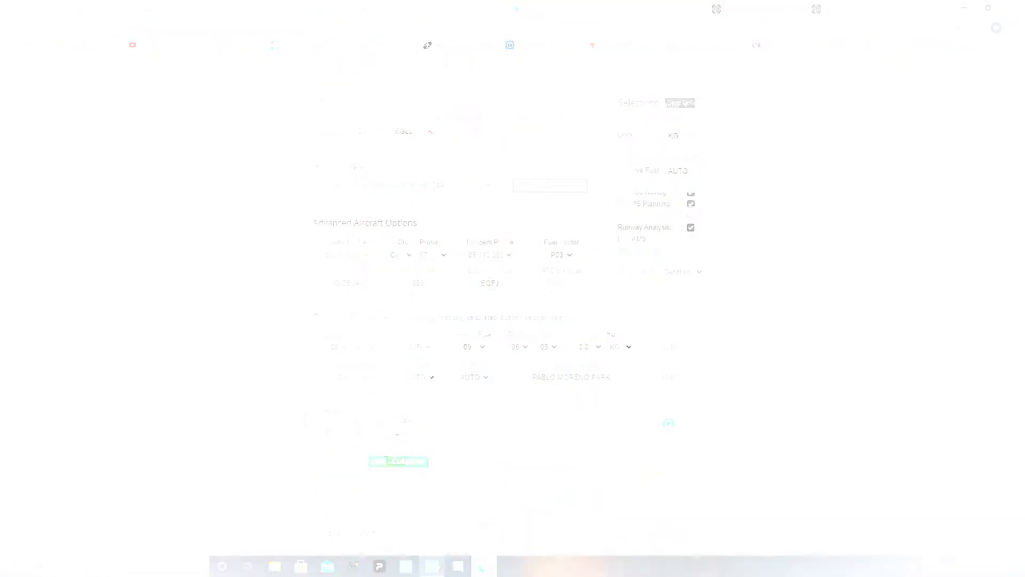
Turn on the wind and significant weather layers on the SimBrief route map
scroll(865, 334, up, 3)
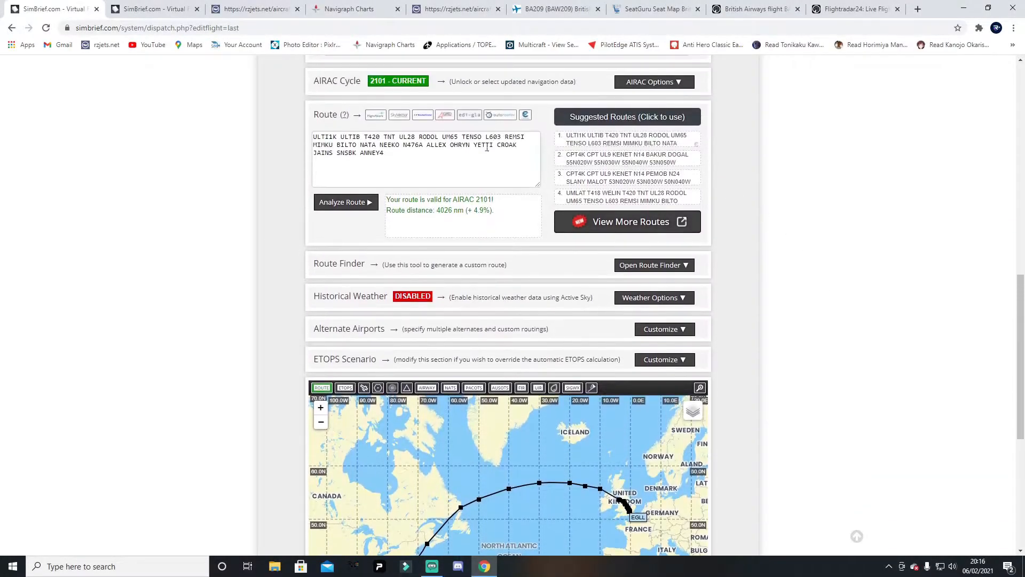
scroll(777, 286, down, 3)
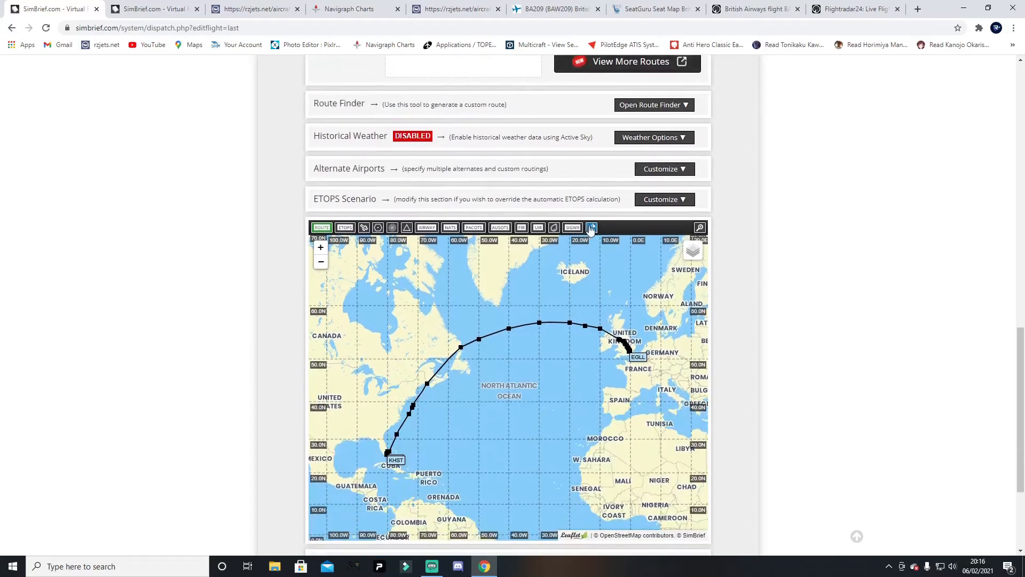
click(572, 228)
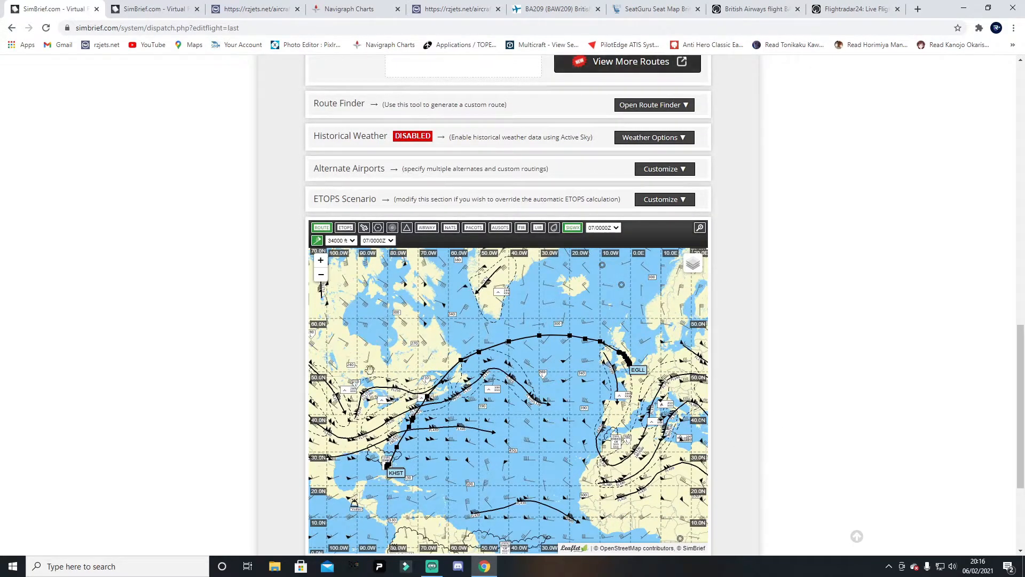
Examine the winds, jet streams and significant weather areas along the North Atlantic route between EGLL and Florida on the route map
scroll(512, 357, up, 1)
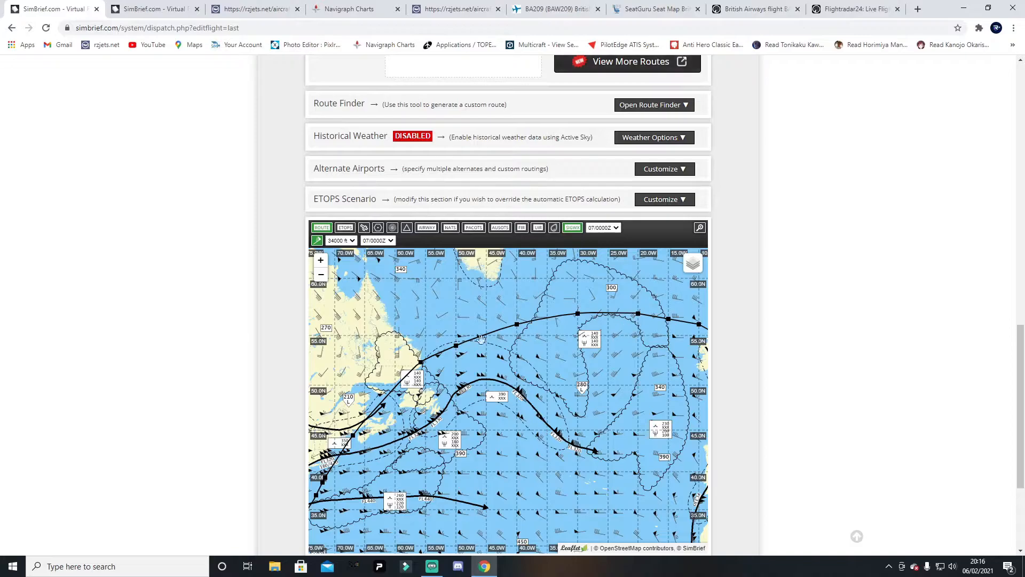
drag(528, 420, 610, 383)
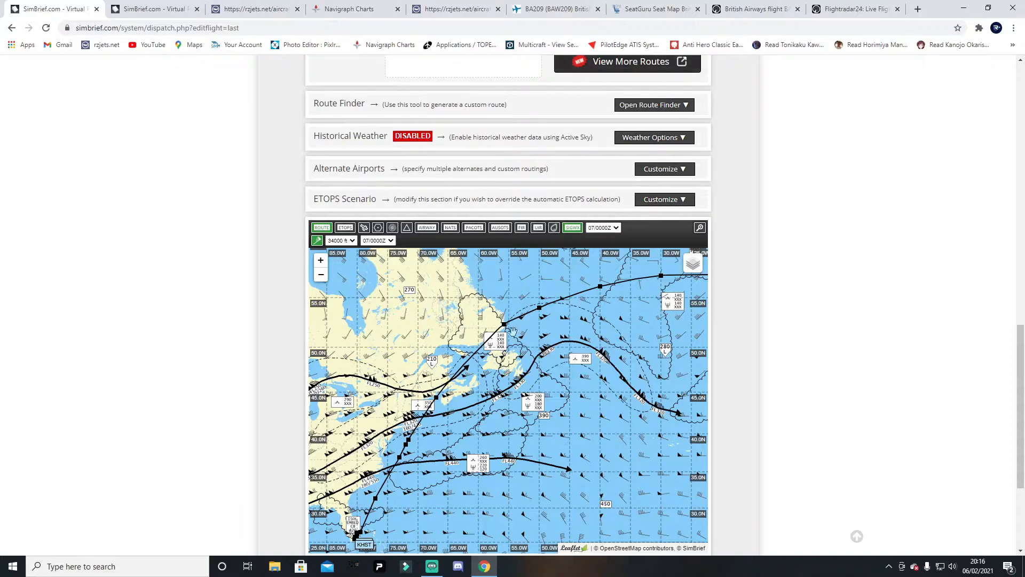
drag(635, 430, 509, 442)
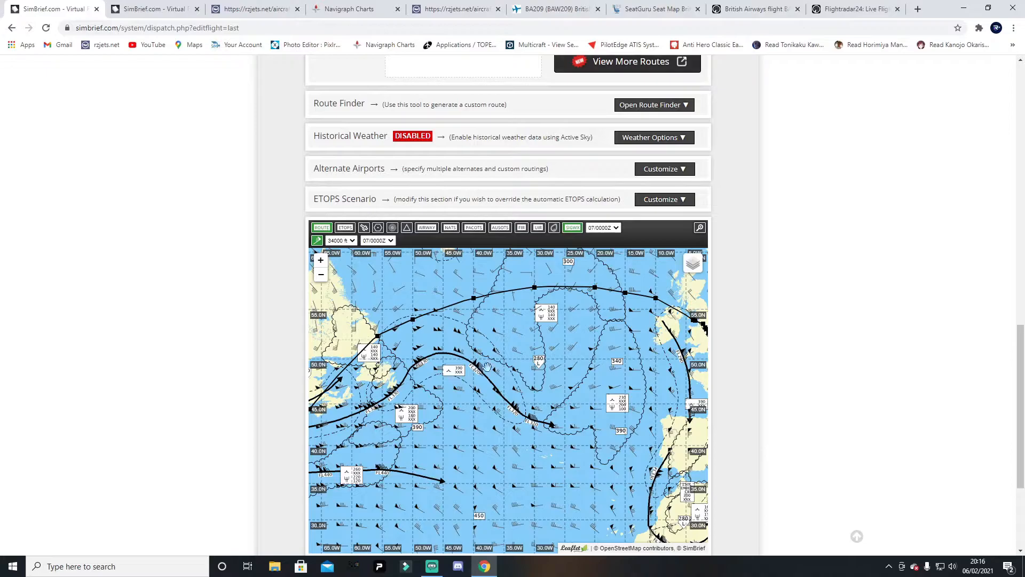
drag(434, 301, 504, 320)
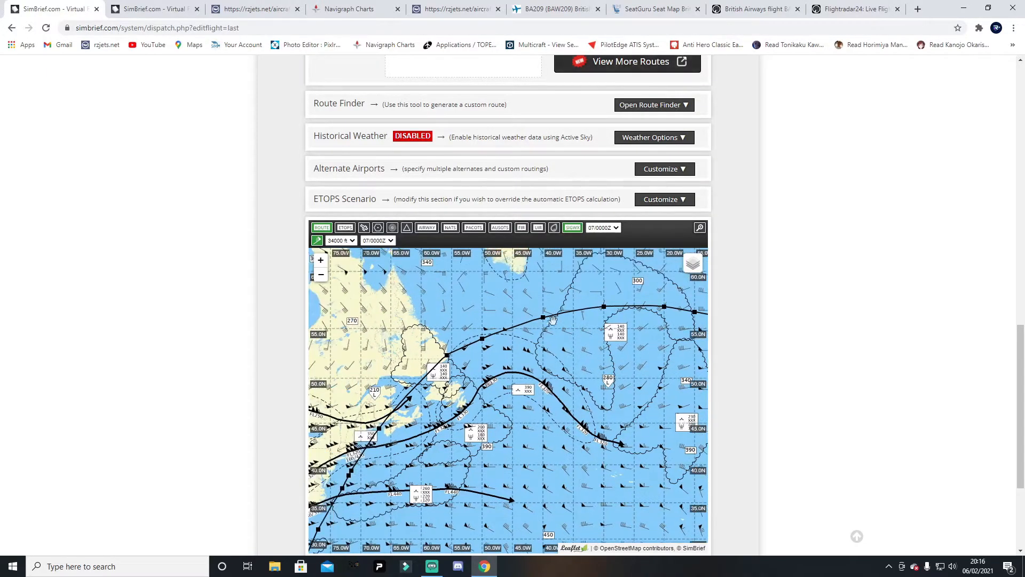
drag(678, 300, 641, 346)
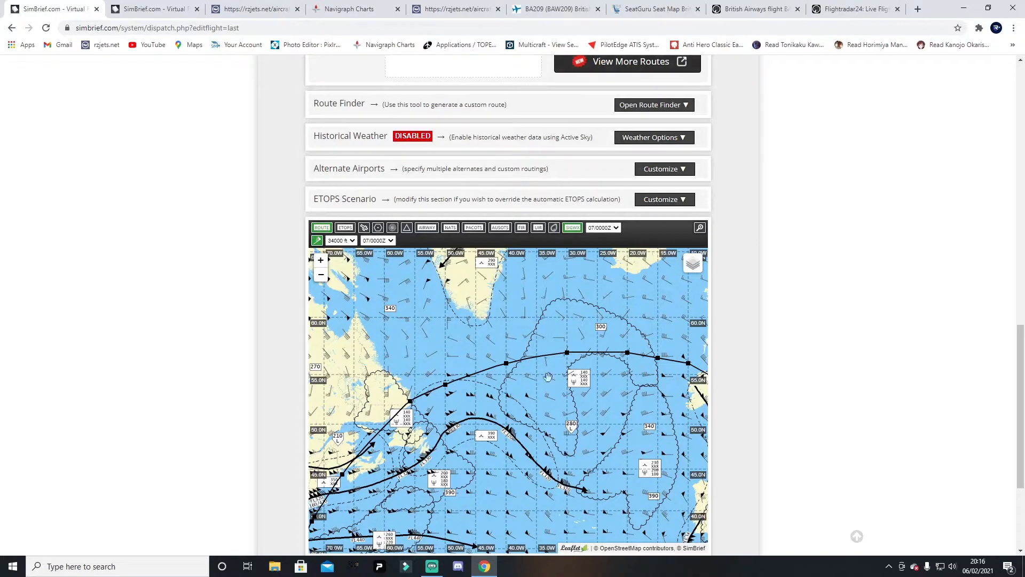
drag(603, 351, 552, 350)
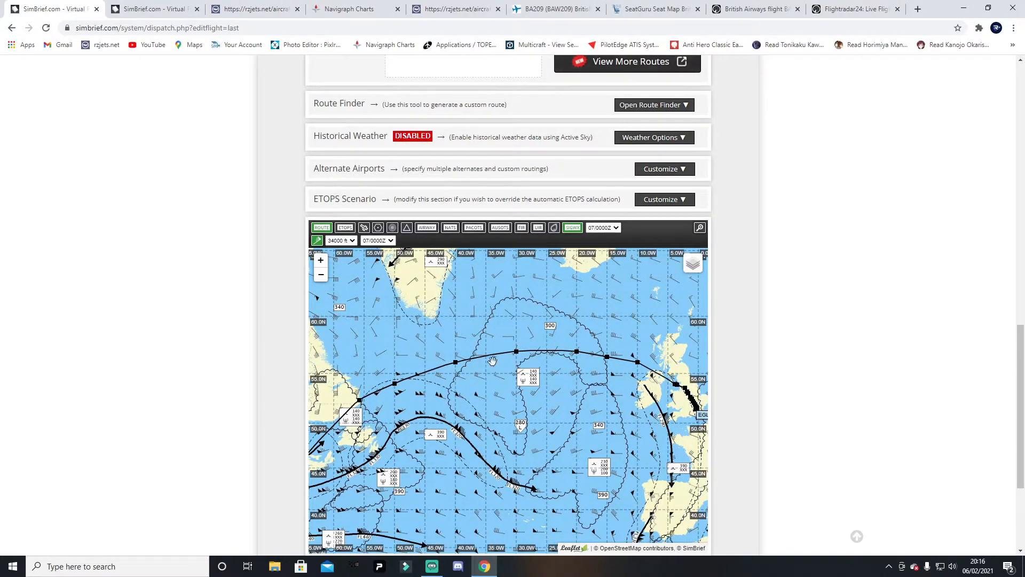
scroll(478, 360, up, 1)
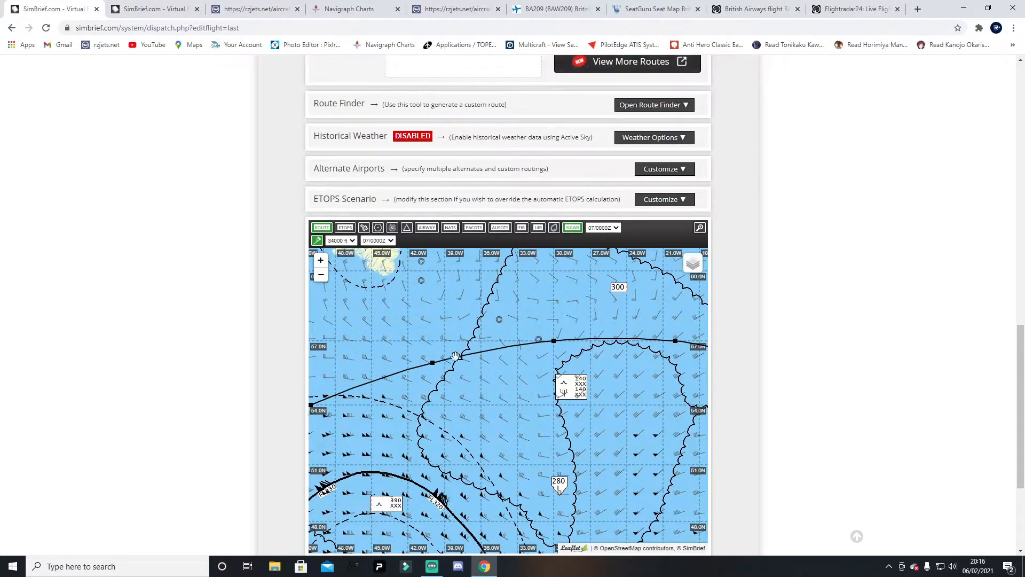
scroll(539, 368, down, 2)
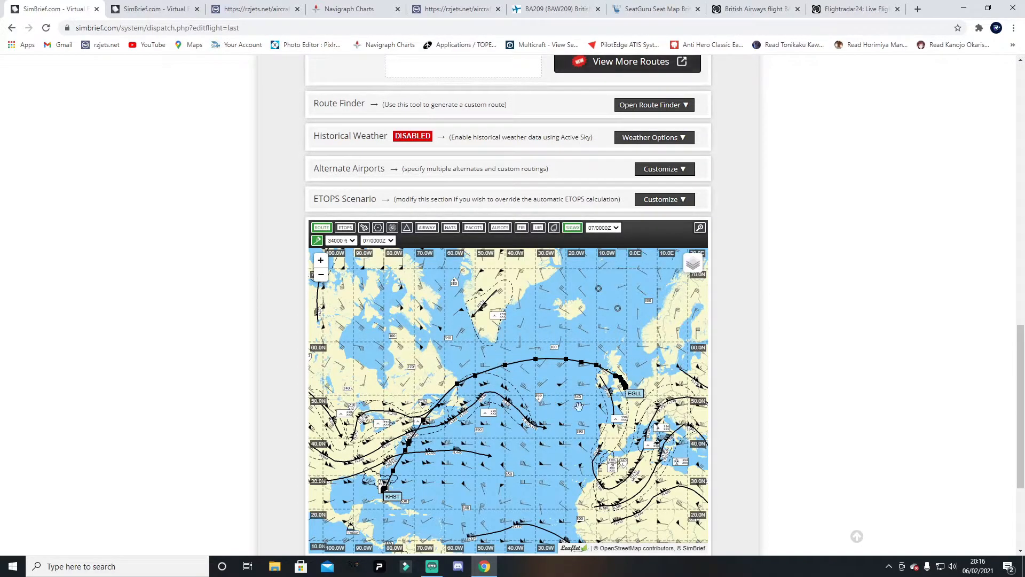
drag(607, 368, 609, 323)
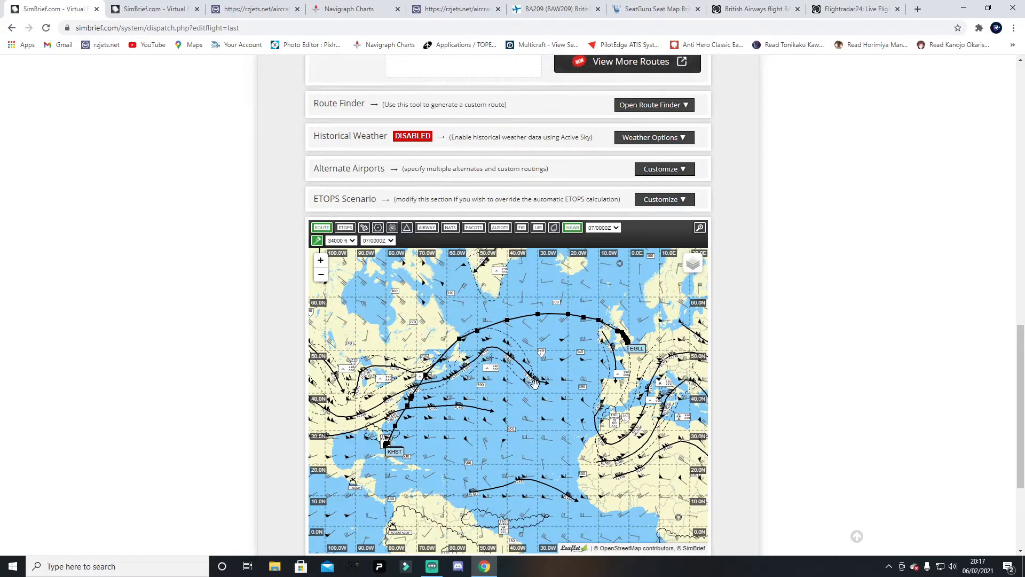
scroll(499, 389, up, 1)
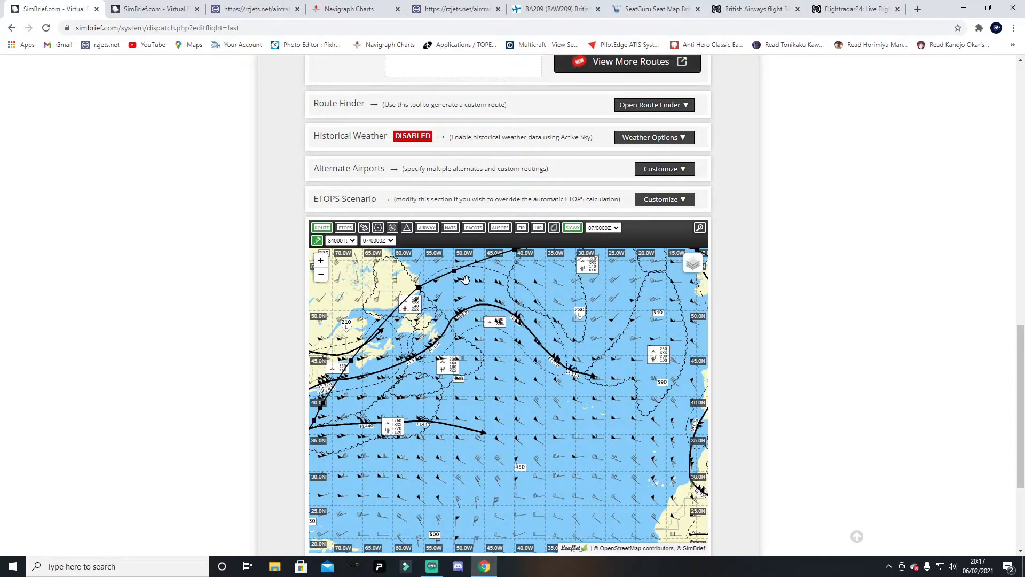
drag(456, 280, 460, 294)
drag(556, 496, 539, 454)
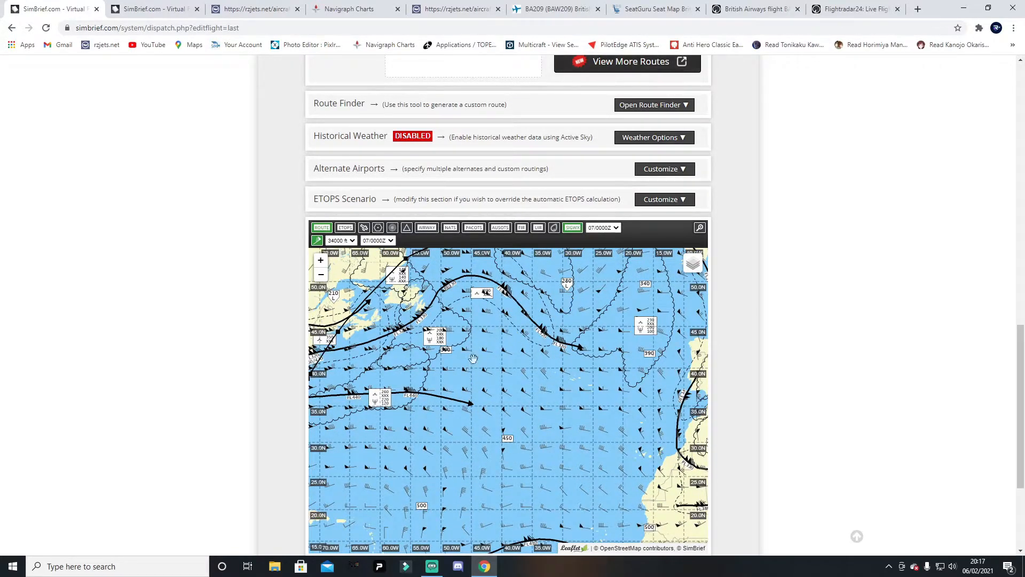
Compare the full list of suggested routes against the wind map and apply the third one, via PEMOB N24 SLANY MALOT
drag(468, 390, 537, 381)
scroll(537, 381, down, 1)
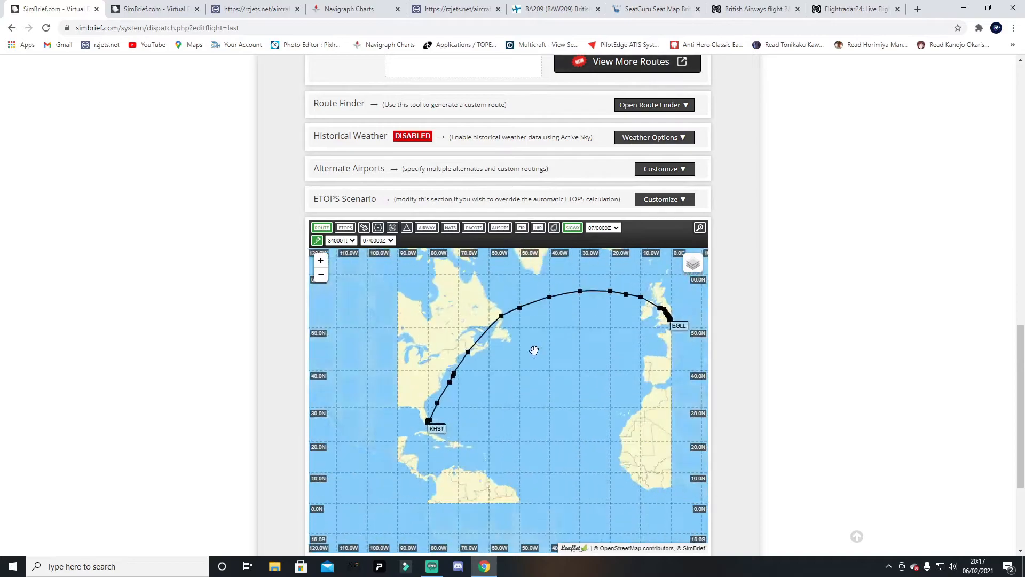
scroll(711, 229, up, 3)
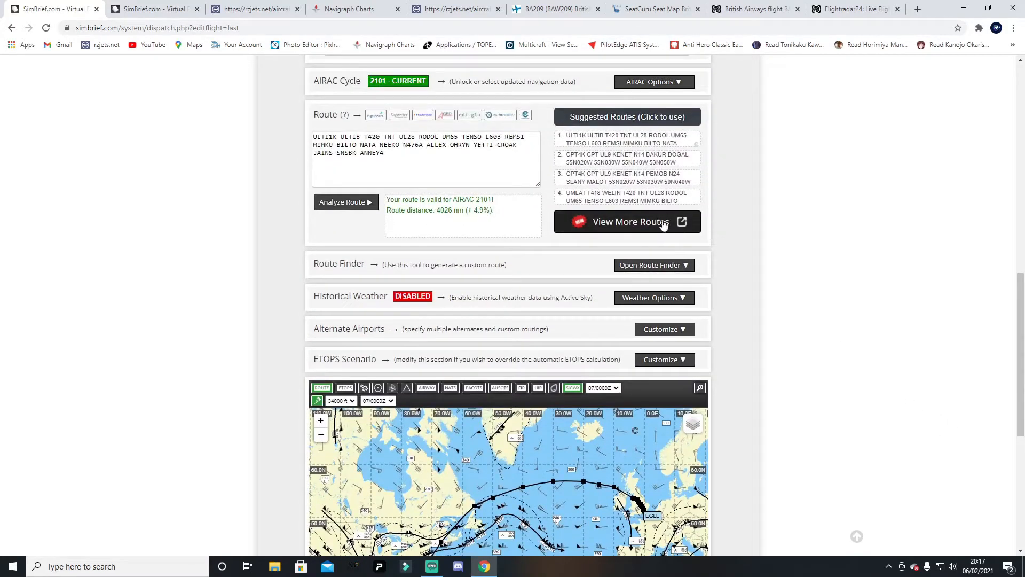
scroll(755, 216, down, 3)
click(641, 77)
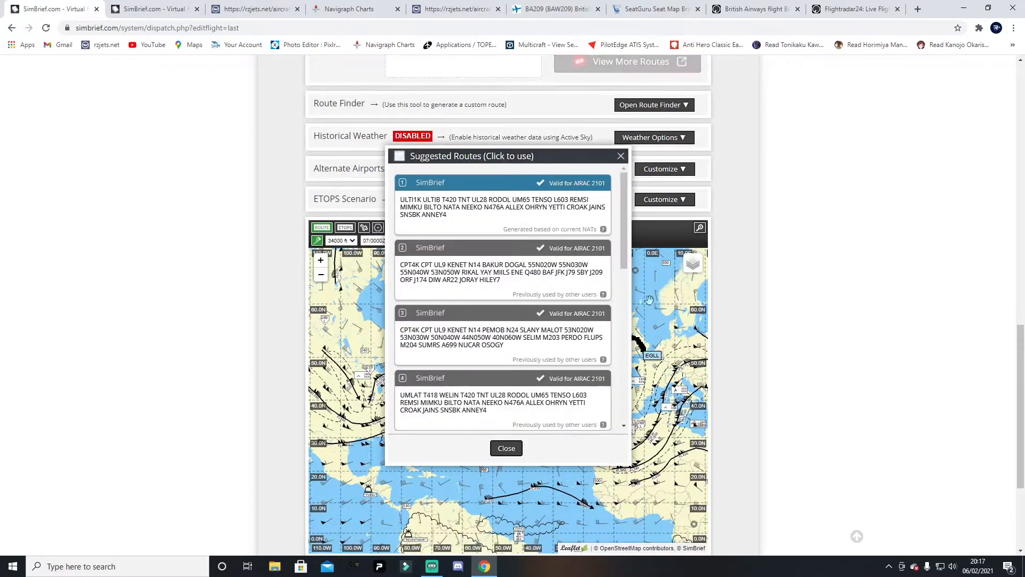
drag(564, 134, 889, 113)
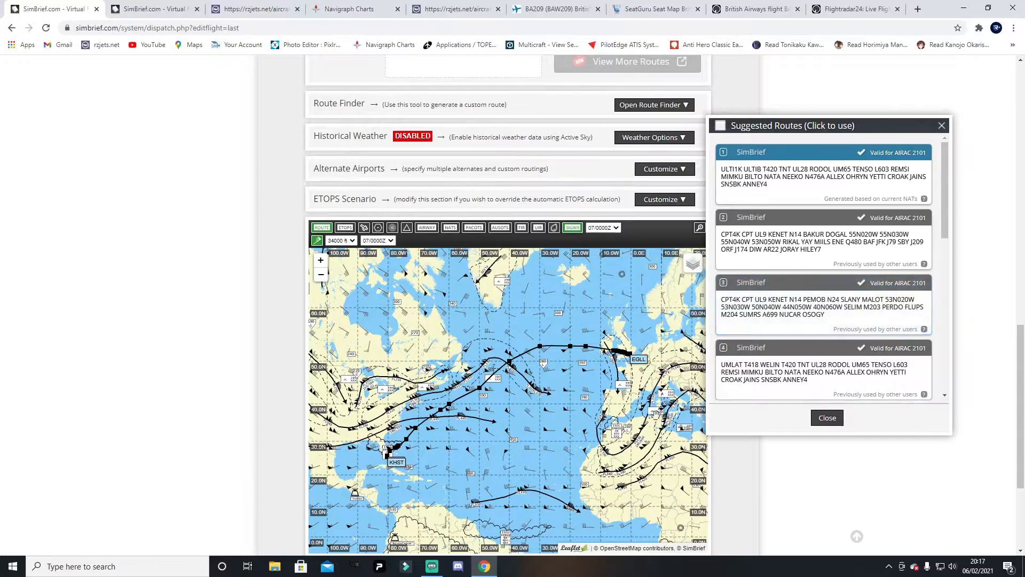
scroll(875, 320, down, 3)
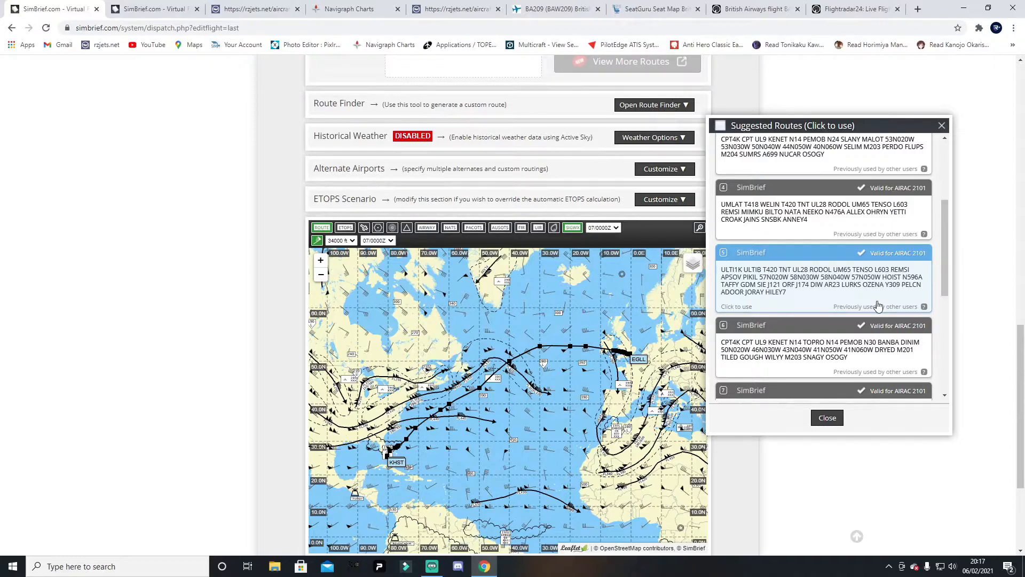
scroll(875, 304, down, 4)
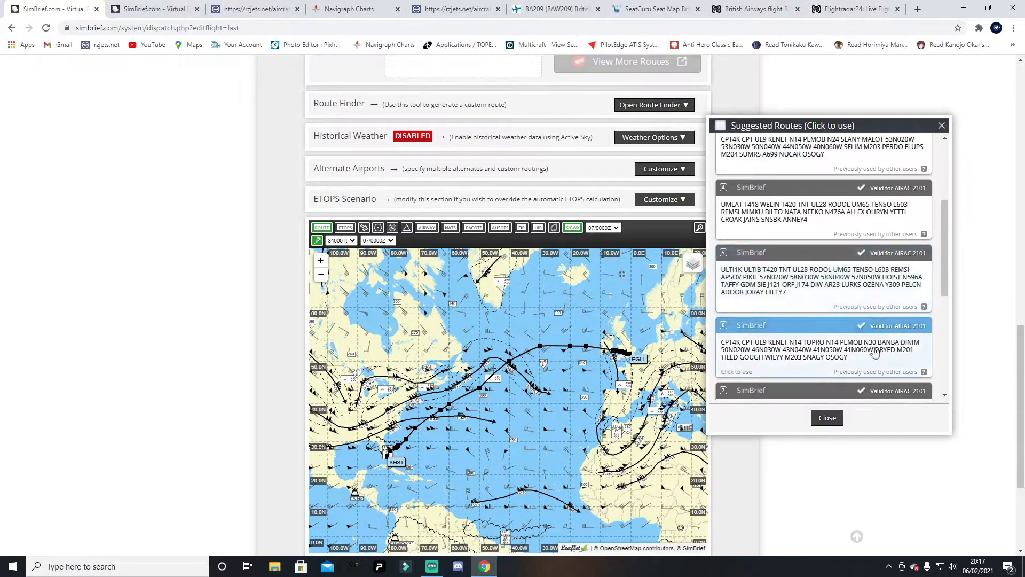
click(825, 417)
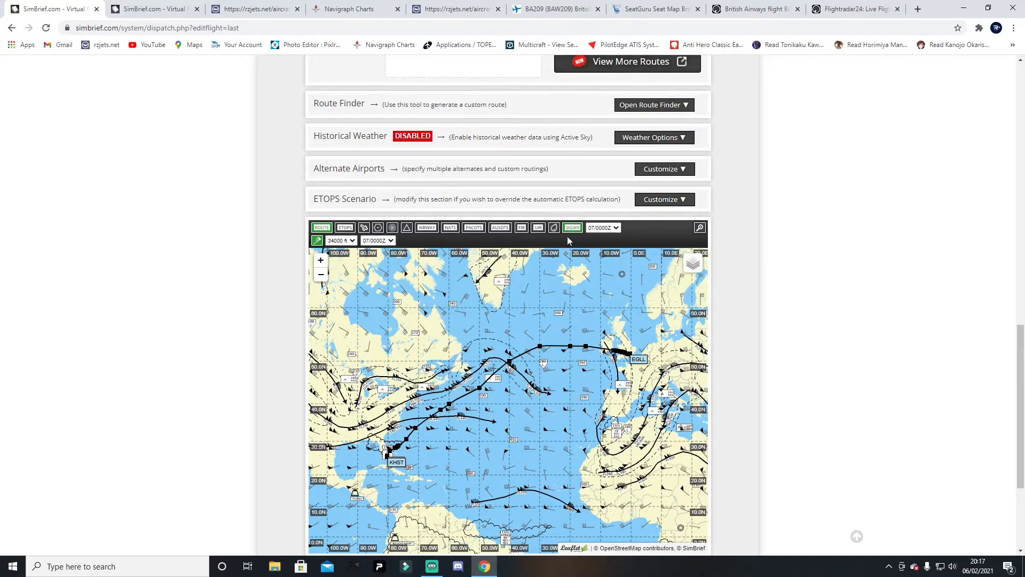
drag(601, 404, 626, 394)
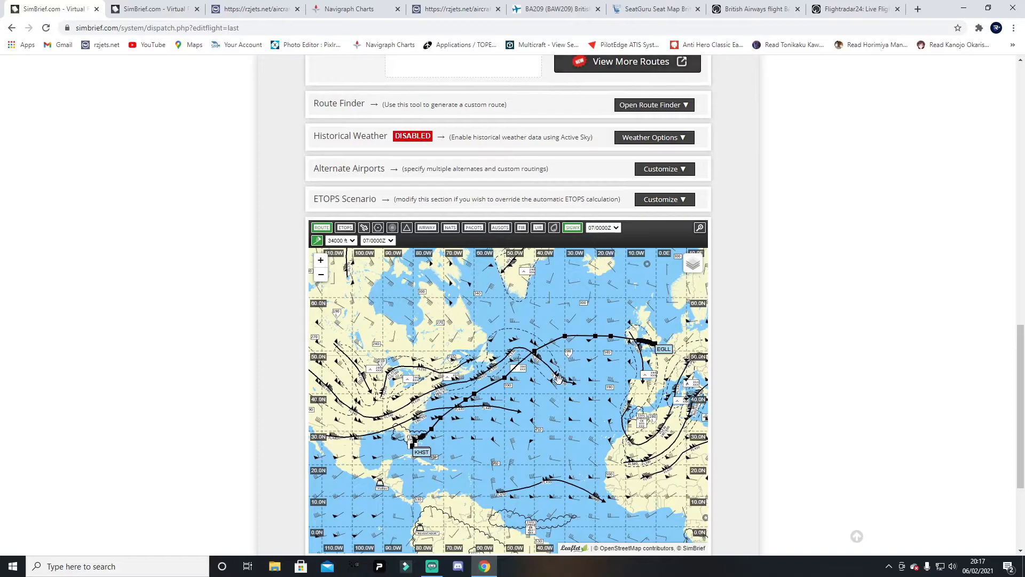
scroll(771, 370, up, 4)
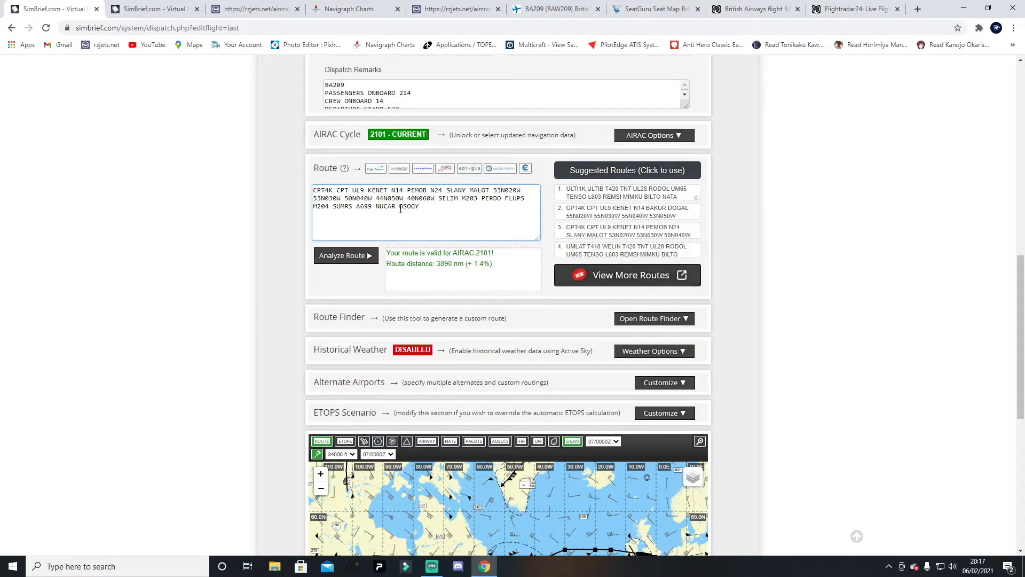
scroll(854, 480, down, 4)
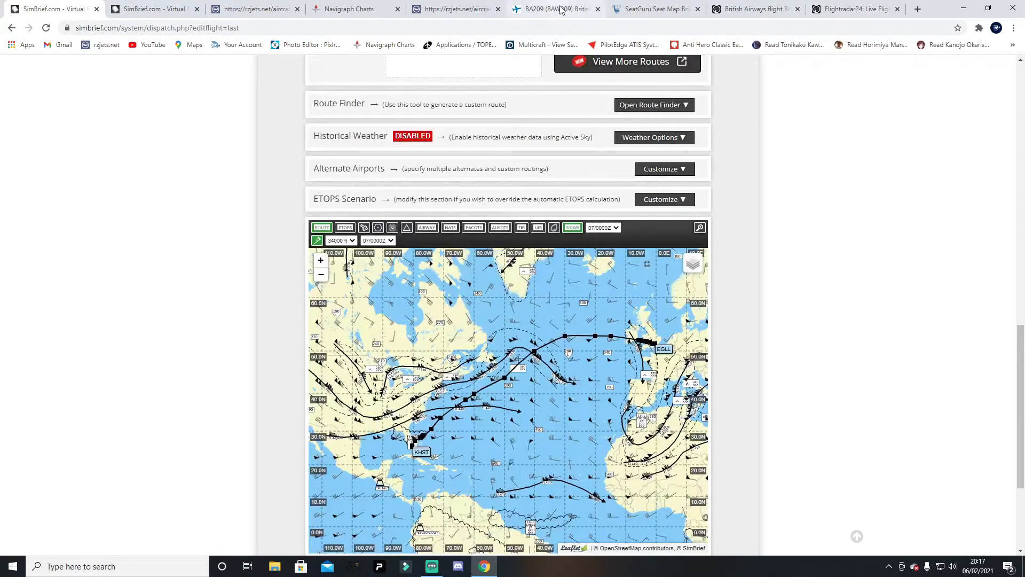
Switch to FlightAware's BA209 page and copy the real flight's complete filed route, from CPT to HILEY7
click(576, 10)
scroll(513, 219, up, 4)
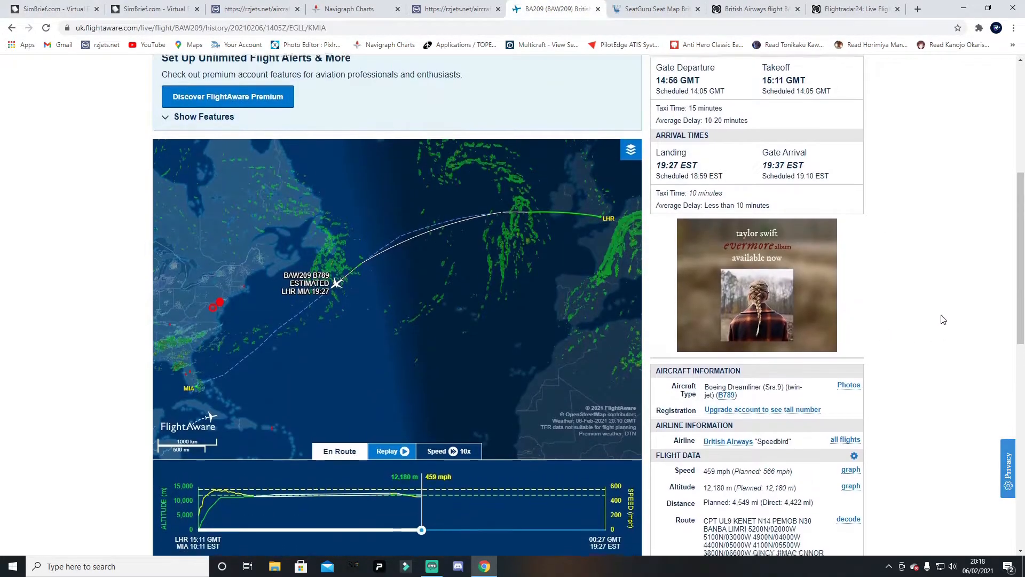
scroll(937, 317, down, 4)
scroll(933, 320, up, 2)
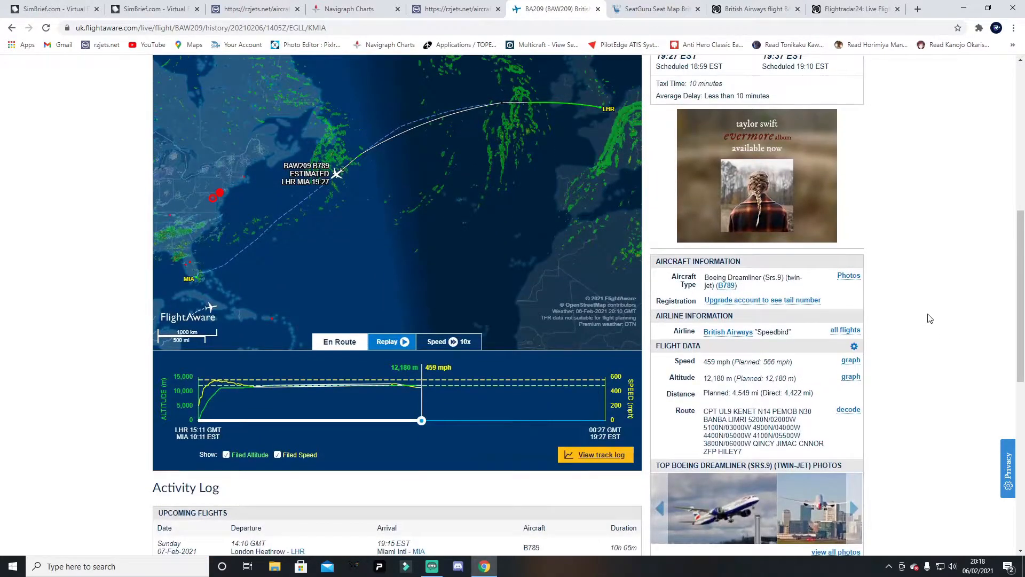
drag(705, 412, 825, 455)
click(789, 442)
drag(706, 412, 791, 459)
right_click(801, 428)
click(796, 435)
Replace the SimBrief route with the copied FlightAware route, insert the CPT5J departure ahead of CPT, and analyze it
click(53, 9)
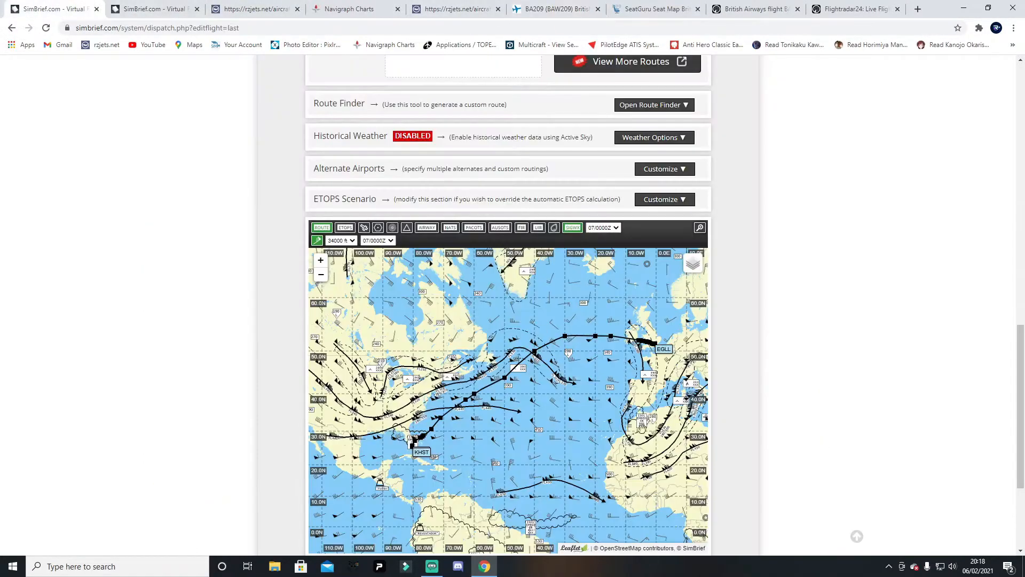
scroll(426, 163, up, 3)
key(ctrl+a)
key(ctrl+v)
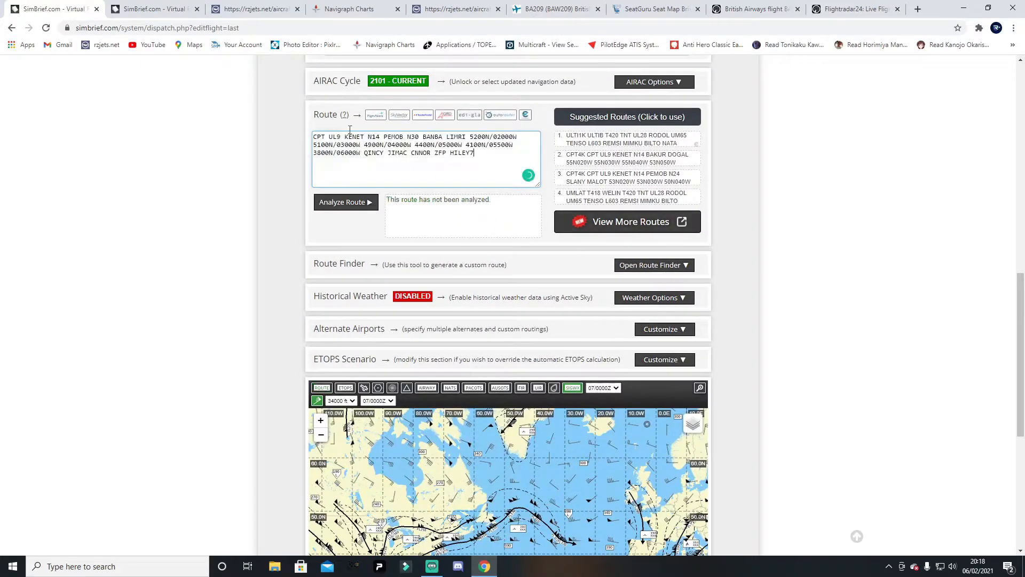
click(324, 137)
text(5J CPT)
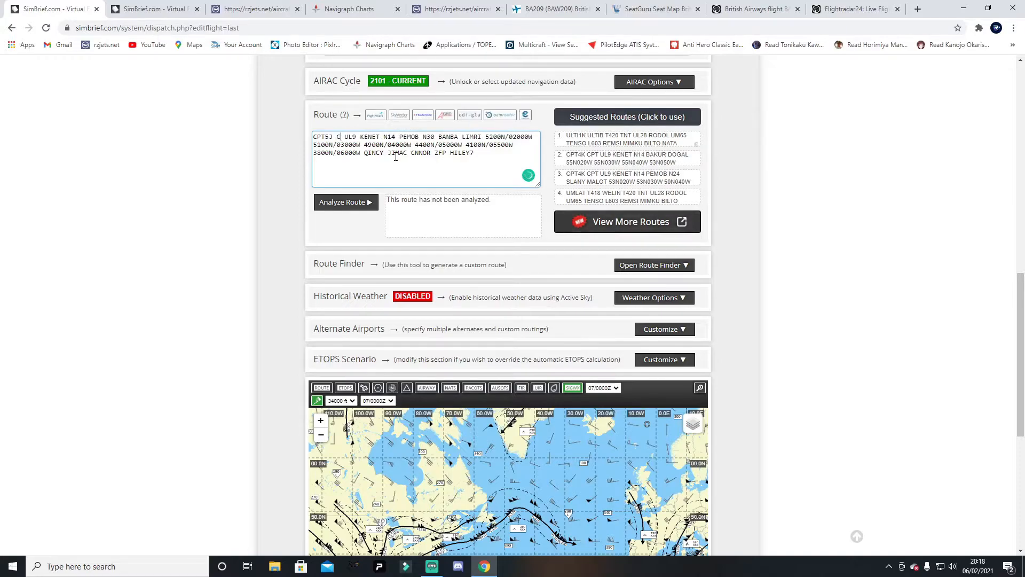
click(366, 202)
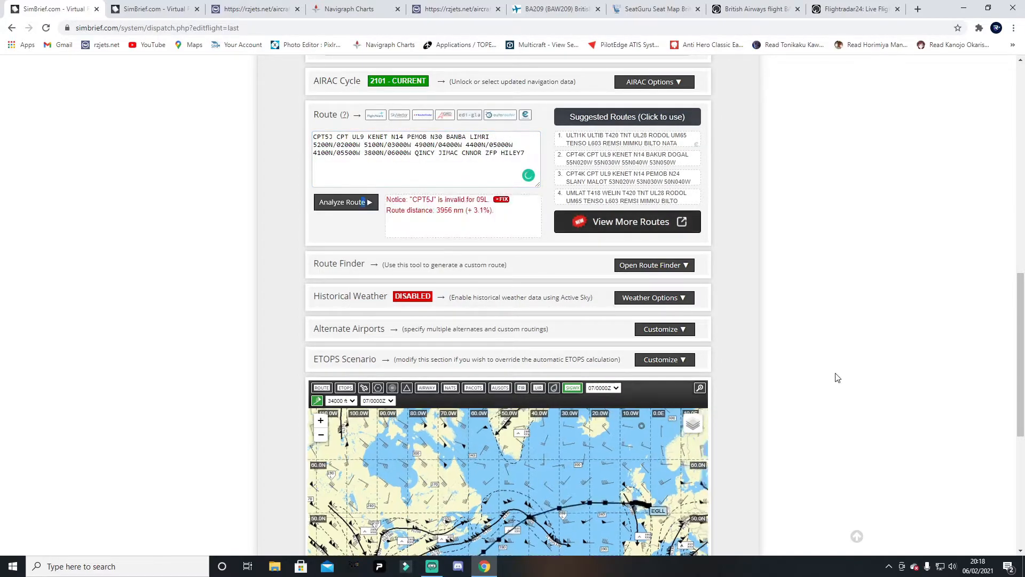
Set the departure runway to 09R and the arrival runway to 09, accepting automatic selection of new SIDs/STARs
scroll(555, 218, up, 4)
click(419, 180)
click(415, 199)
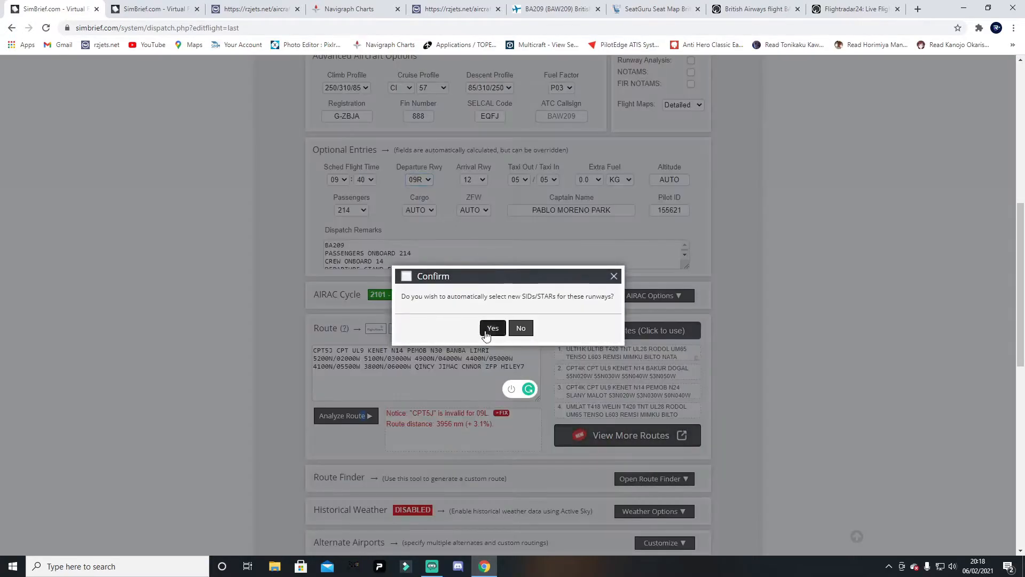
click(490, 325)
click(479, 182)
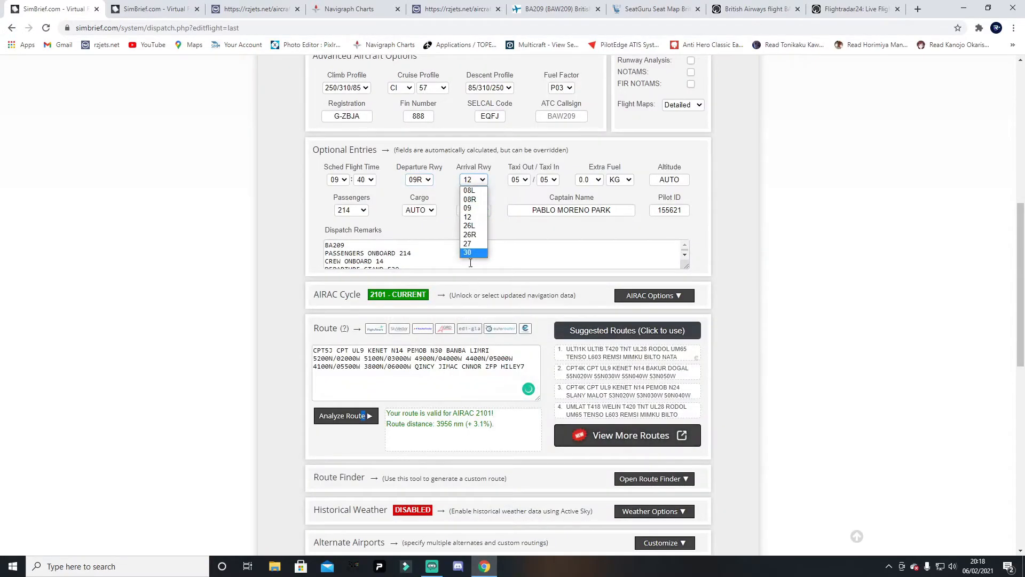
click(470, 224)
click(497, 327)
scroll(814, 274, down, 7)
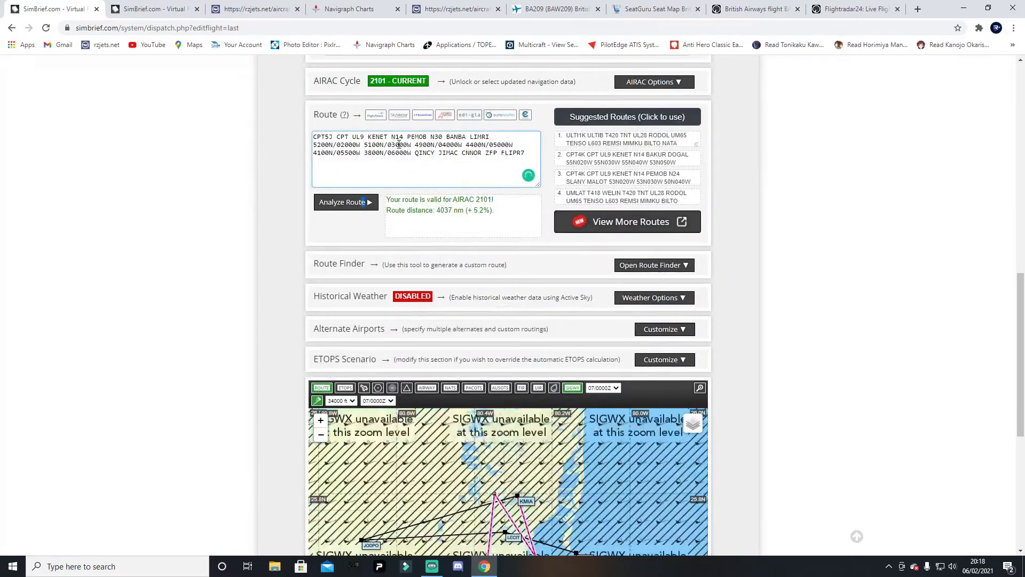
Examine the revised route's track against the jet streams and significant weather across the Atlantic on the route map
scroll(814, 274, down, 2)
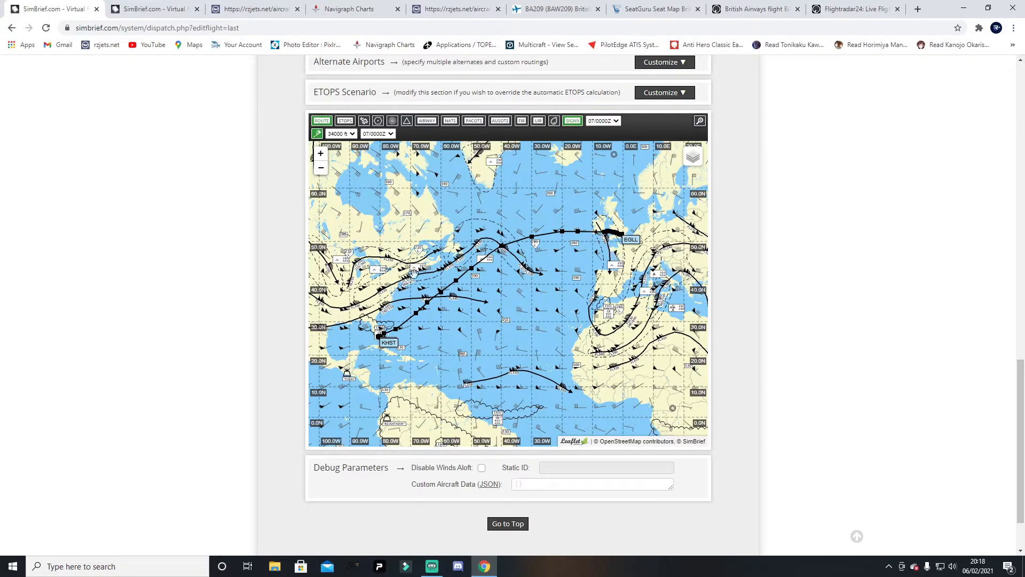
scroll(455, 288, up, 1)
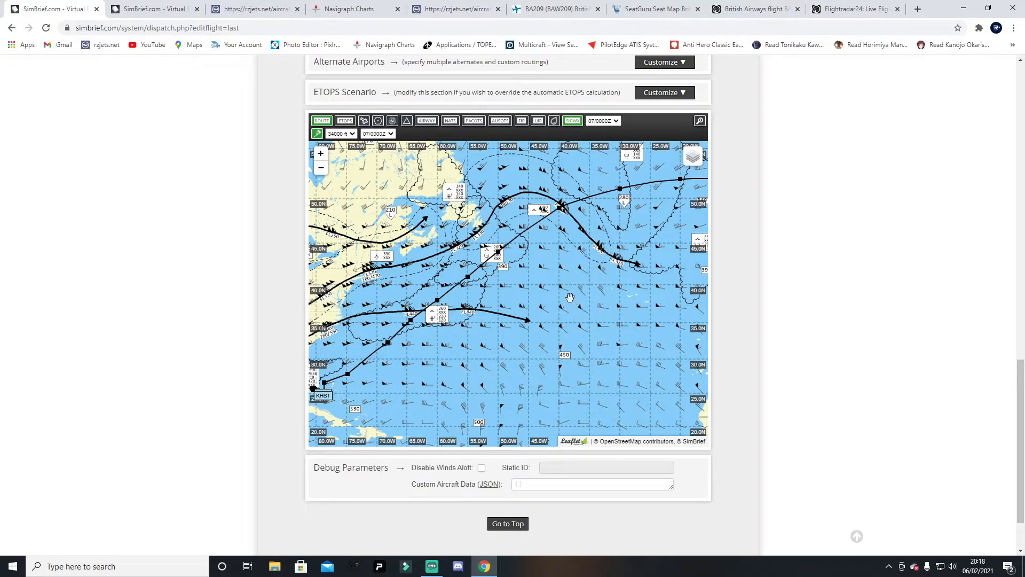
scroll(630, 317, down, 1)
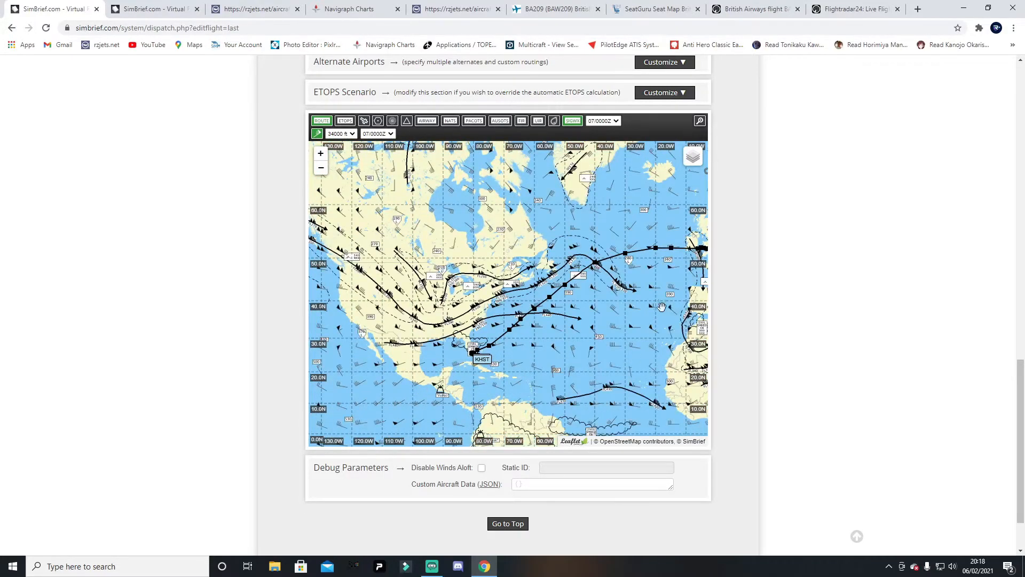
drag(665, 305, 632, 309)
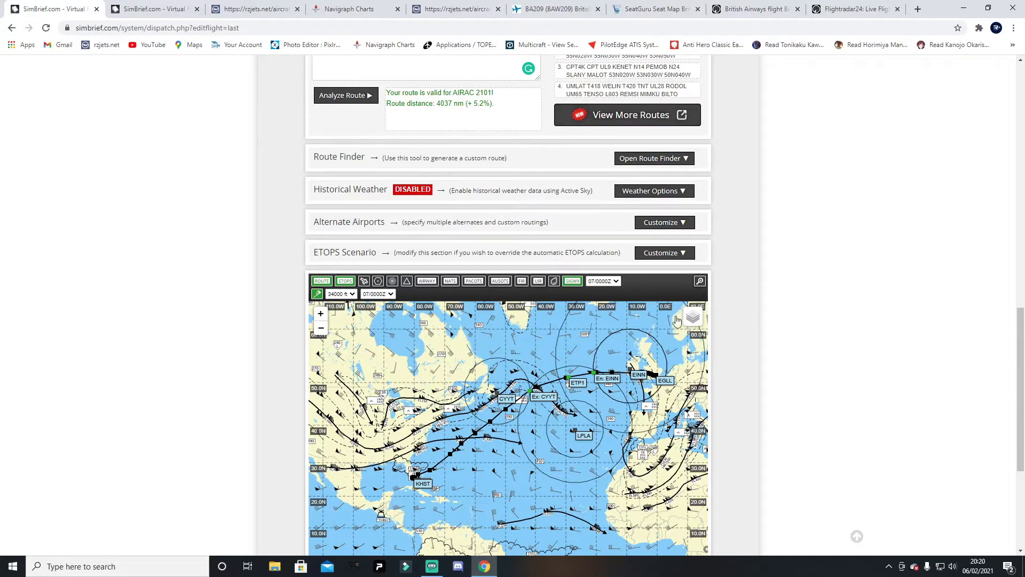
Set the ETOPS target scenario to Auto, verify the inputs, and review the scenario's airports and range circles on the map
click(665, 253)
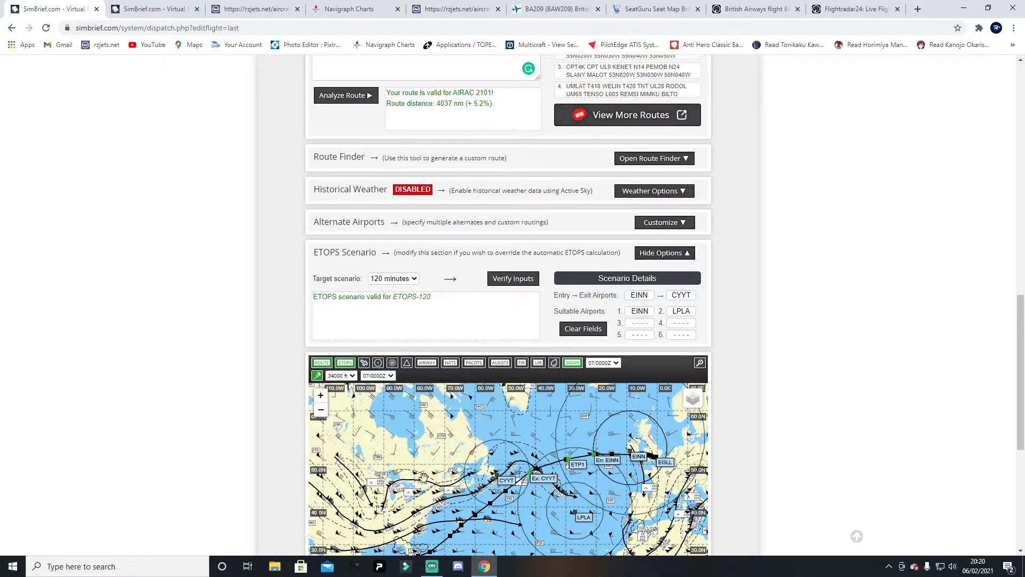
click(383, 281)
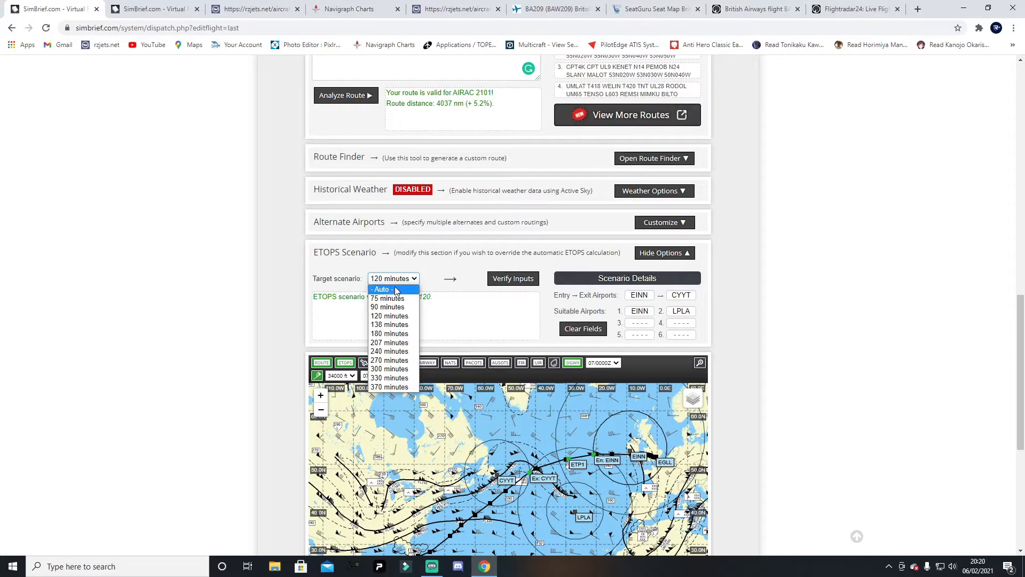
click(380, 288)
click(510, 280)
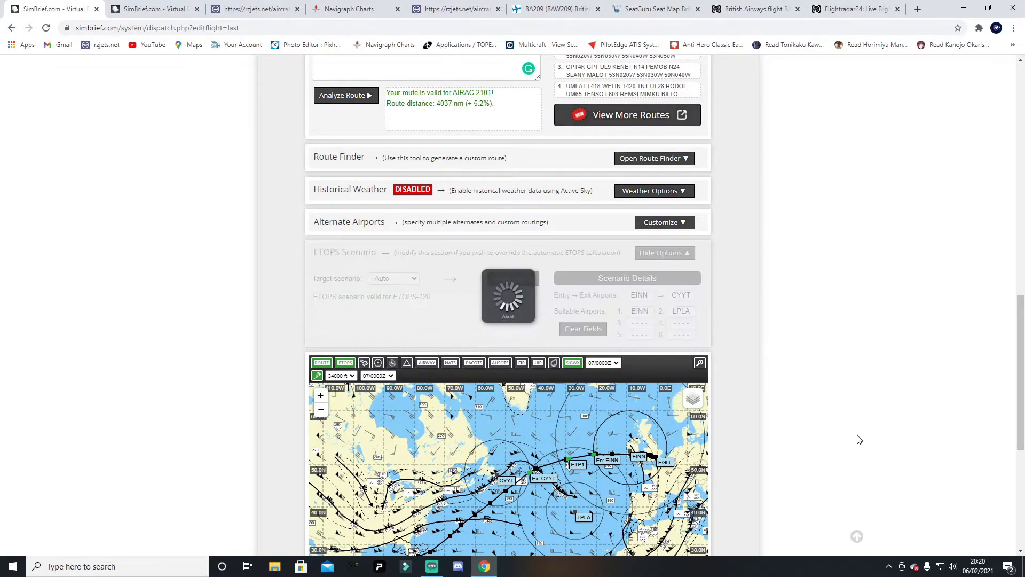
scroll(855, 431, down, 3)
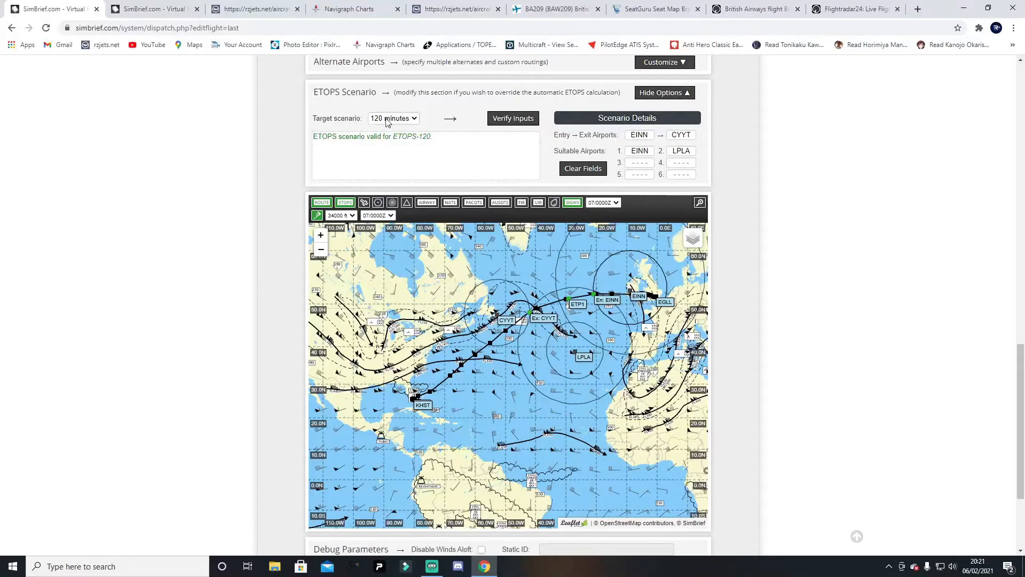
scroll(902, 435, up, 2)
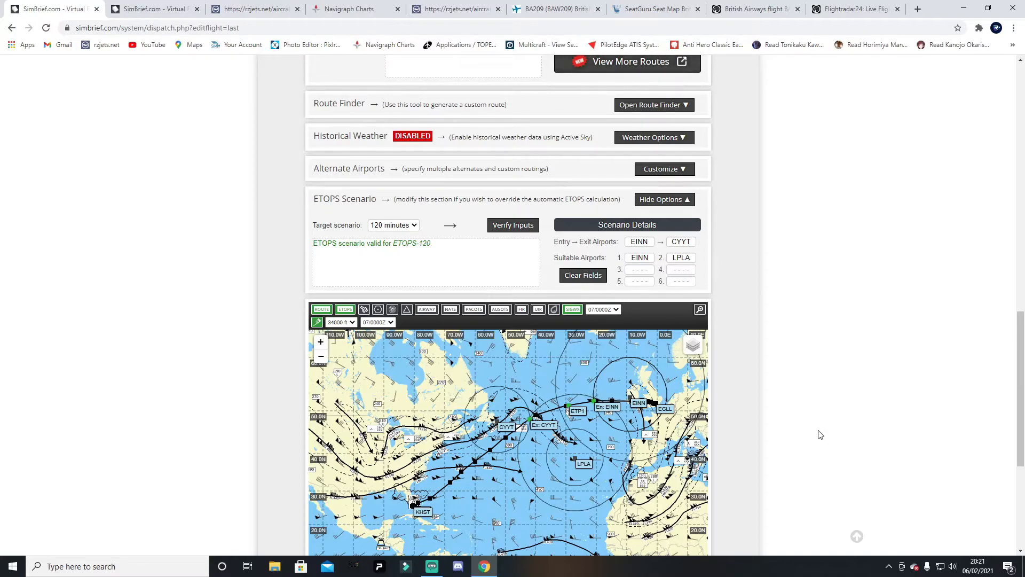
Open the alternate airport options, analyze the KHST alternate's route JURER A509 DHP, and check it on the map
click(664, 174)
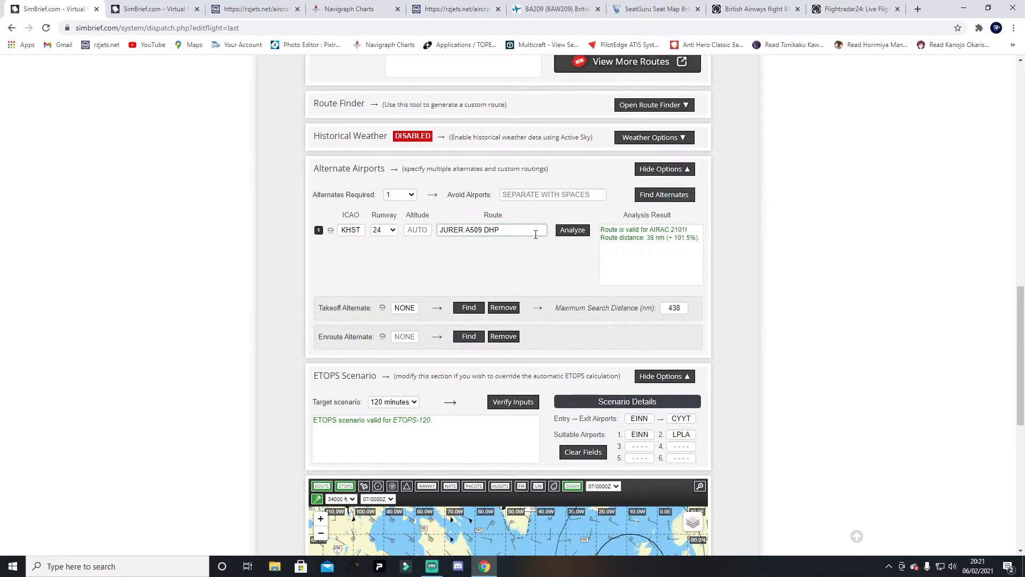
click(572, 230)
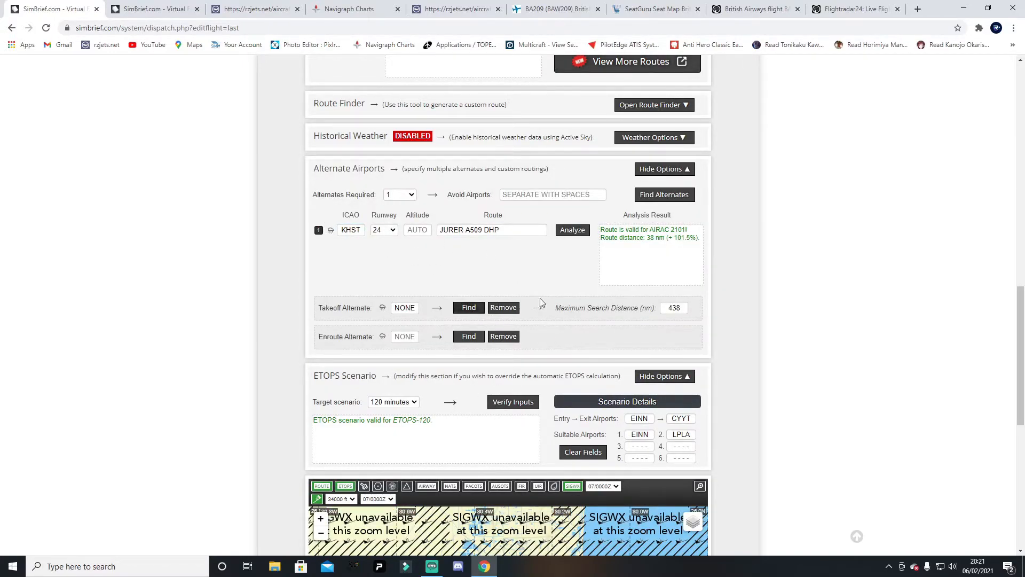
scroll(760, 373, down, 4)
scroll(614, 389, down, 4)
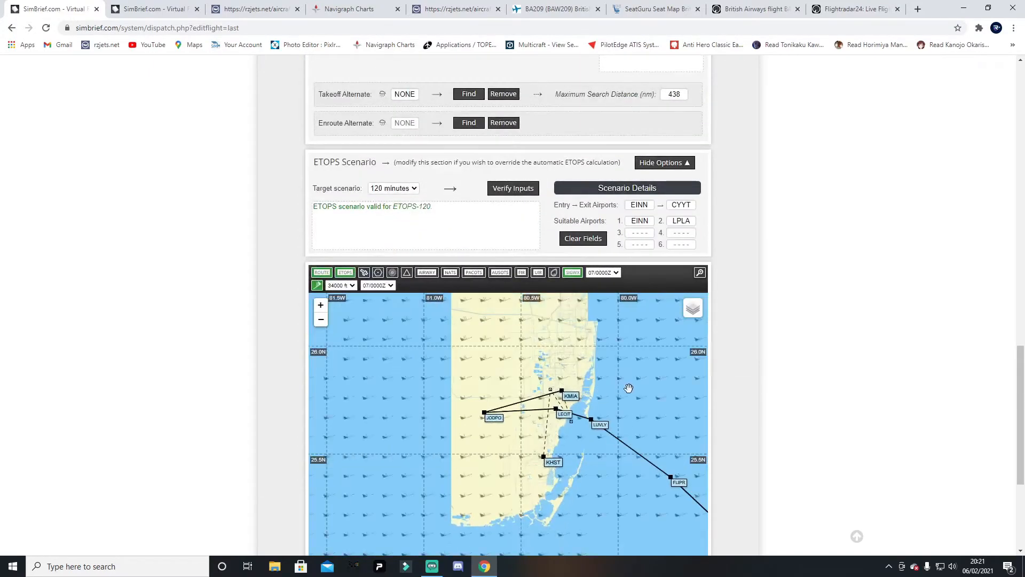
scroll(647, 383, up, 2)
scroll(794, 417, up, 5)
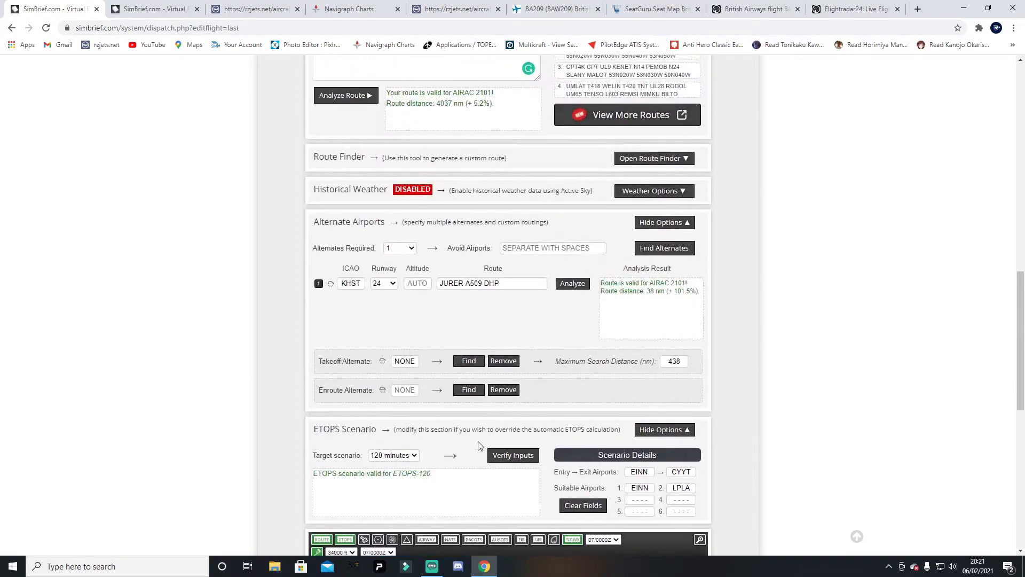
Have SimBrief find a takeoff alternate and an enroute alternate, and return to the top of the dispatch options
click(473, 363)
click(467, 394)
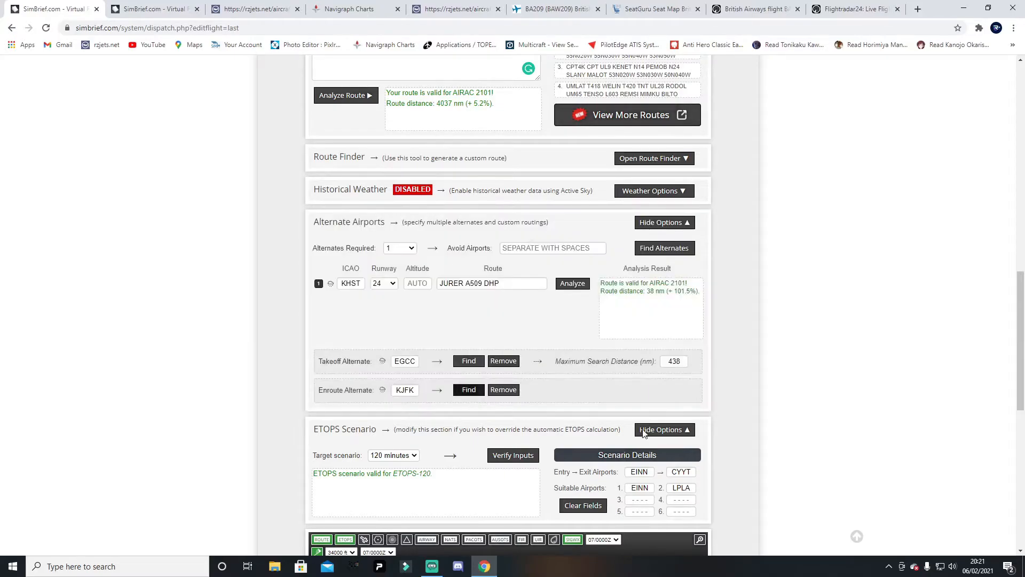
scroll(805, 427, down, 8)
scroll(856, 381, up, 4)
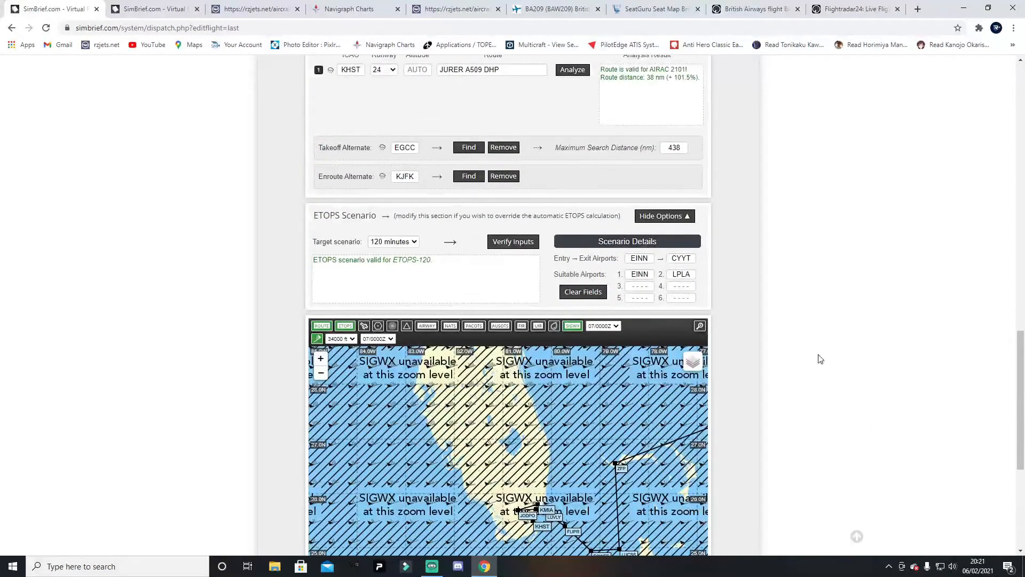
scroll(851, 385, up, 20)
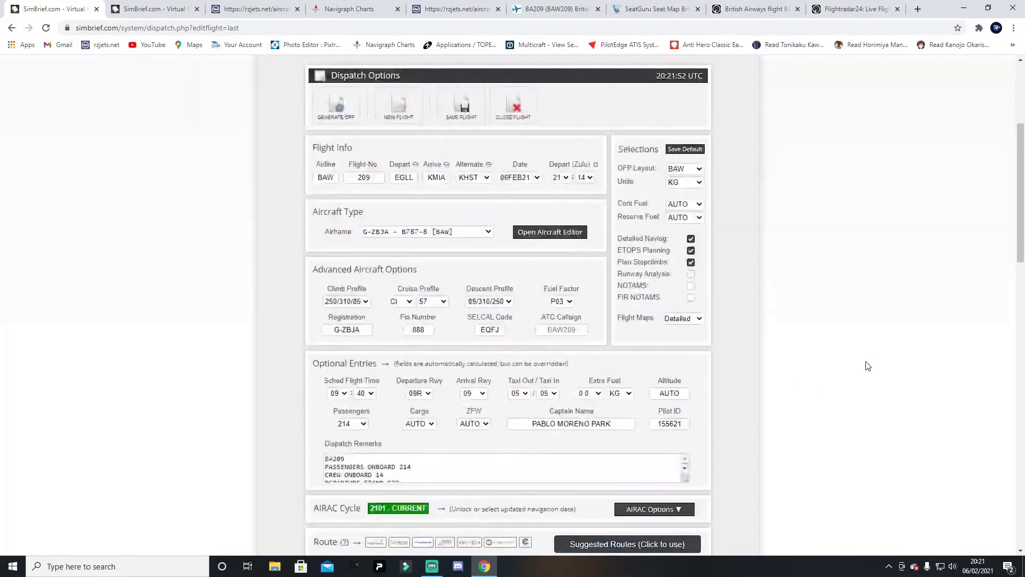
Save the flight and generate its operational flight plan
click(461, 281)
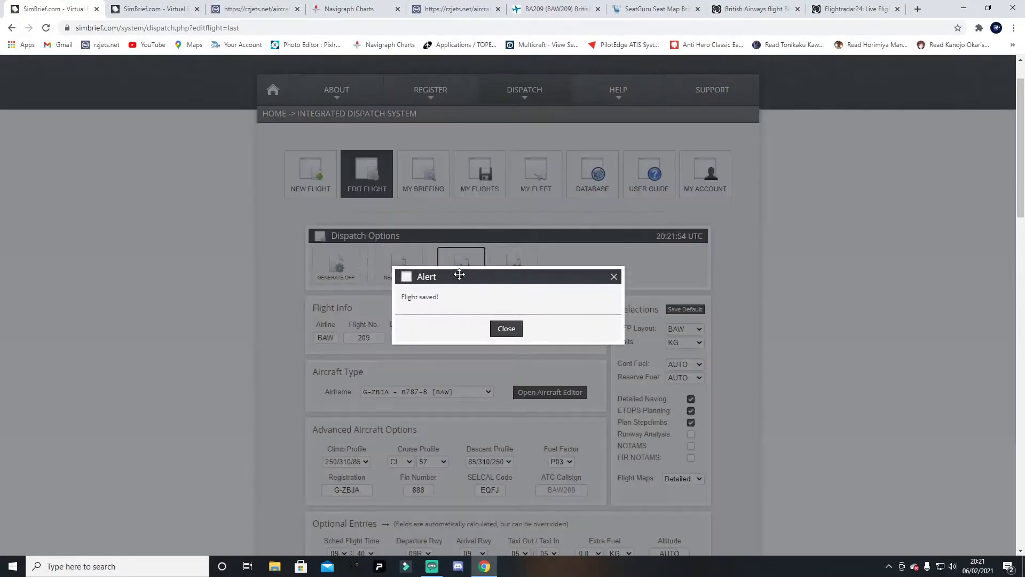
click(504, 330)
click(337, 282)
click(492, 340)
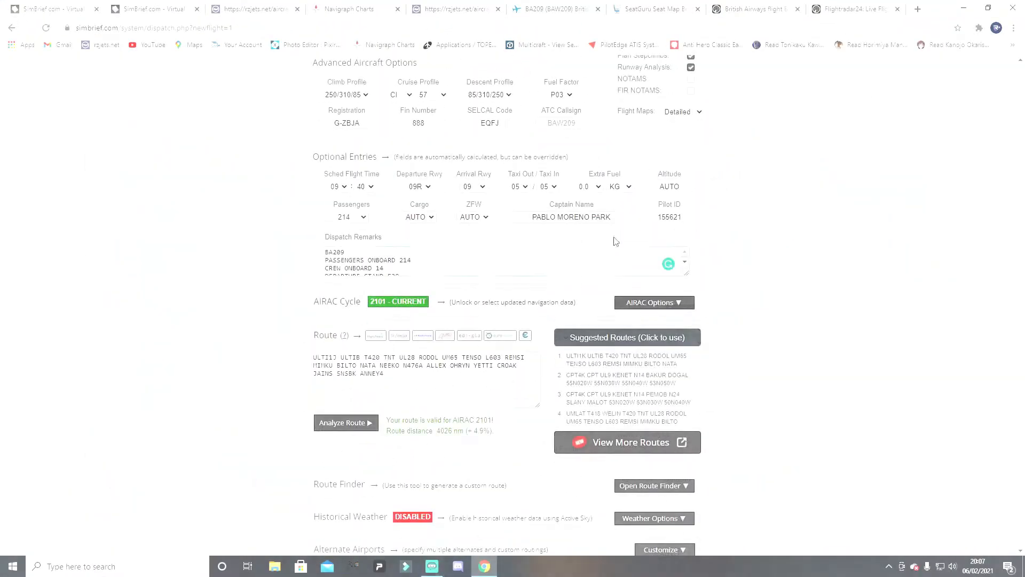
Copy all the dispatch remarks, clear the field, and paste the same remarks back in
scroll(508, 265, down, 1)
scroll(507, 265, up, 1)
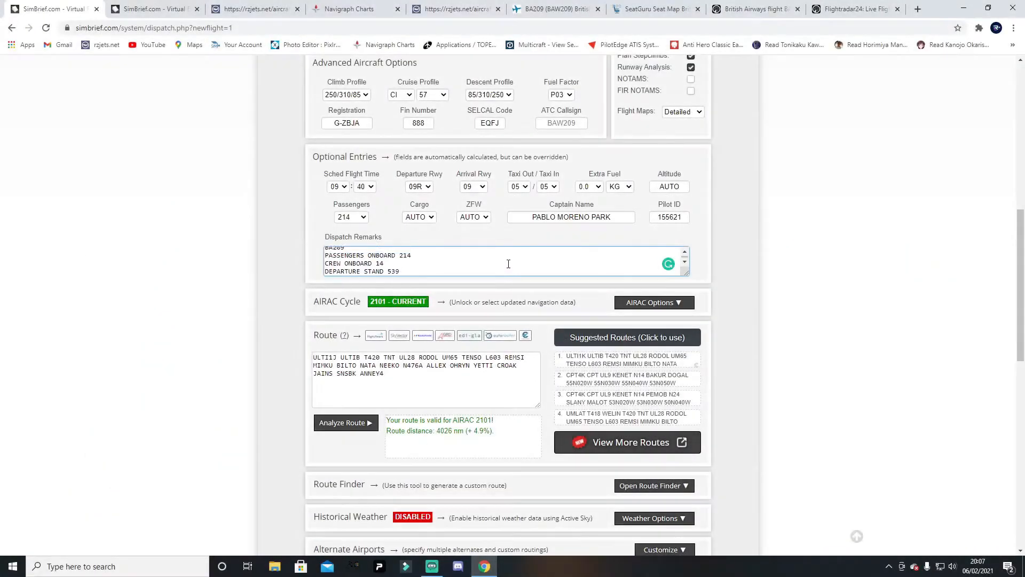
drag(324, 251, 444, 271)
key(ctrl+c)
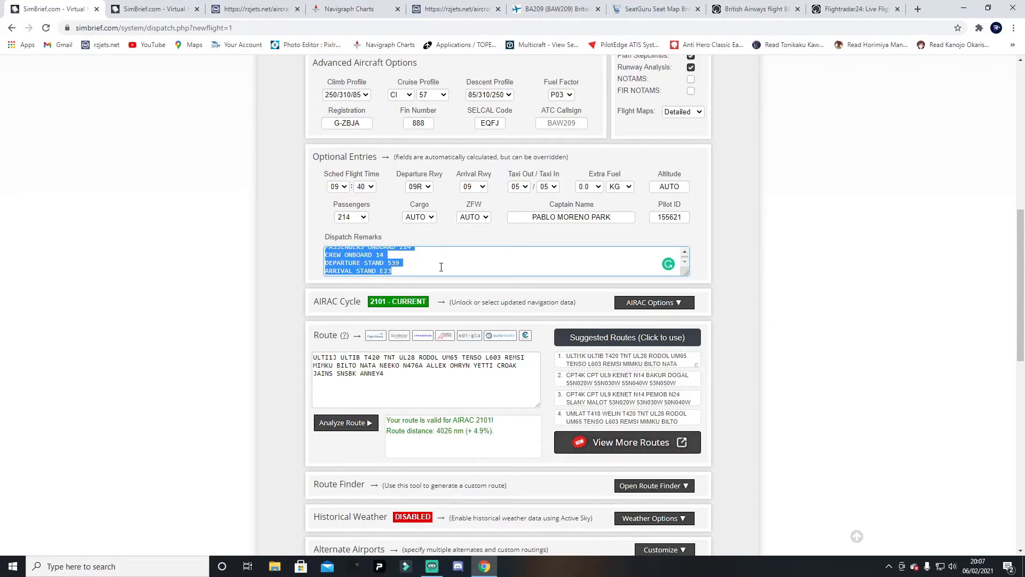
key(BackSpace)
scroll(833, 321, up, 2)
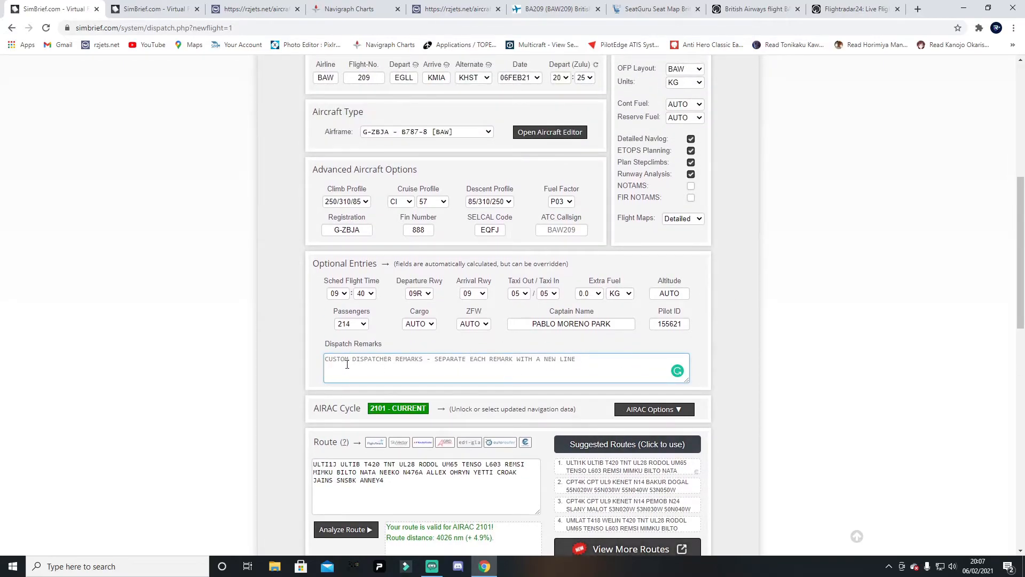
key(ctrl+v)
Review the dispatch remarks for flight number, passengers, crew and stands against the flight info and optional entries
scroll(352, 362, up, 1)
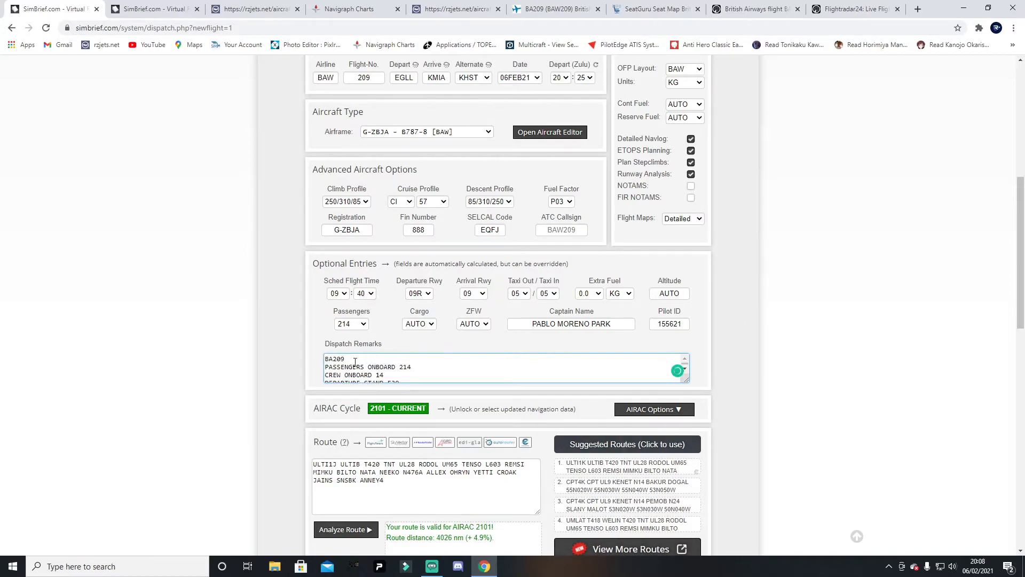
scroll(374, 363, down, 2)
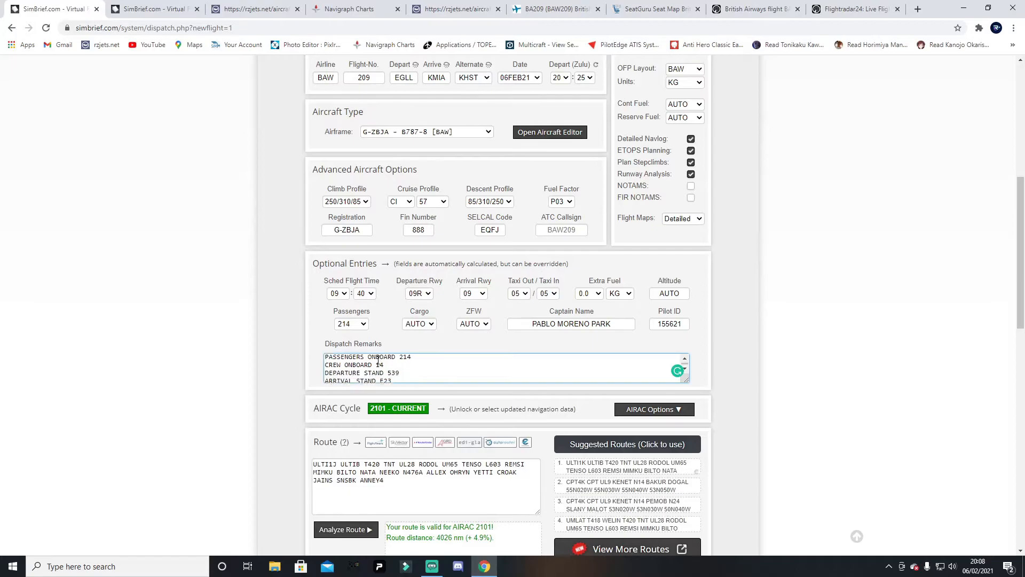
scroll(357, 360, up, 2)
scroll(358, 360, down, 2)
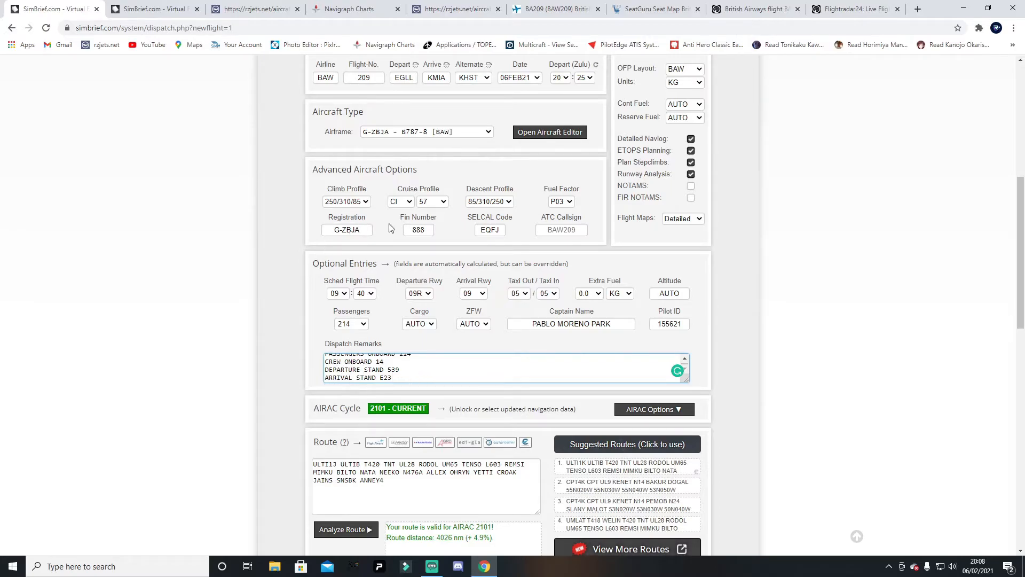
scroll(347, 209, up, 2)
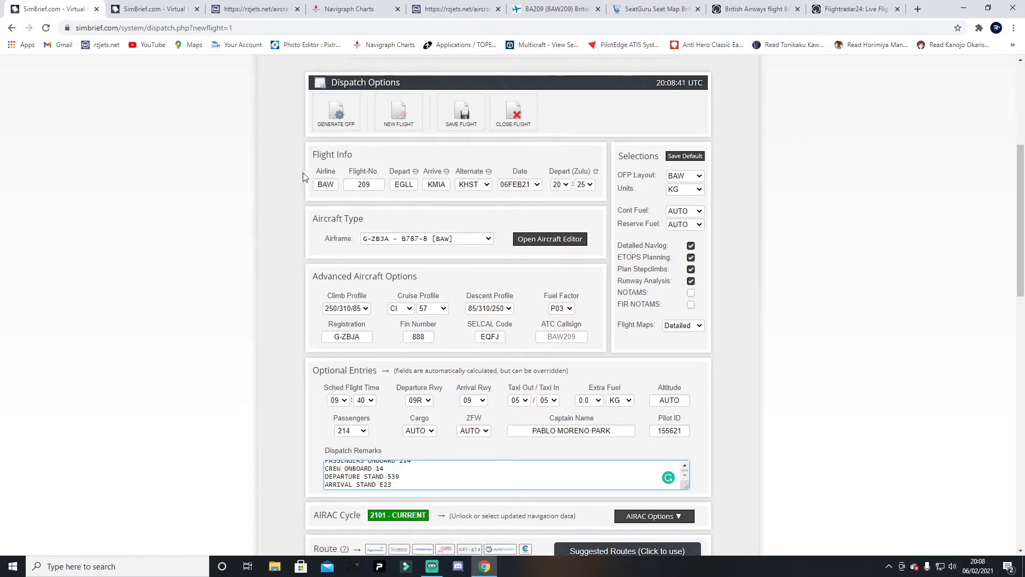
scroll(305, 187, down, 1)
scroll(306, 187, down, 2)
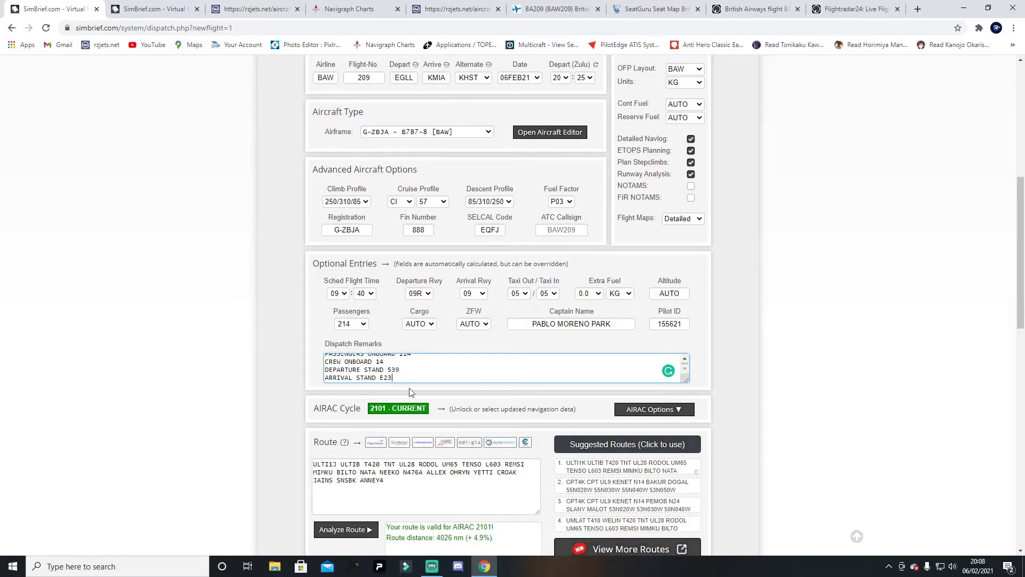
scroll(881, 470, down, 1)
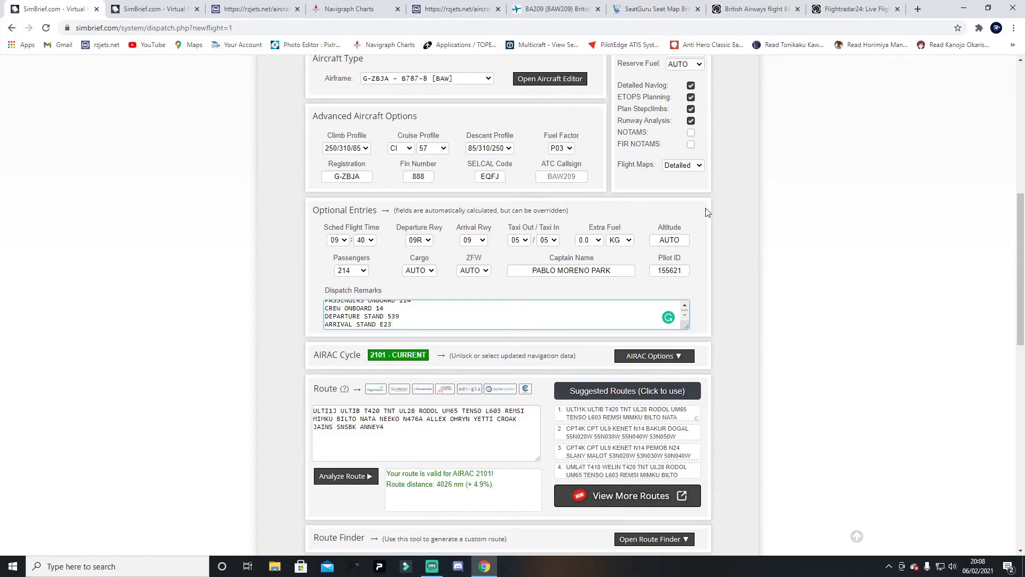
Add a new line reading "ROUTE:" at the end of the dispatch remarks
key(Return)
text(ROU)
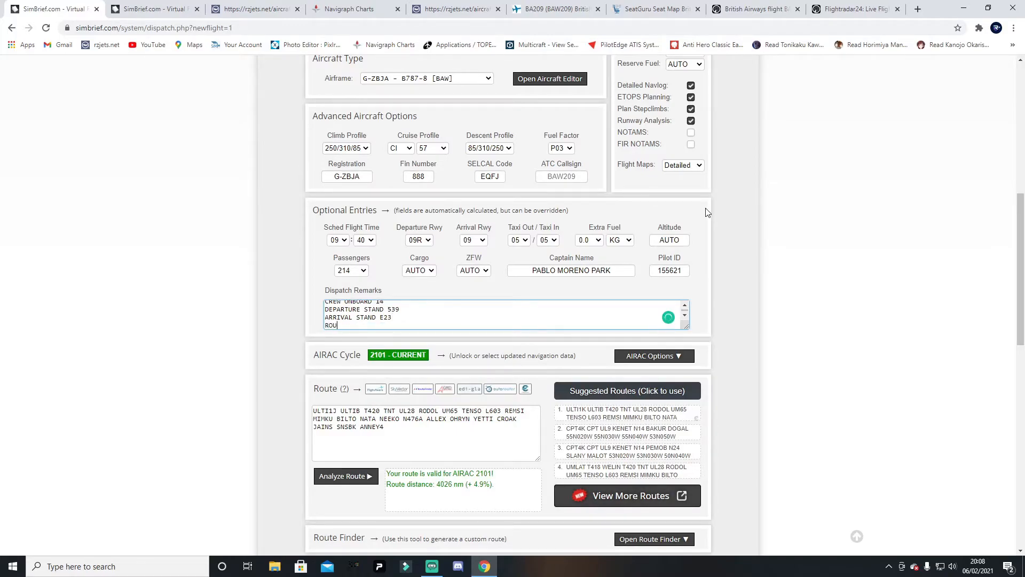
text(TE:)
scroll(804, 366, up, 2)
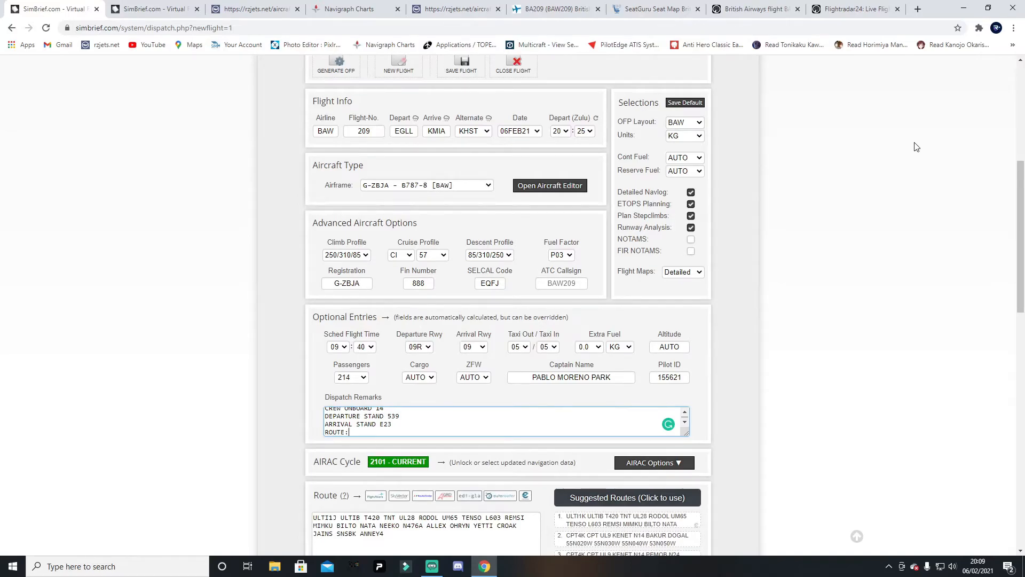
scroll(916, 147, down, 1)
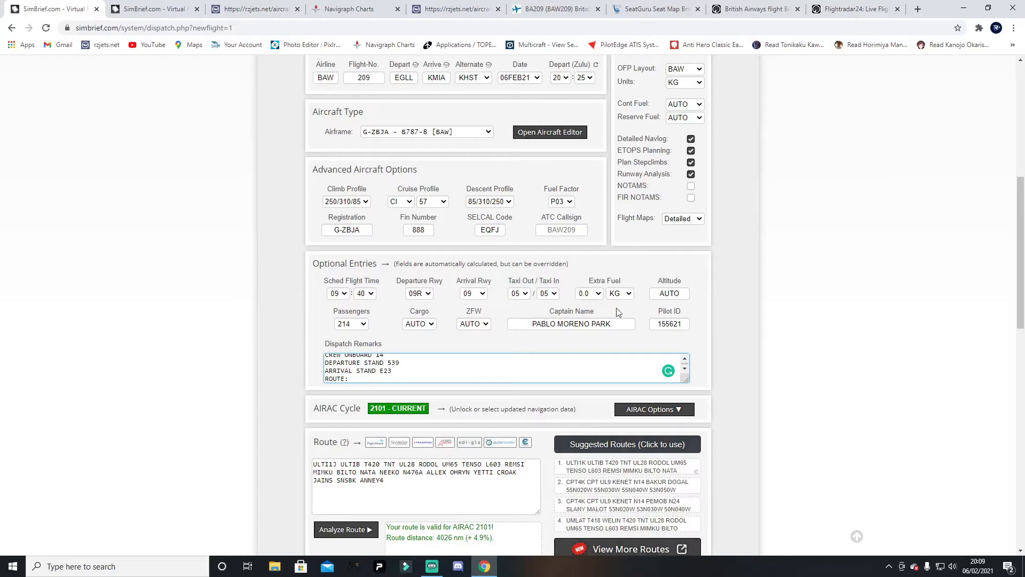
Copy the full route string from ULTI1J to ANNEY4 and paste it after "ROUTE:" in the dispatch remarks
click(319, 463)
click(382, 468)
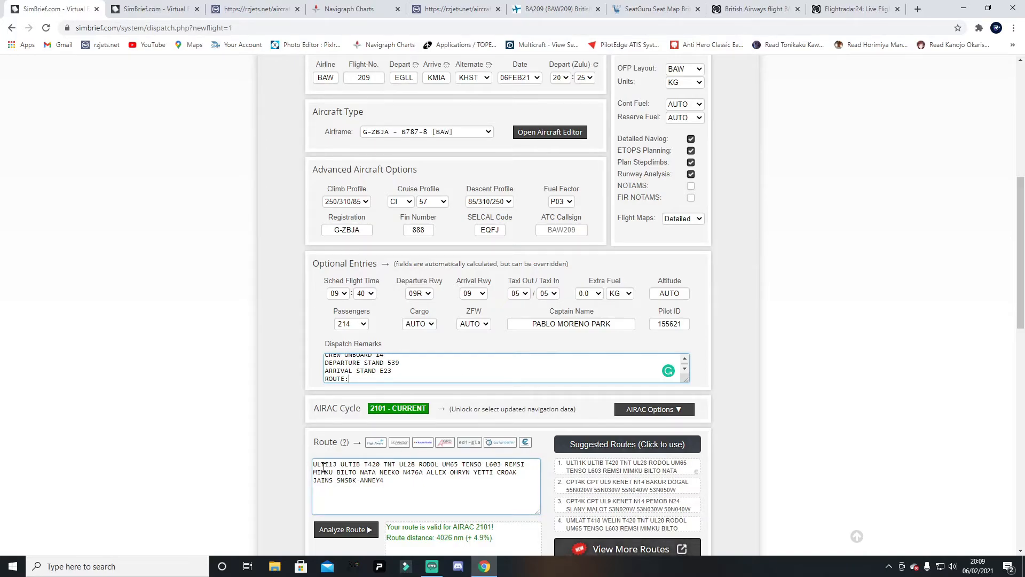
drag(314, 464, 384, 483)
right_click(375, 468)
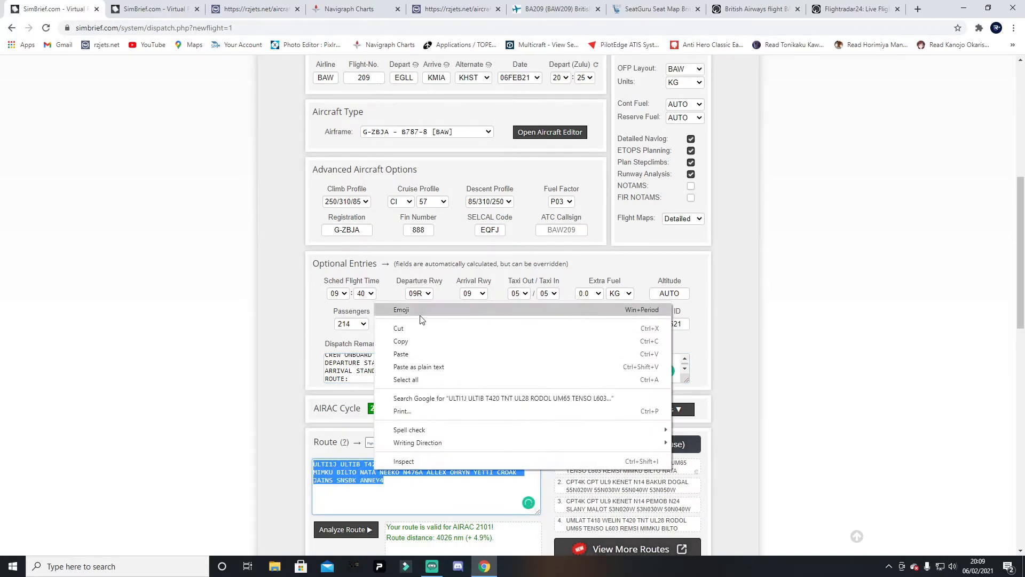
click(418, 340)
click(371, 383)
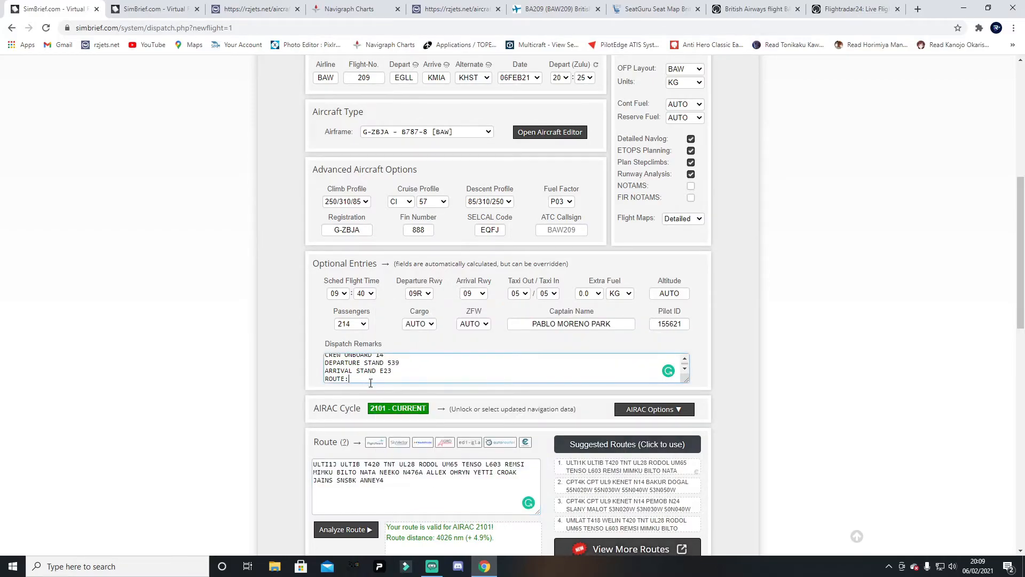
key(ctrl+v)
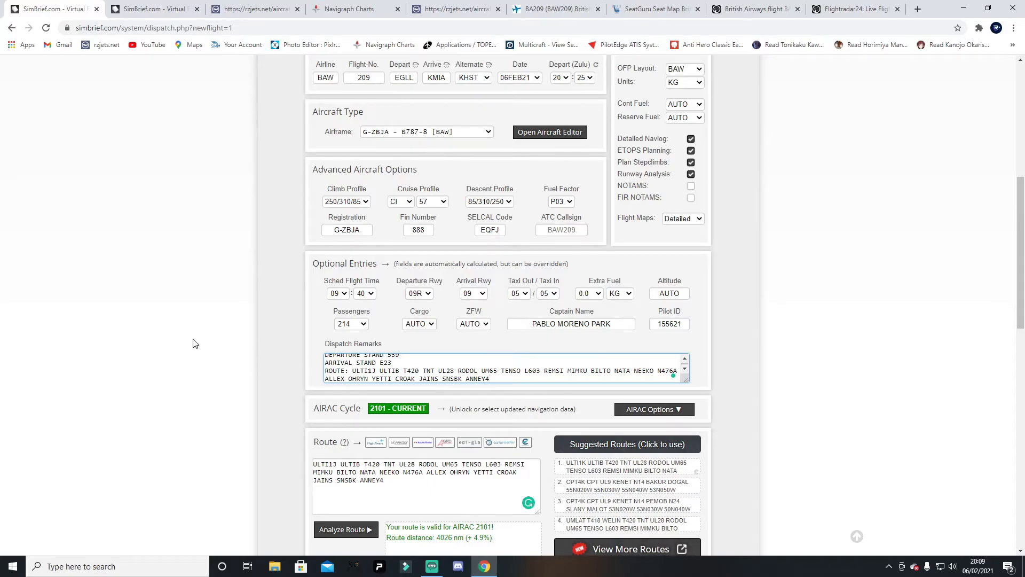
Open the generated briefing as a PDF and look through its remarks, ETOPS info, waypoint log and destination alternate summary
scroll(830, 437, up, 1)
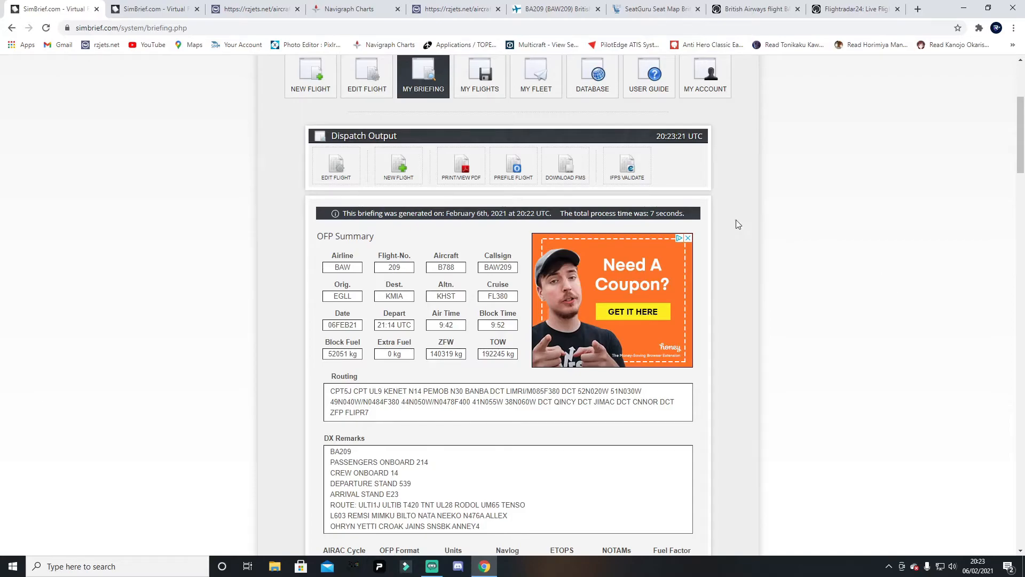
click(469, 175)
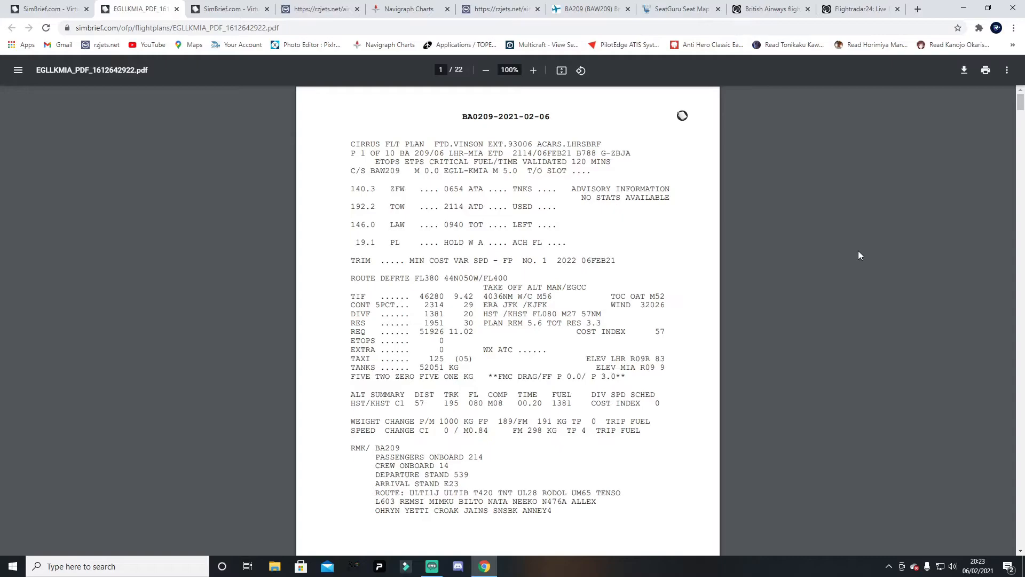
scroll(320, 293, down, 10)
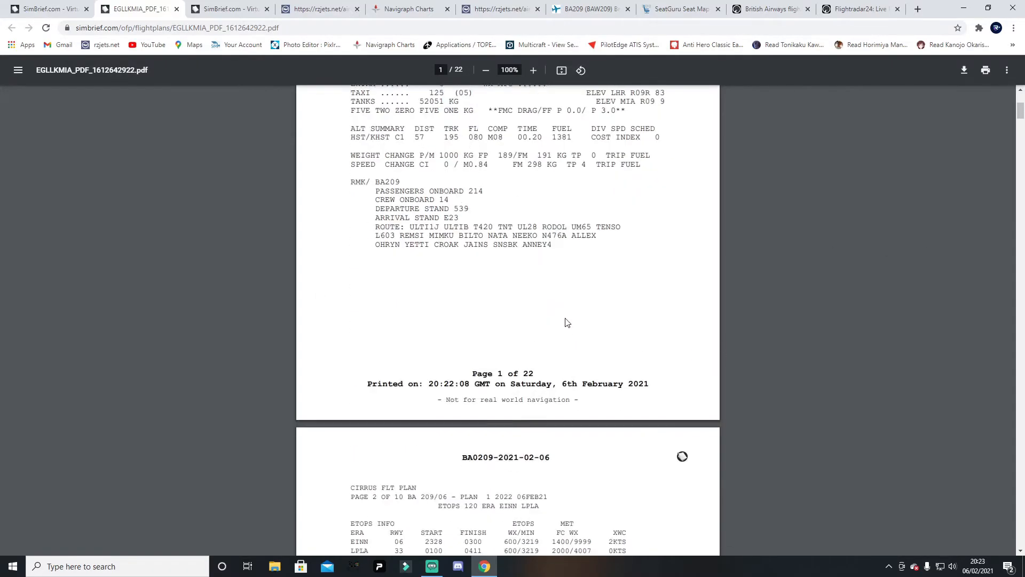
scroll(352, 190, up, 5)
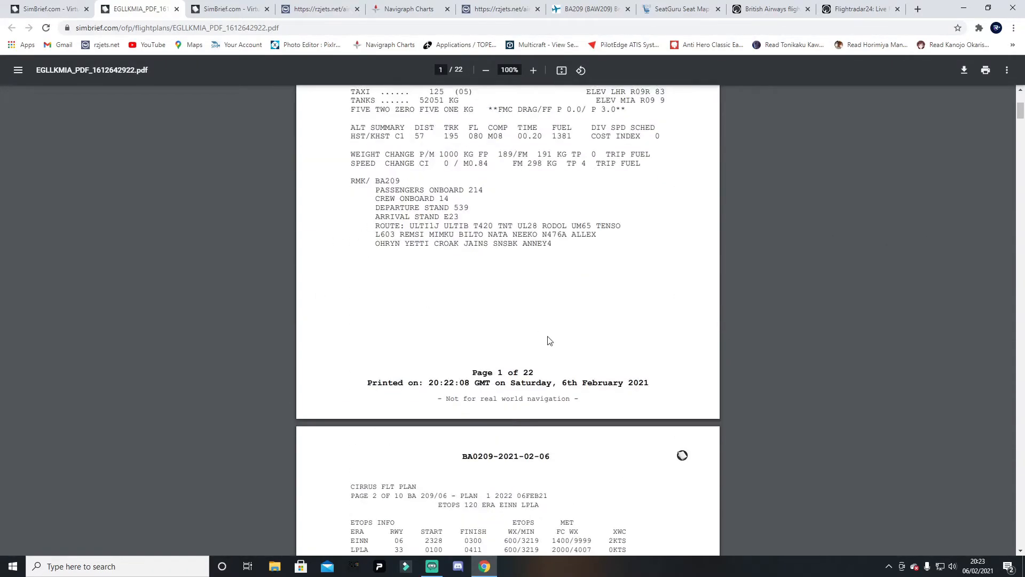
scroll(541, 336, up, 3)
scroll(738, 288, down, 5)
scroll(738, 288, down, 15)
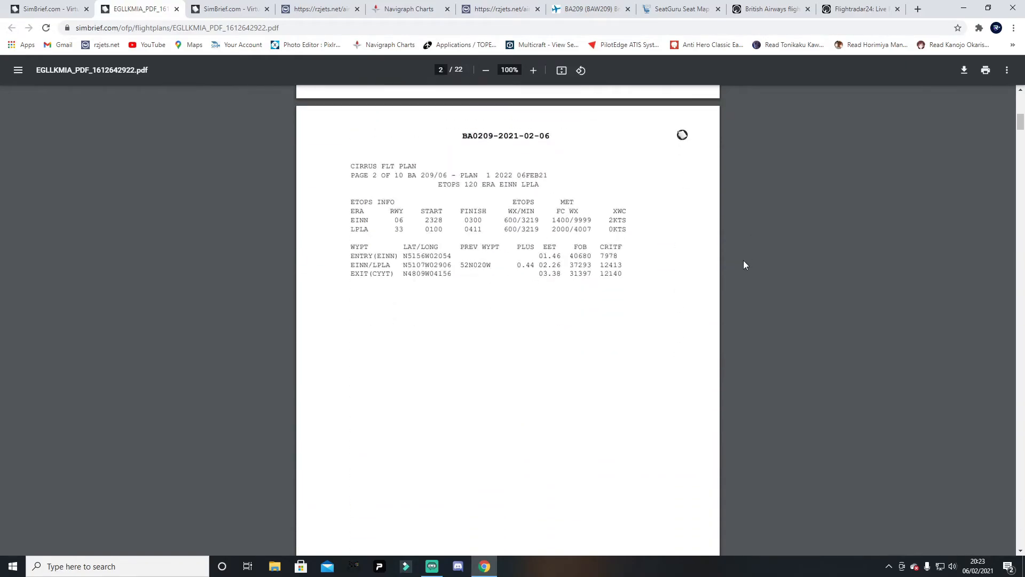
scroll(461, 249, down, 20)
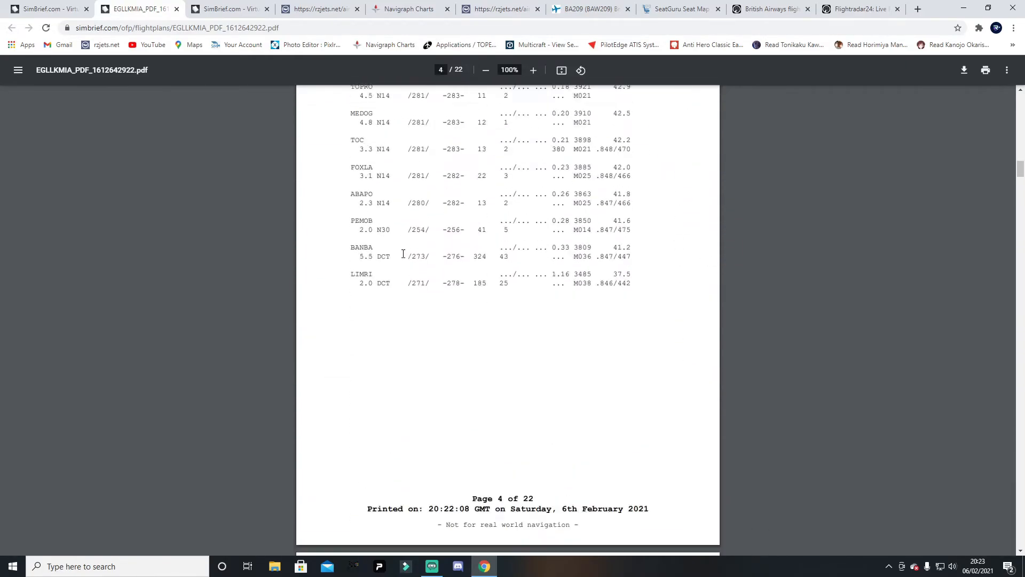
scroll(417, 276, down, 5)
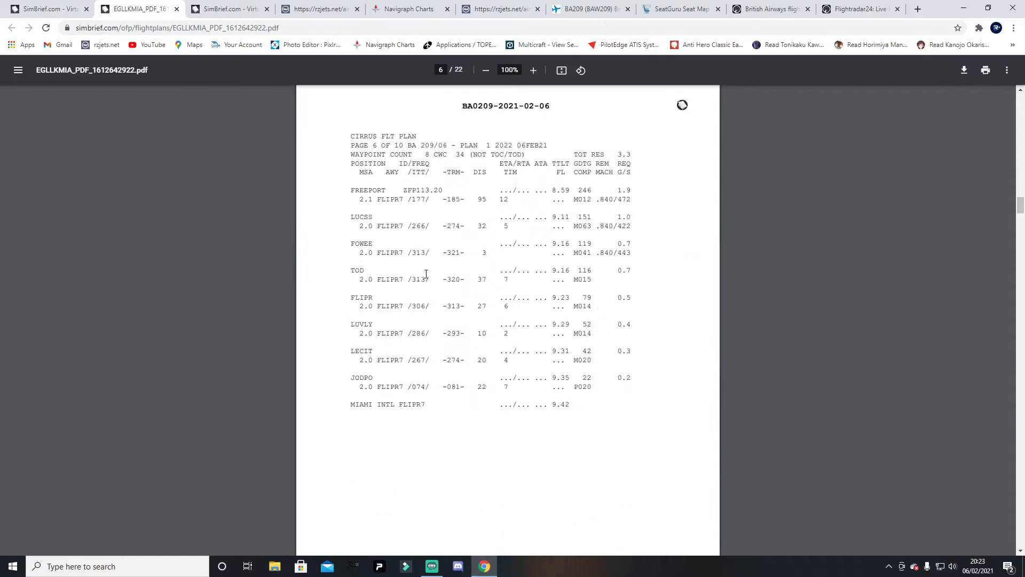
scroll(641, 309, down, 9)
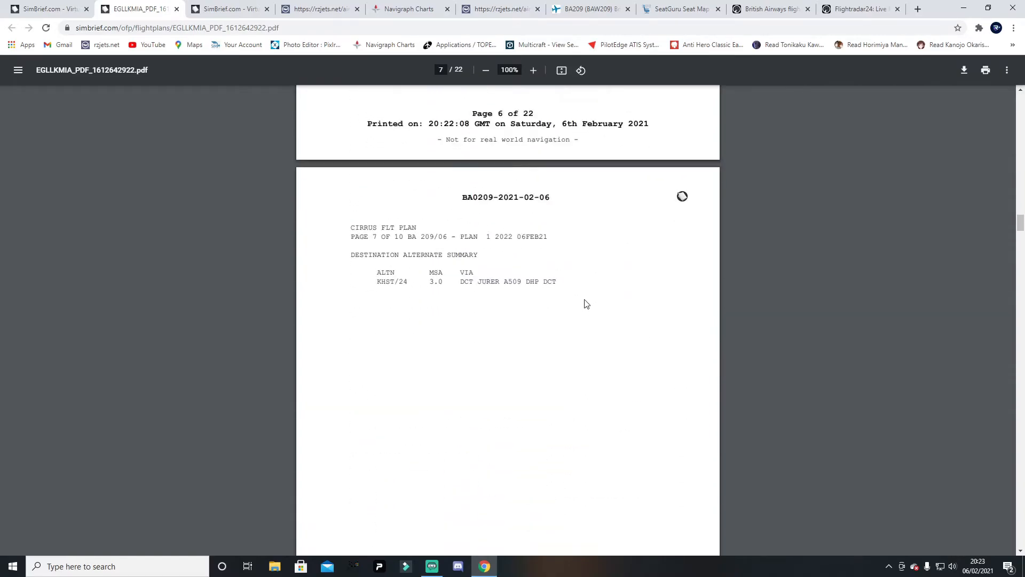
Return to the first page of the flight plan PDF and examine the fuel figures and the route in the remarks
scroll(665, 325, up, 9)
scroll(631, 318, up, 20)
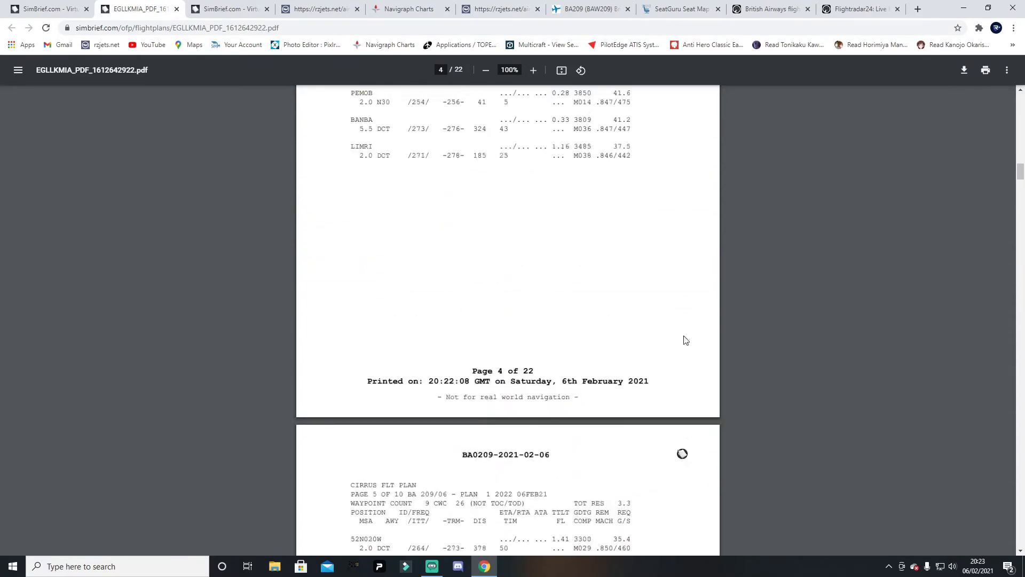
scroll(630, 320, up, 18)
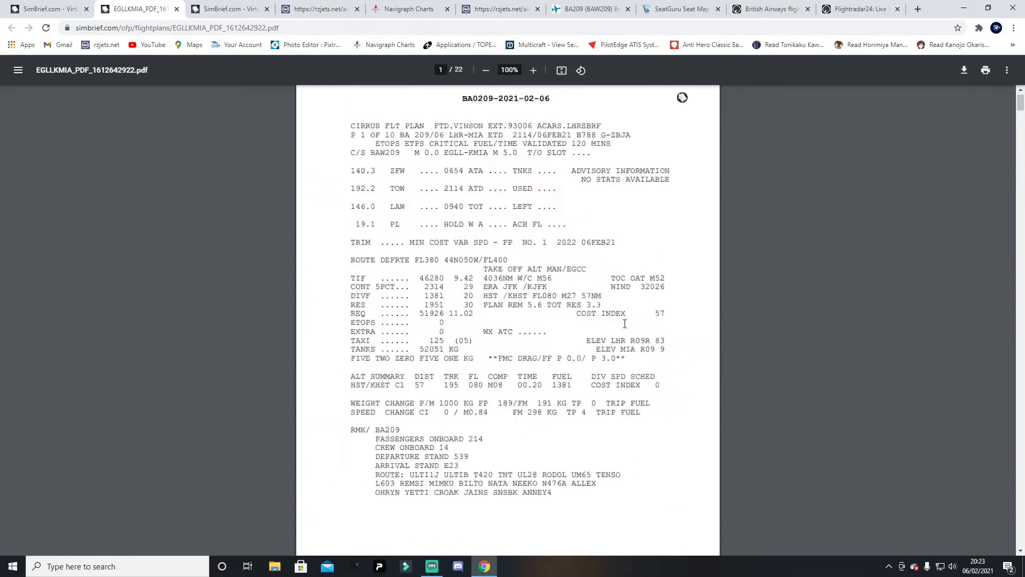
drag(410, 386, 564, 404)
click(576, 402)
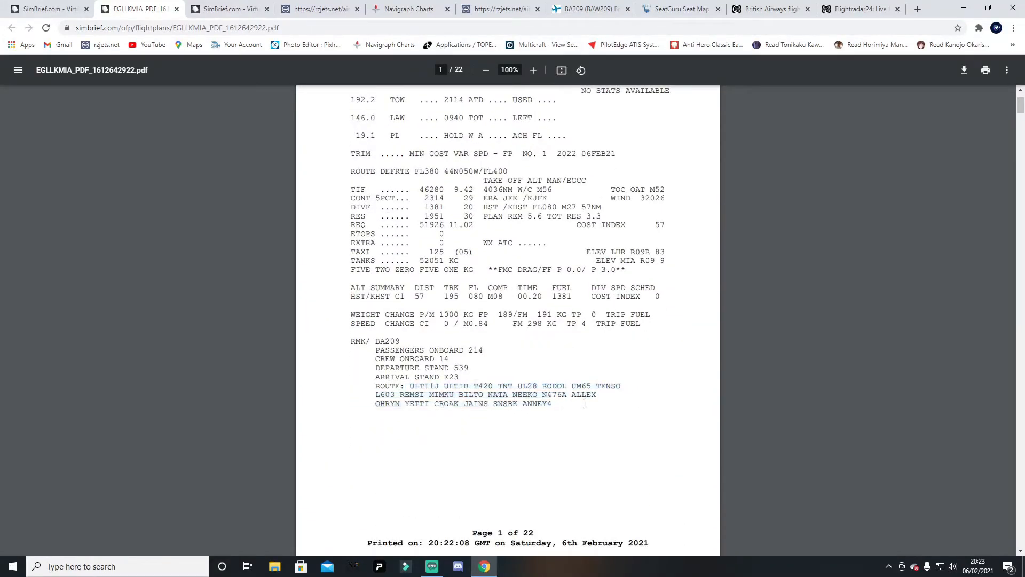
scroll(816, 387, down, 2)
scroll(815, 383, down, 2)
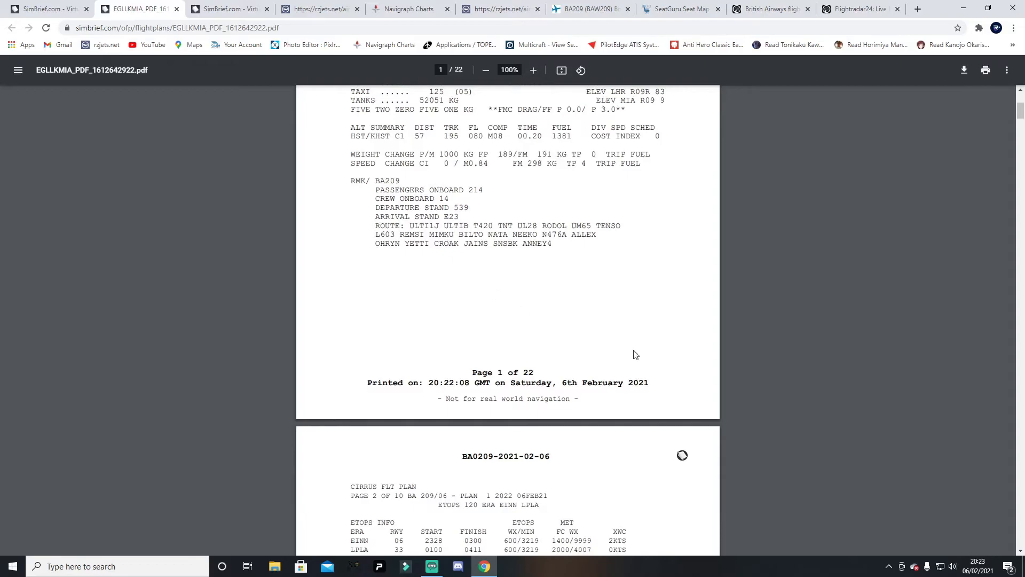
scroll(823, 385, up, 6)
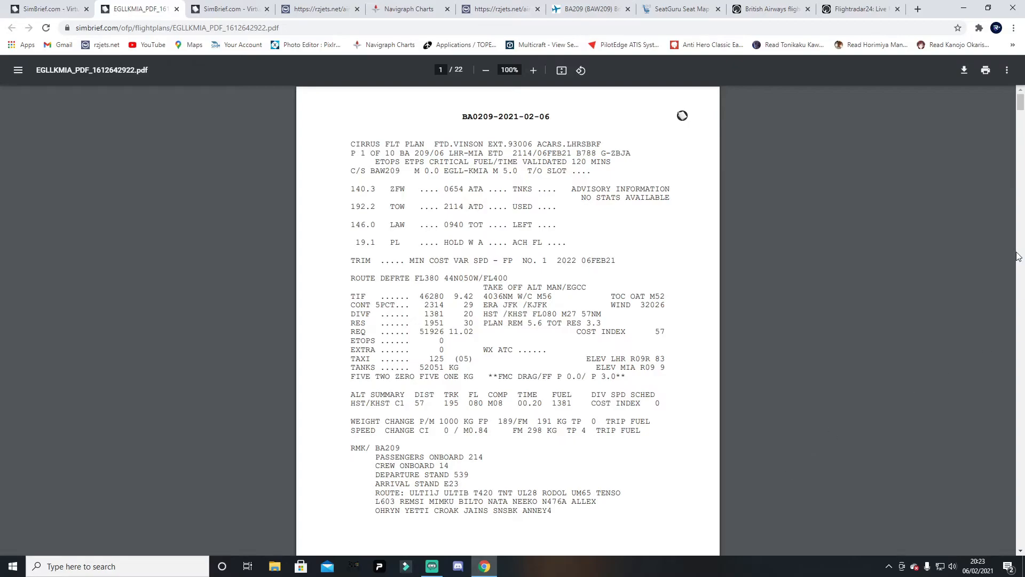
Go to page 10 of the flight plan PDF and examine the ATC flight plan's routing
drag(1020, 103, 1022, 311)
scroll(889, 210, up, 15)
scroll(895, 205, down, 2)
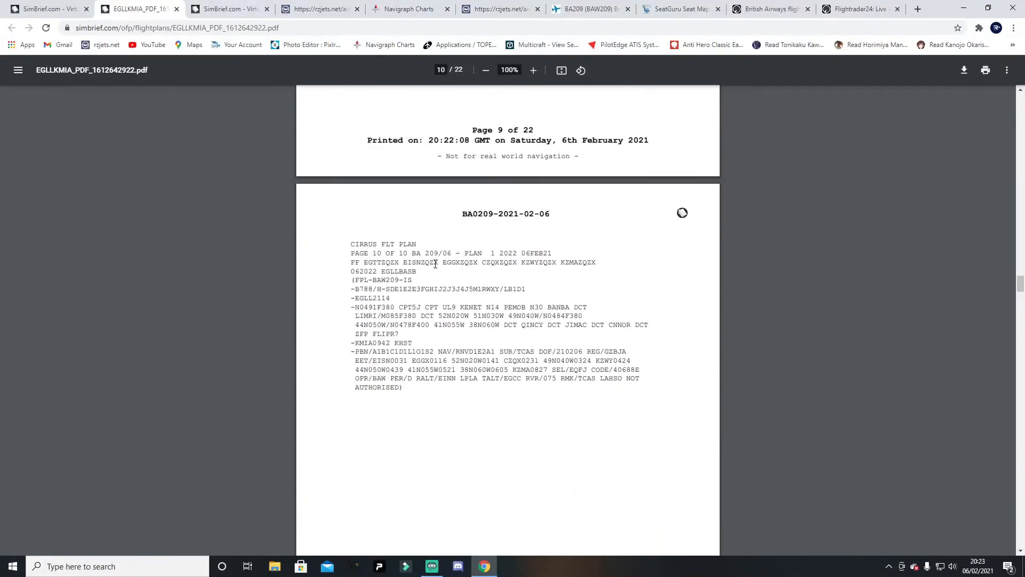
scroll(539, 283, down, 3)
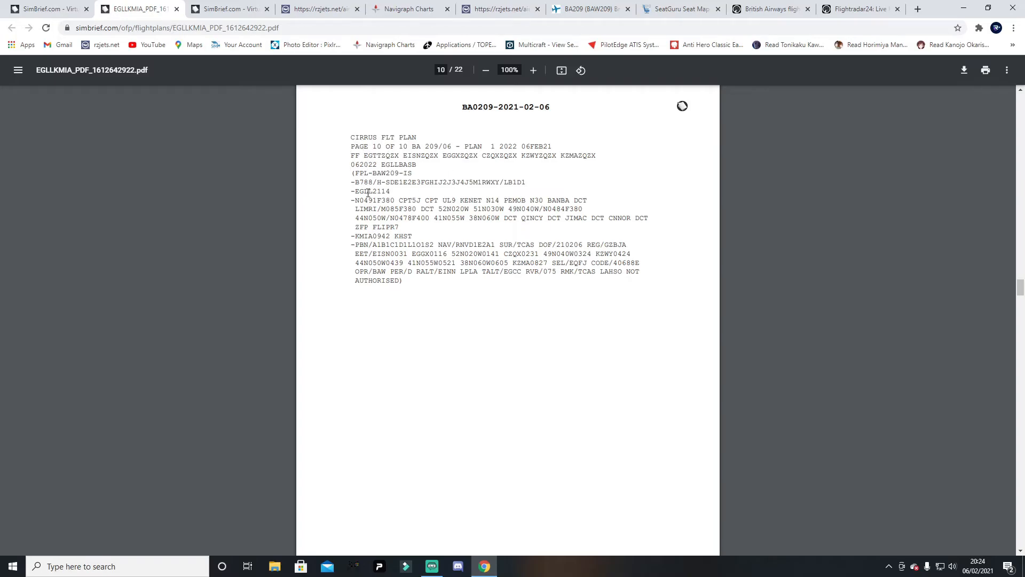
drag(397, 203, 422, 219)
click(411, 213)
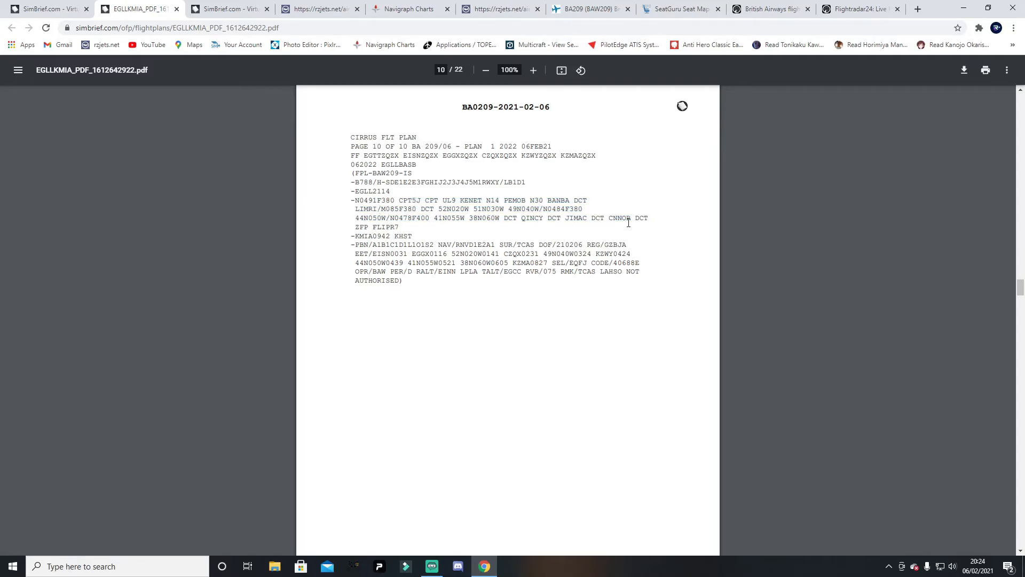